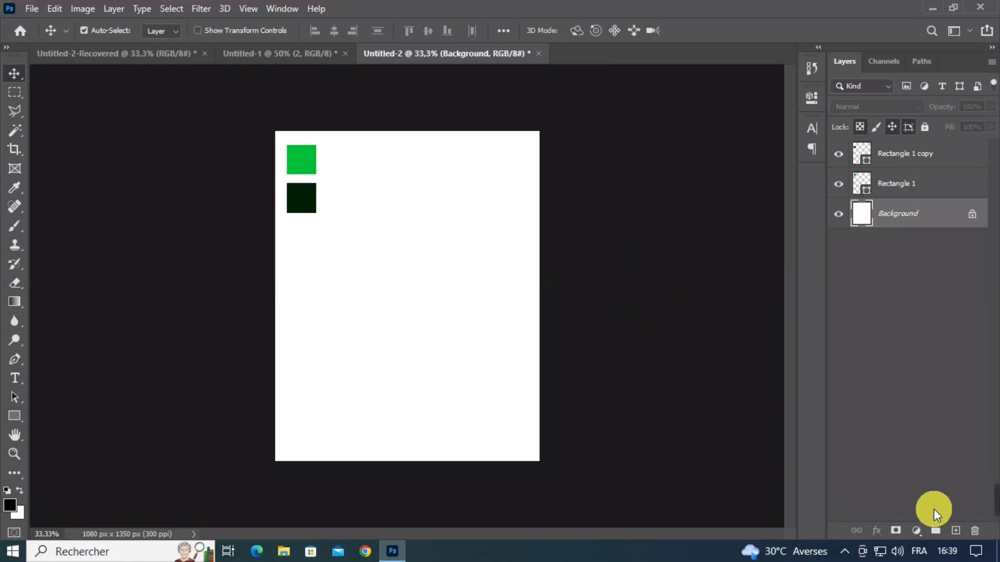
Step: Add a Solid Color fill layer above the Background using the bright green swatch's color, 01bd38
{"action": "left_click", "coordinate": [916, 528]}
{"action": "left_click", "coordinate": [923, 270]}
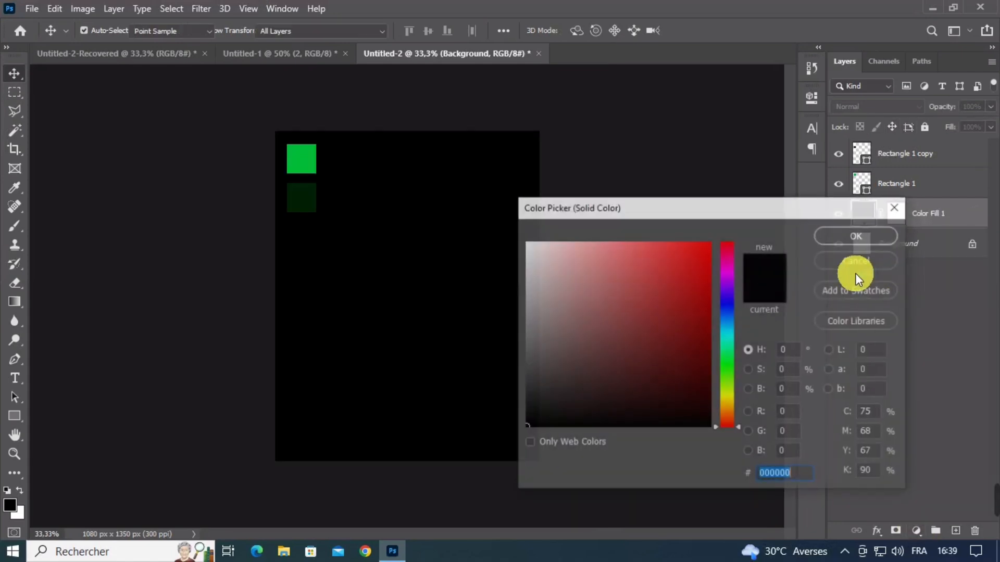
{"action": "left_click", "coordinate": [309, 170]}
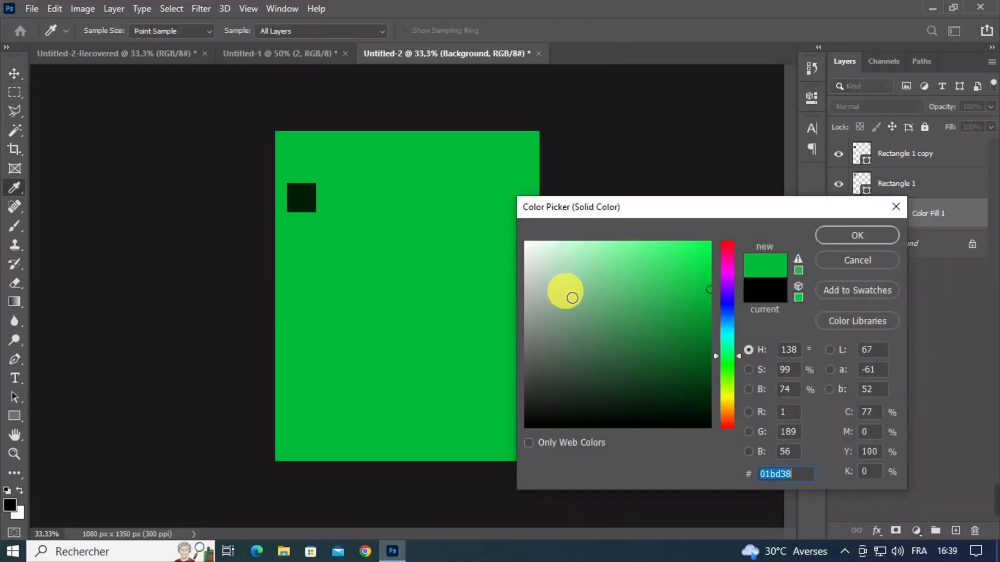
{"action": "left_click_drag", "start_coordinate": [750, 219], "coordinate": [506, 156]}
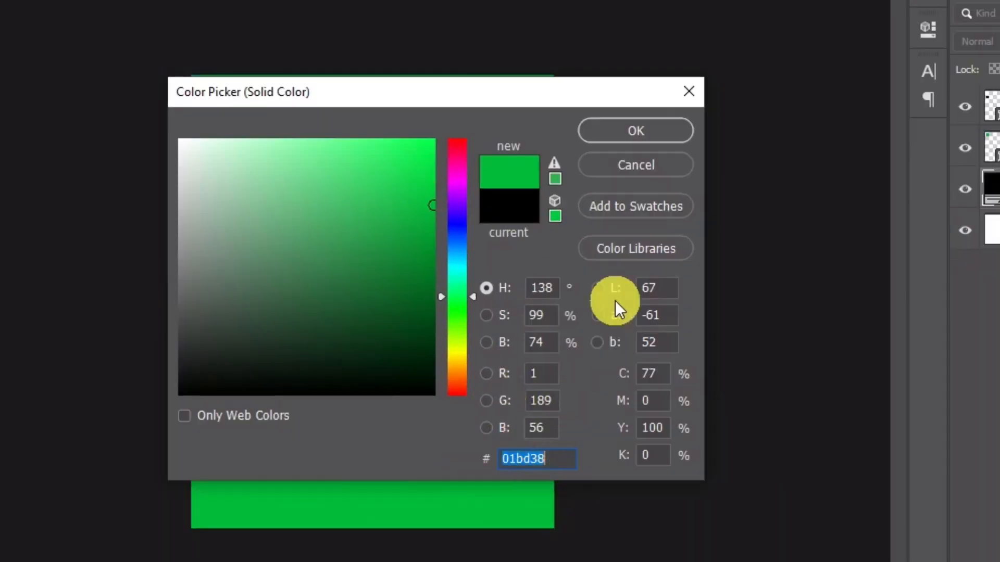
{"action": "left_click", "coordinate": [623, 141]}
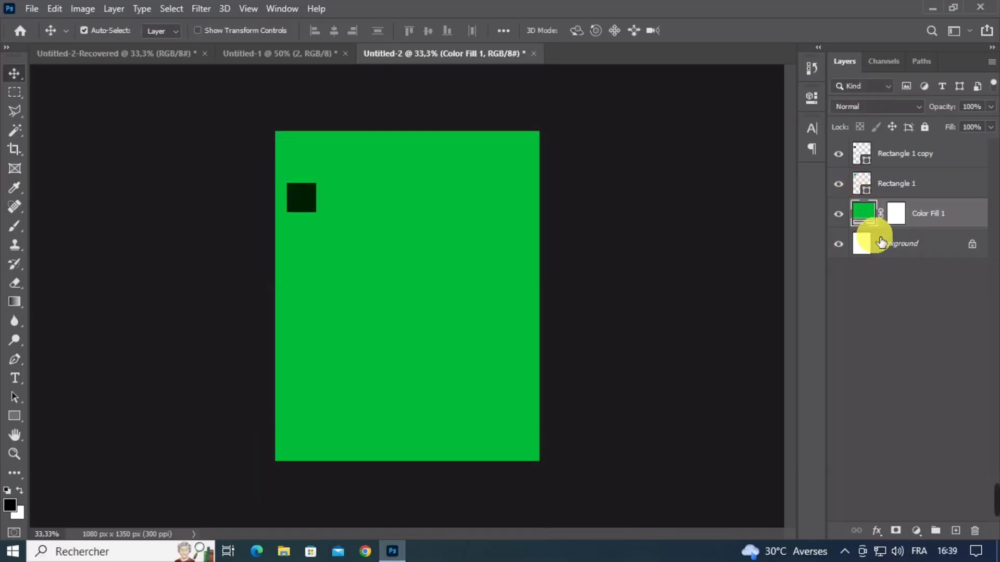
{"action": "left_click", "coordinate": [839, 213]}
{"action": "left_click", "coordinate": [839, 214]}
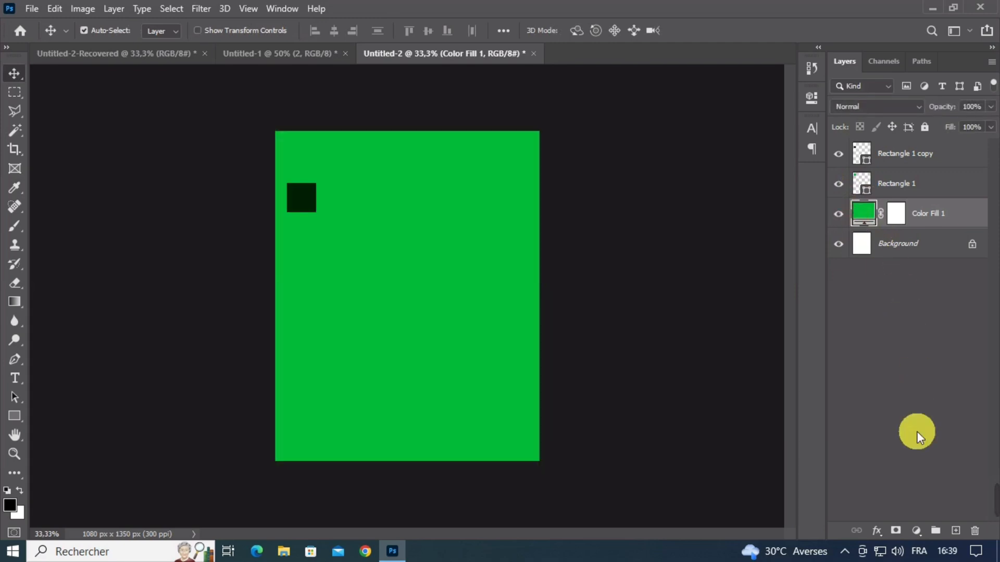
Step: Add a second Solid Color fill layer above the green one using the dark swatch's color, 001f04
{"action": "left_click", "coordinate": [915, 529]}
{"action": "left_click", "coordinate": [910, 269]}
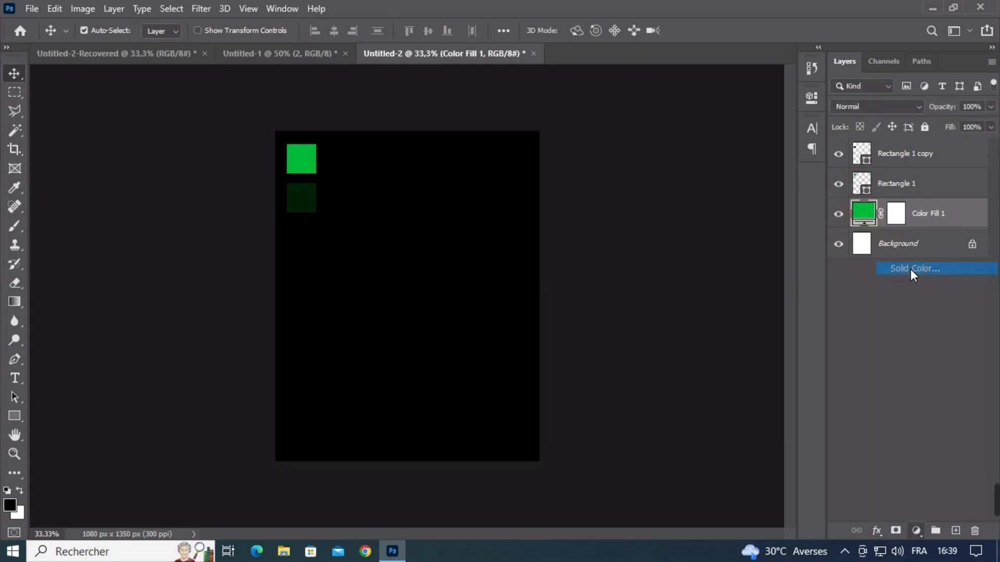
{"action": "left_click_drag", "start_coordinate": [455, 147], "coordinate": [548, 147]}
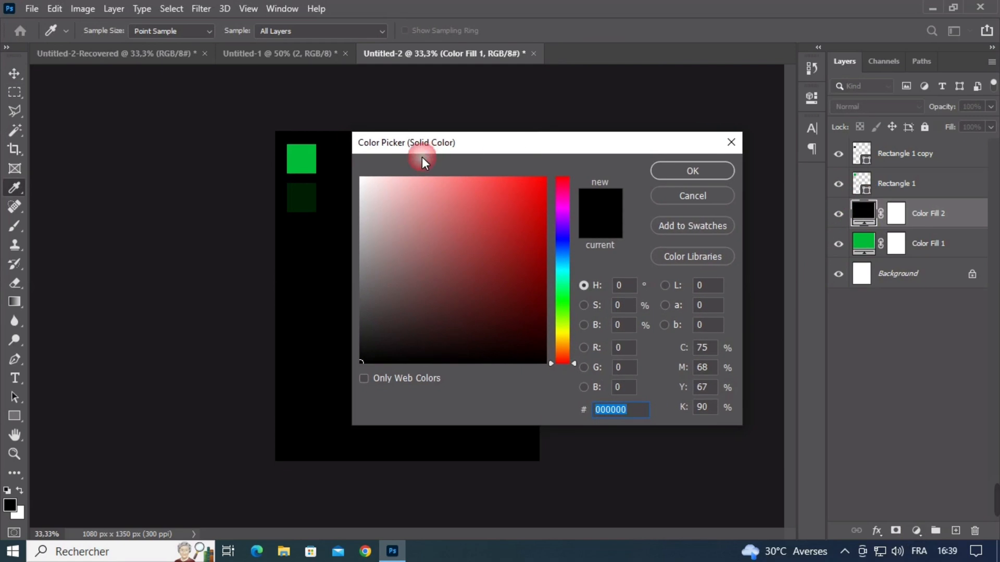
{"action": "left_click", "coordinate": [302, 204]}
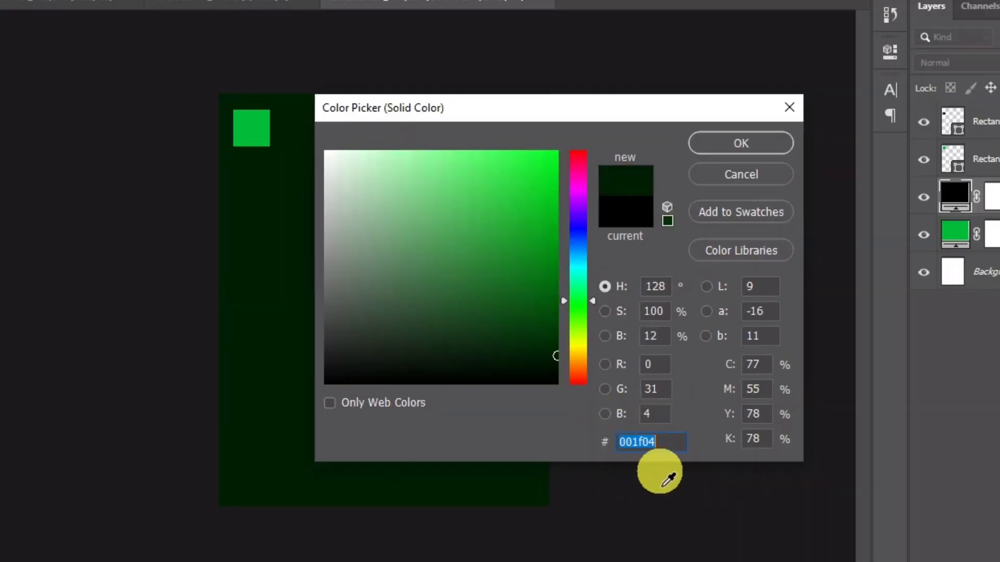
{"action": "left_click", "coordinate": [711, 149]}
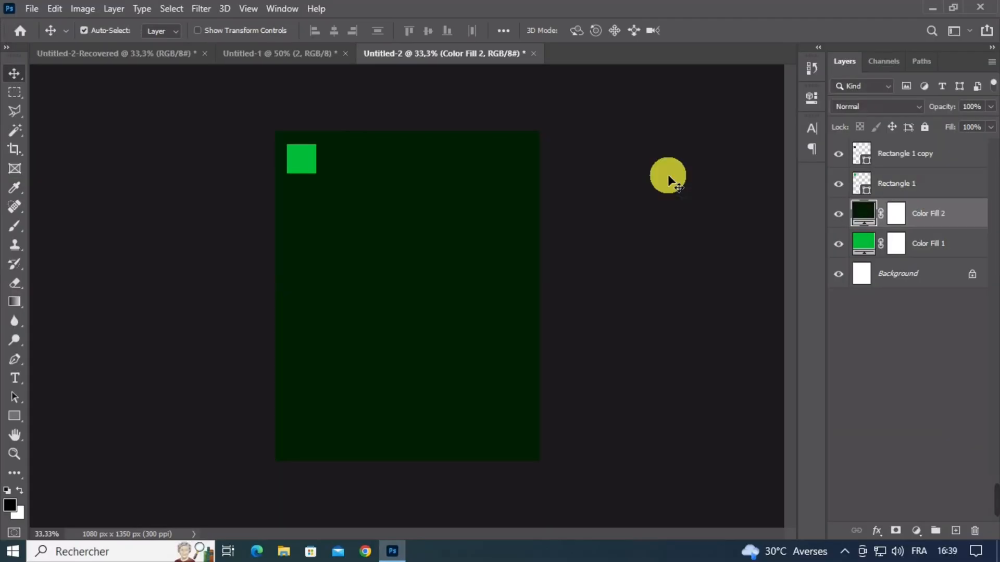
Step: Delete the Rectangle 1 and Rectangle 1 copy swatch layers
{"action": "left_click", "coordinate": [932, 185]}
{"action": "key", "text": "Delete"}
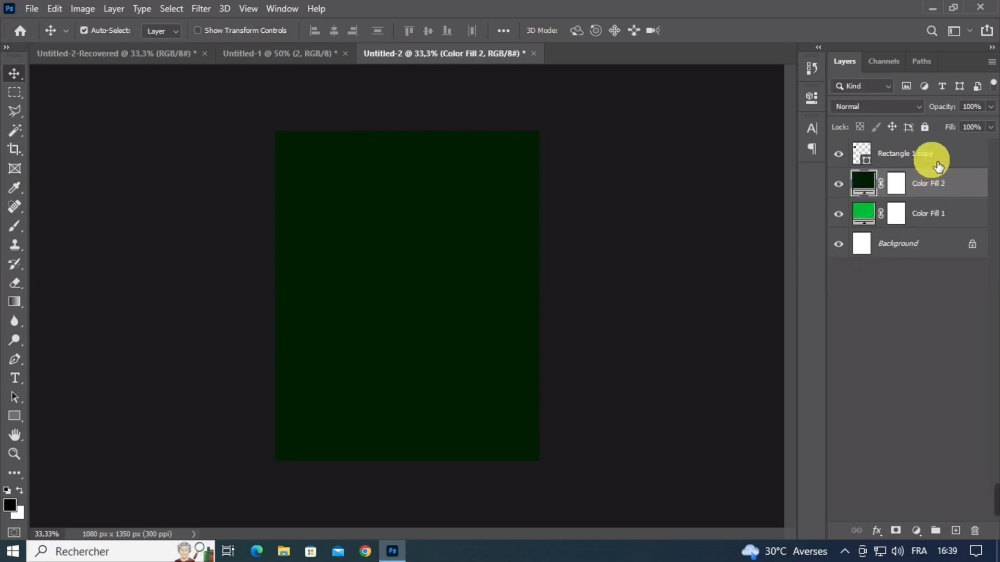
{"action": "left_click", "coordinate": [934, 166]}
{"action": "key", "text": "Delete"}
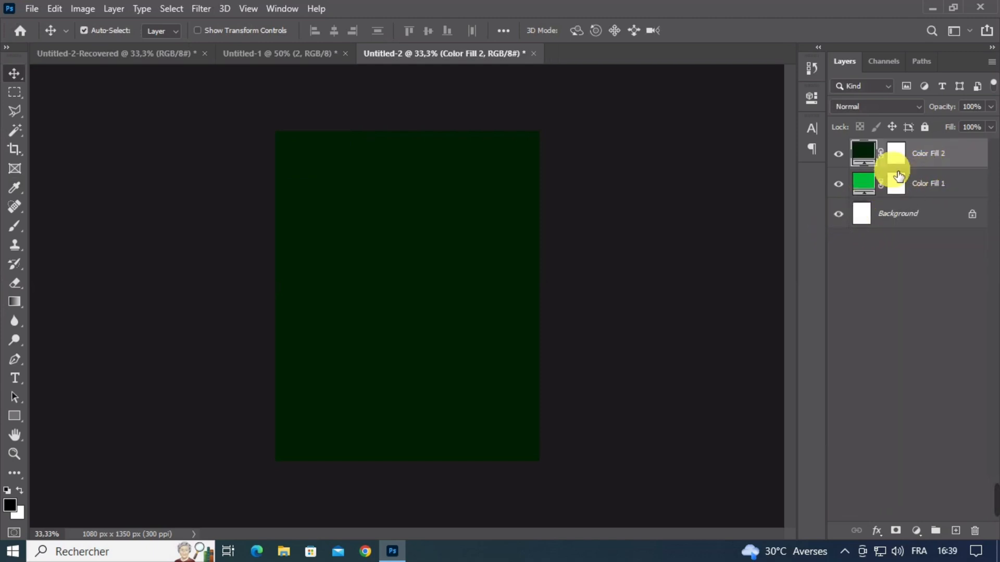
Step: Paint black on Color Fill 2's mask at the canvas center with a soft 930 px brush to reveal a green glow
{"action": "left_click", "coordinate": [903, 165]}
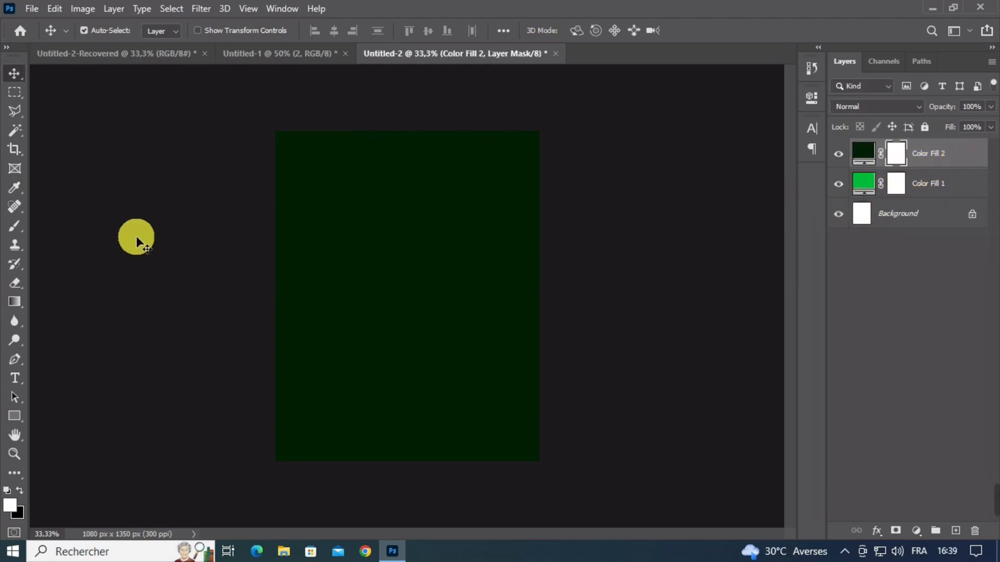
{"action": "left_click", "coordinate": [18, 232]}
{"action": "left_click", "coordinate": [20, 490]}
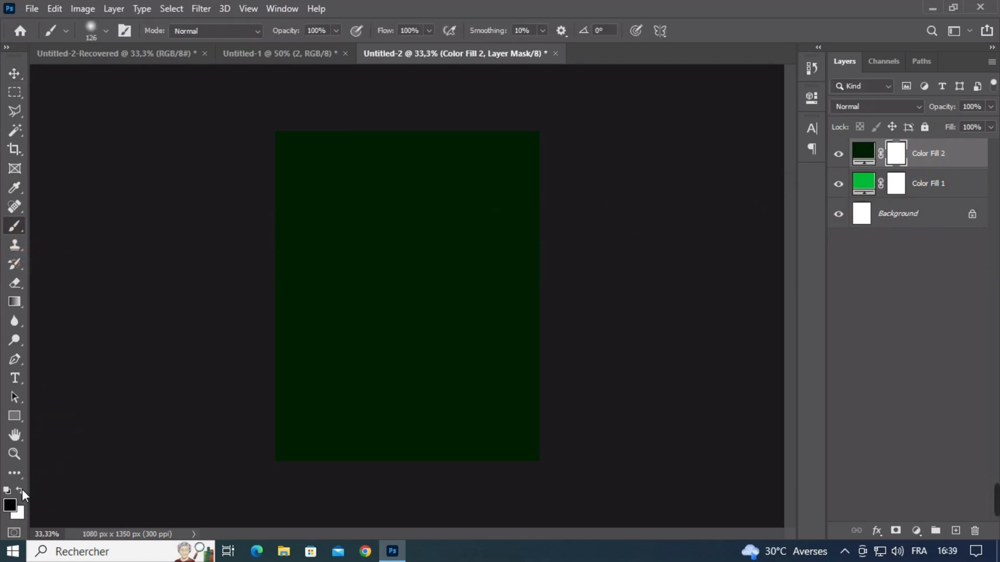
{"action": "left_click", "coordinate": [448, 286]}
{"action": "mouse_move", "coordinate": [411, 265]}
{"action": "left_mouse_down"}
{"action": "mouse_move", "coordinate": [500, 274]}
{"action": "mouse_move", "coordinate": [502, 286]}
{"action": "left_mouse_up"}
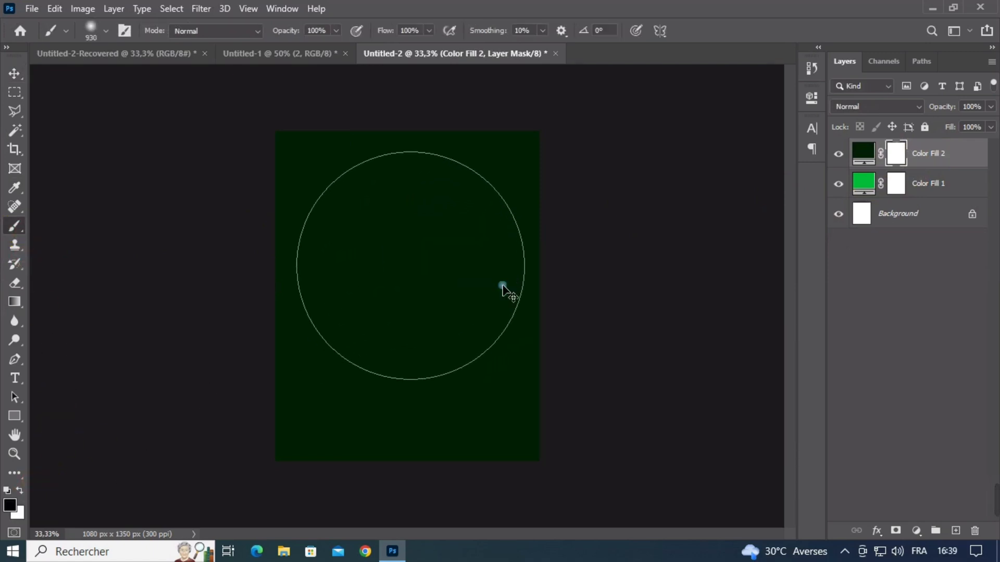
{"action": "left_click", "coordinate": [411, 283]}
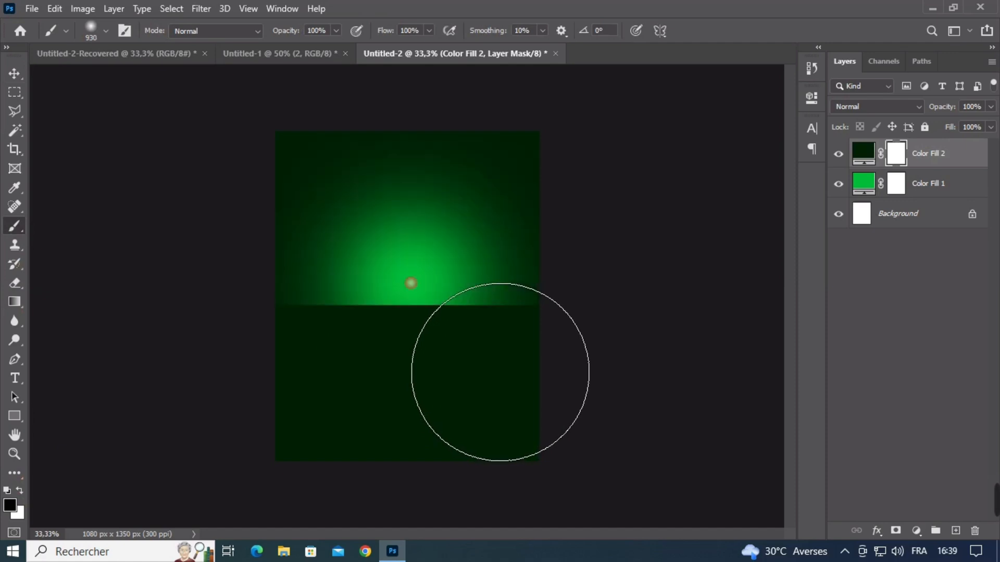
{"action": "left_click", "coordinate": [19, 77]}
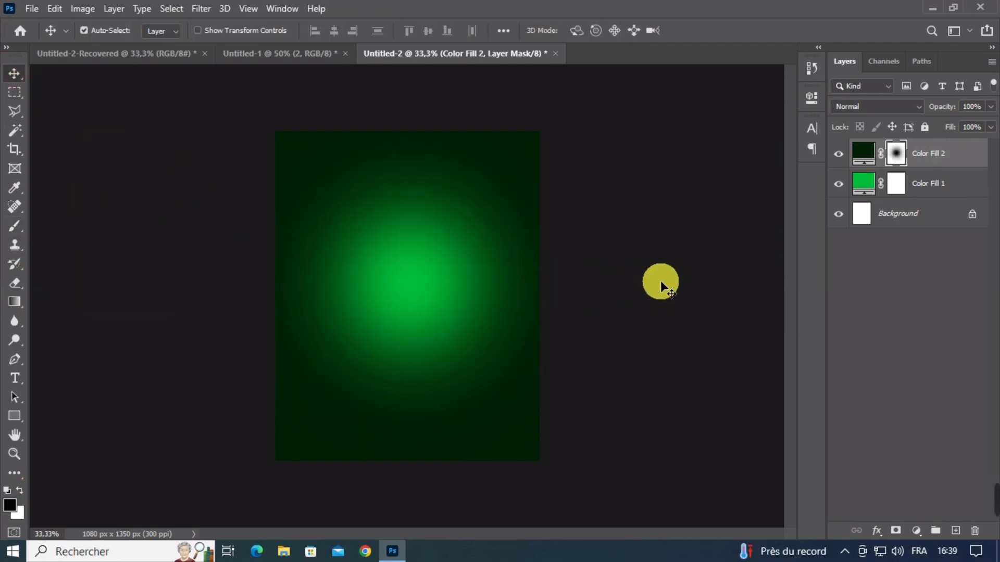
Step: Create a new layer and paint a soft white glow at the canvas center with a brush of about 720 px
{"action": "left_click", "coordinate": [955, 530]}
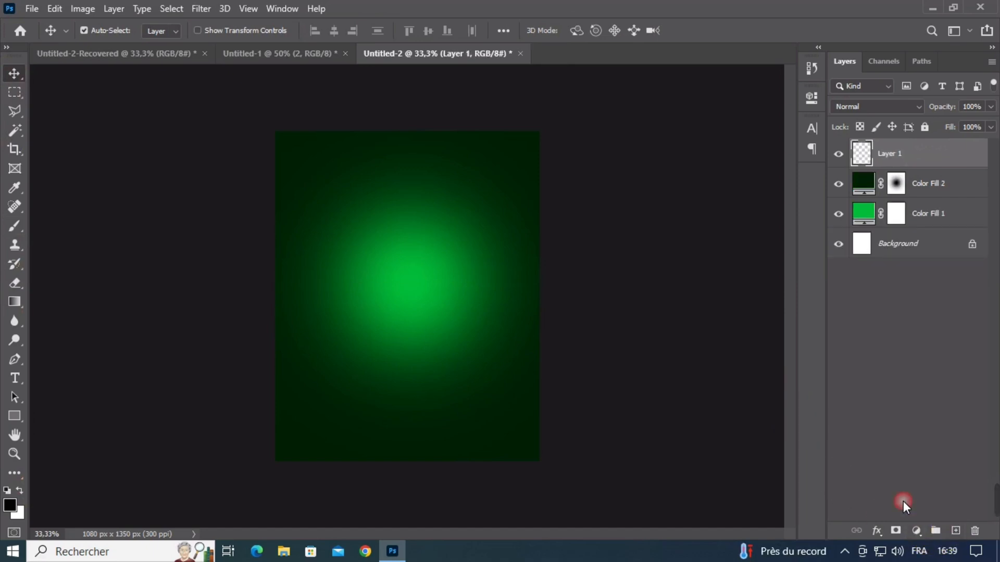
{"action": "left_click", "coordinate": [7, 225]}
{"action": "left_click", "coordinate": [20, 490]}
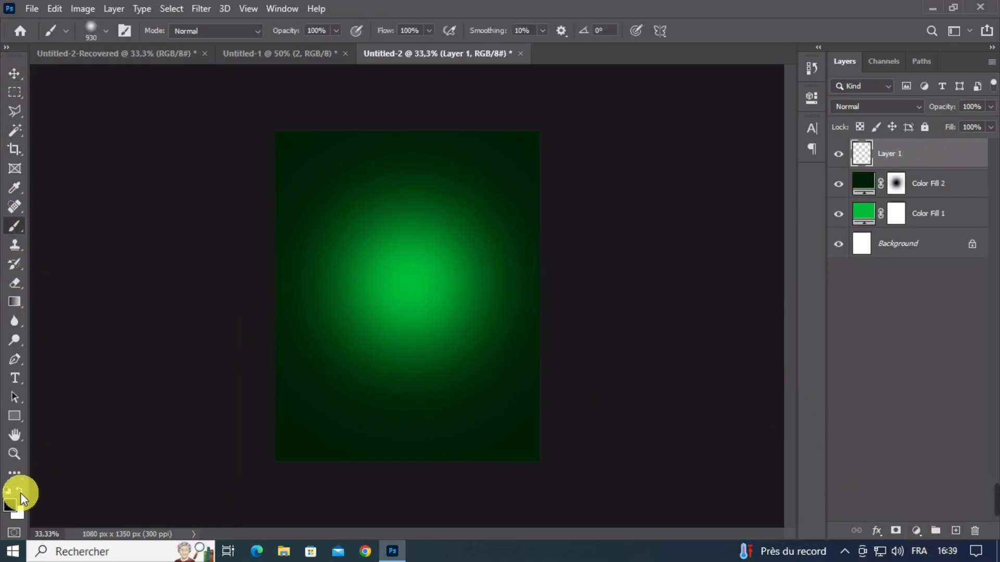
{"action": "mouse_move", "coordinate": [408, 280]}
{"action": "left_mouse_down"}
{"action": "mouse_move", "coordinate": [378, 280]}
{"action": "mouse_move", "coordinate": [481, 357]}
{"action": "left_mouse_up"}
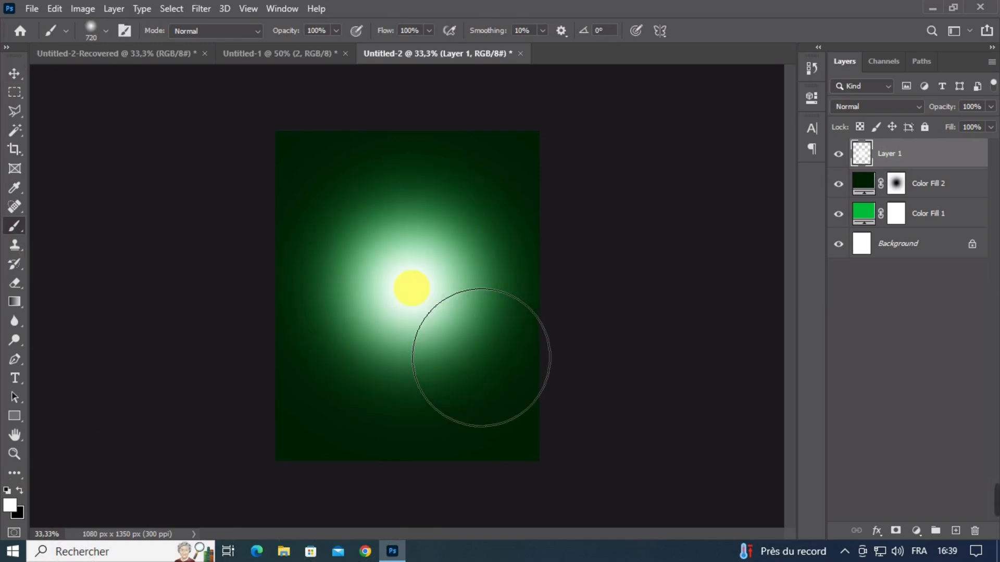
Step: Preview Overlay on the white glow layer, keep its blend mode at Normal, and lower its opacity to 43%
{"action": "left_click", "coordinate": [888, 106]}
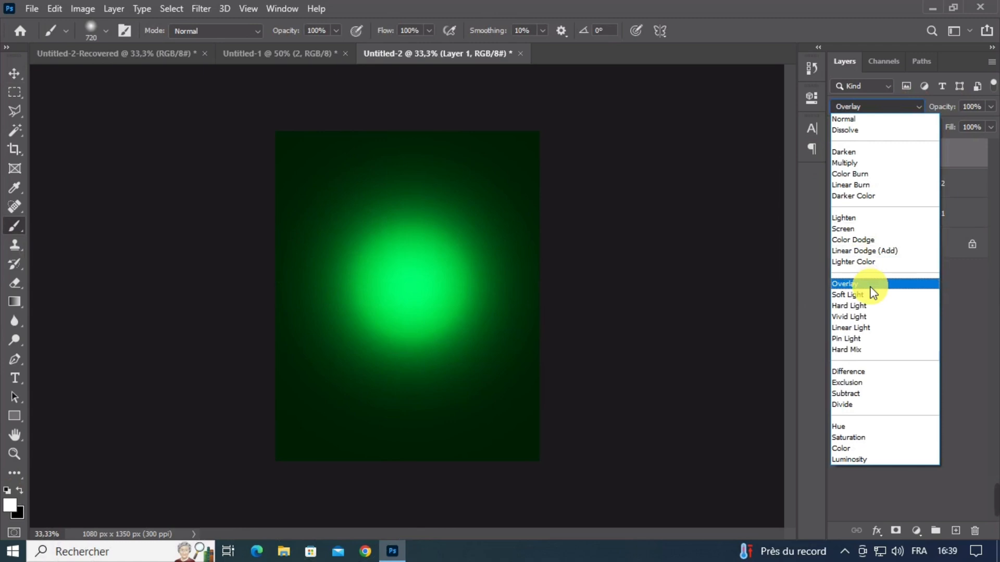
{"action": "left_click", "coordinate": [845, 119]}
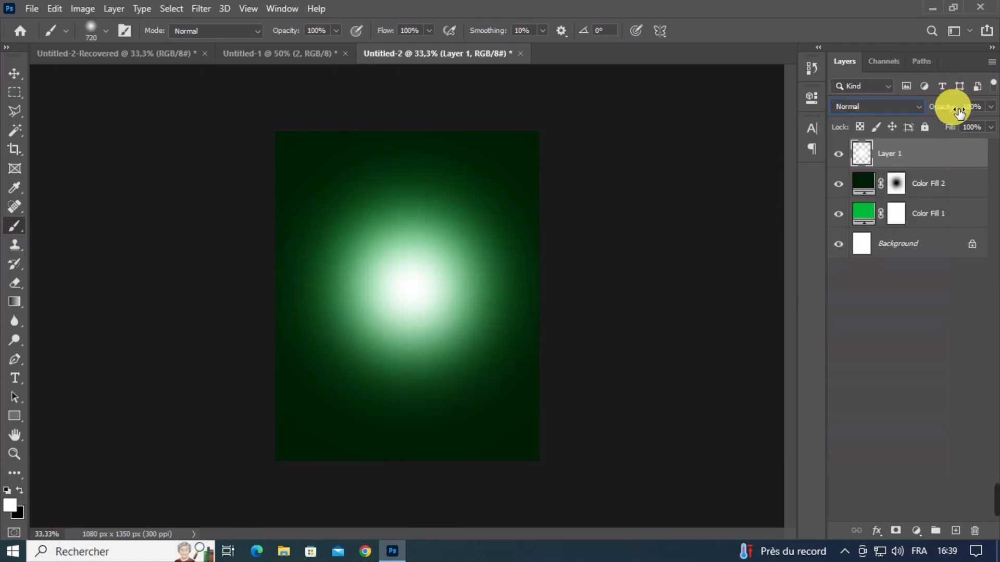
{"action": "left_click_drag", "start_coordinate": [940, 114], "coordinate": [915, 115]}
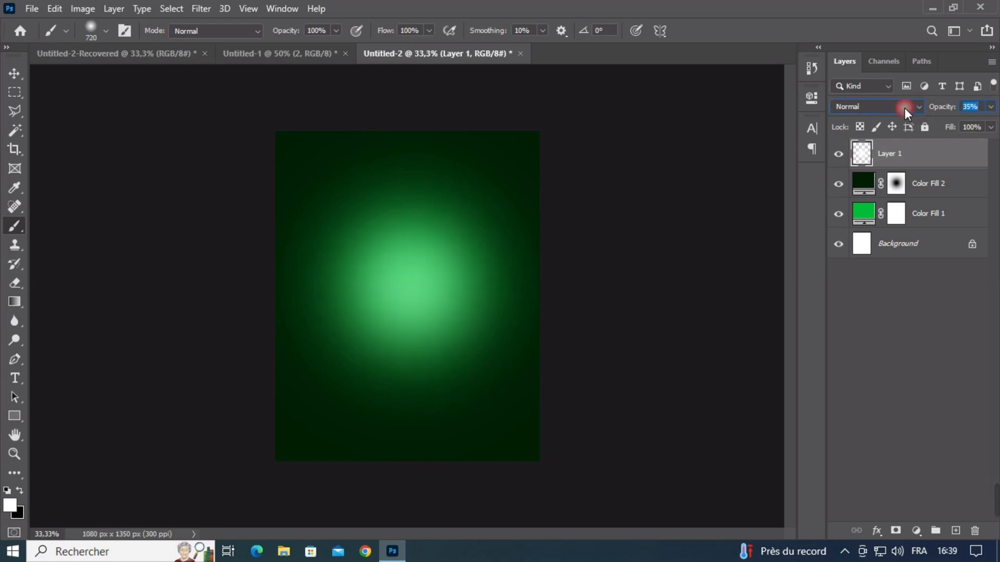
{"action": "left_click", "coordinate": [906, 109]}
{"action": "left_click", "coordinate": [13, 67]}
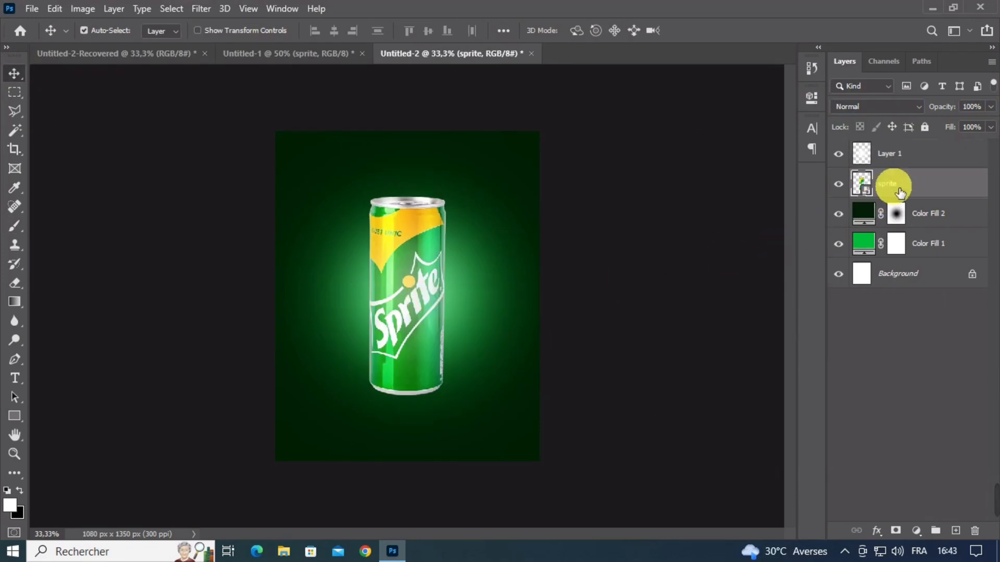
Step: Move the sprite layer above Layer 1 and transform the can to about 81% scale with a clockwise rotation of about 6.9°
{"action": "left_click_drag", "start_coordinate": [900, 193], "coordinate": [909, 152]}
{"action": "left_click", "coordinate": [729, 196]}
{"action": "key", "text": "ctrl+t"}
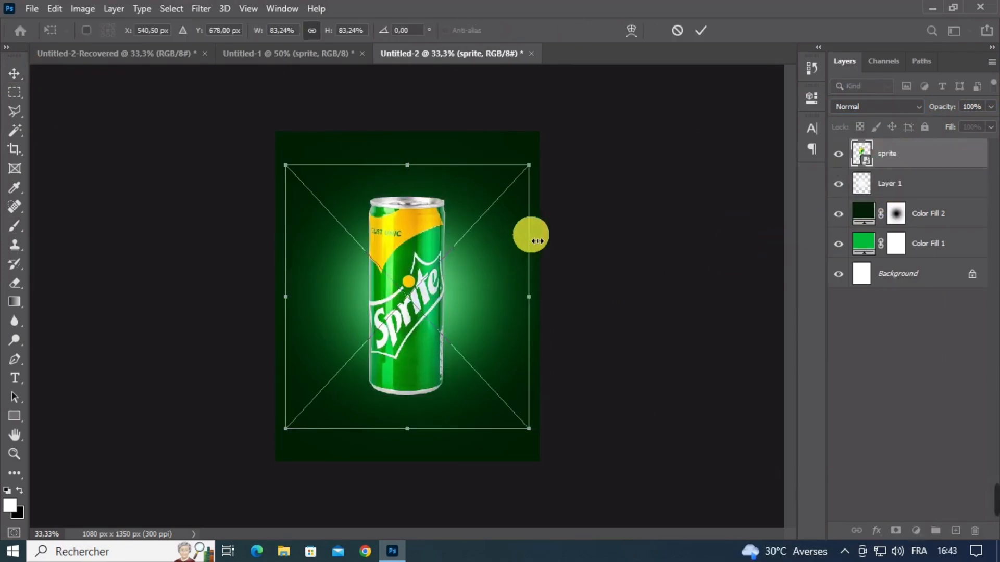
{"action": "left_click_drag", "start_coordinate": [530, 236], "coordinate": [528, 243]}
{"action": "left_click_drag", "start_coordinate": [548, 185], "coordinate": [560, 217]}
{"action": "left_click_drag", "start_coordinate": [400, 298], "coordinate": [404, 292]}
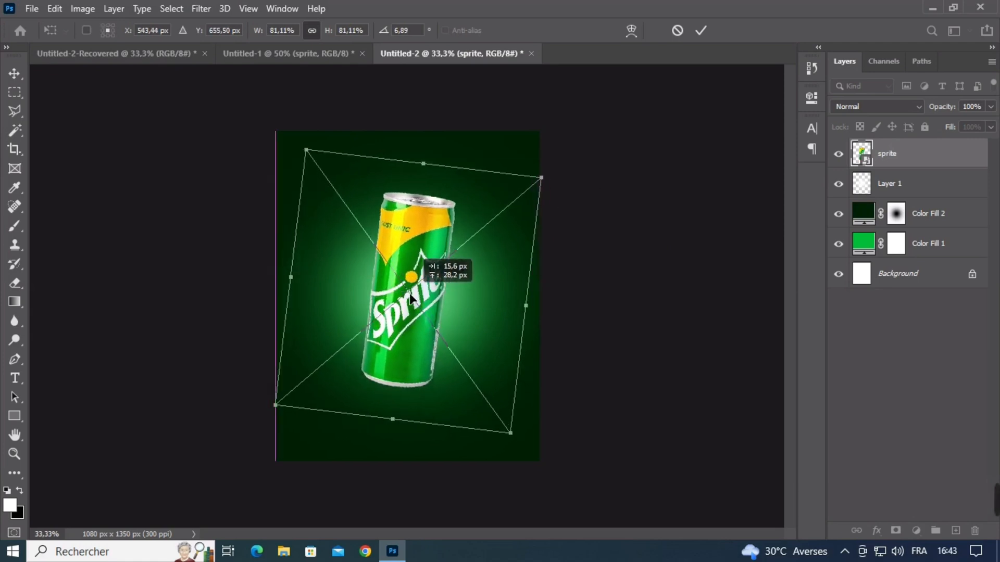
{"action": "key", "text": "Return"}
{"action": "key", "text": "ctrl+t"}
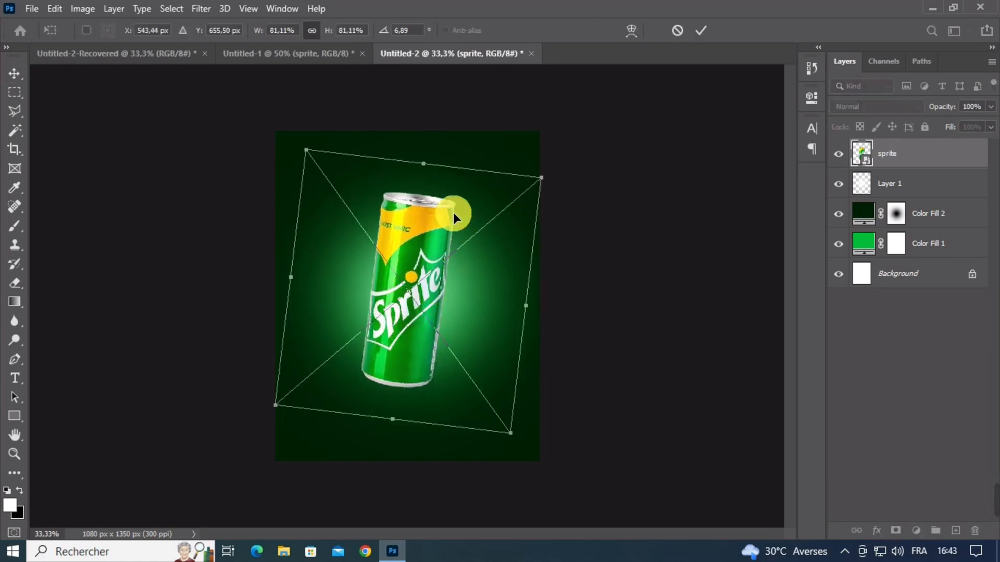
{"action": "left_click_drag", "start_coordinate": [426, 167], "coordinate": [431, 134]}
{"action": "key", "text": "Escape"}
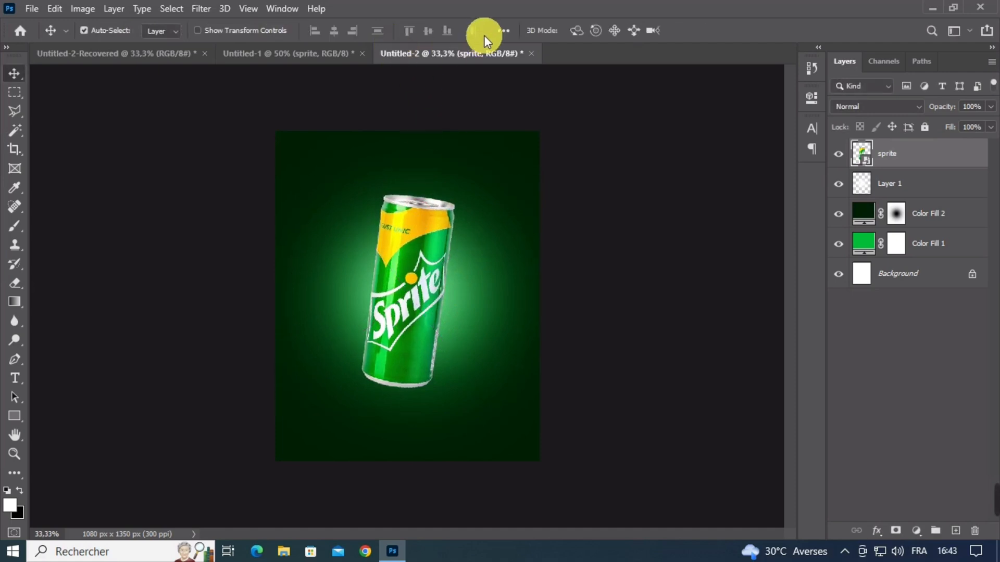
Step: Align the sprite can to the canvas, centered both horizontally and vertically
{"action": "left_click", "coordinate": [503, 31]}
{"action": "left_click", "coordinate": [523, 164]}
{"action": "left_click", "coordinate": [535, 188]}
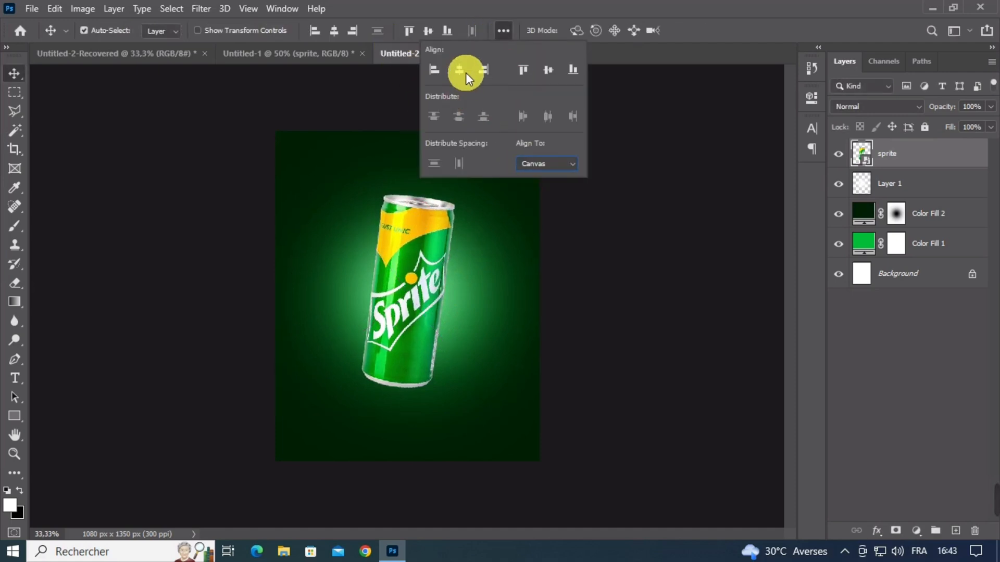
{"action": "left_click", "coordinate": [466, 73]}
{"action": "left_click", "coordinate": [550, 71]}
{"action": "left_click", "coordinate": [629, 234]}
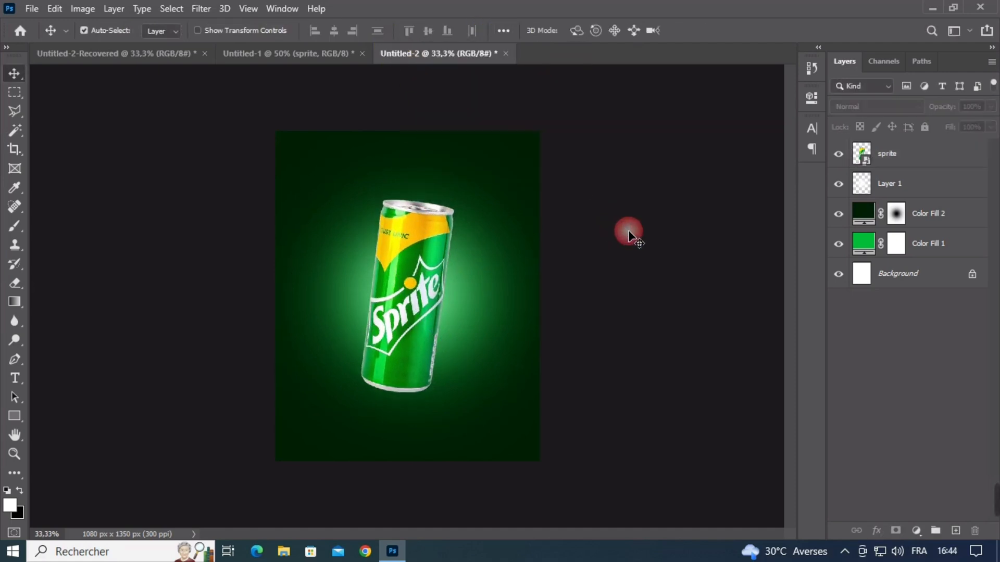
{"action": "key", "text": "ctrl+minus"}
{"action": "key", "text": "ctrl+plus"}
{"action": "key", "text": "ctrl+plus"}
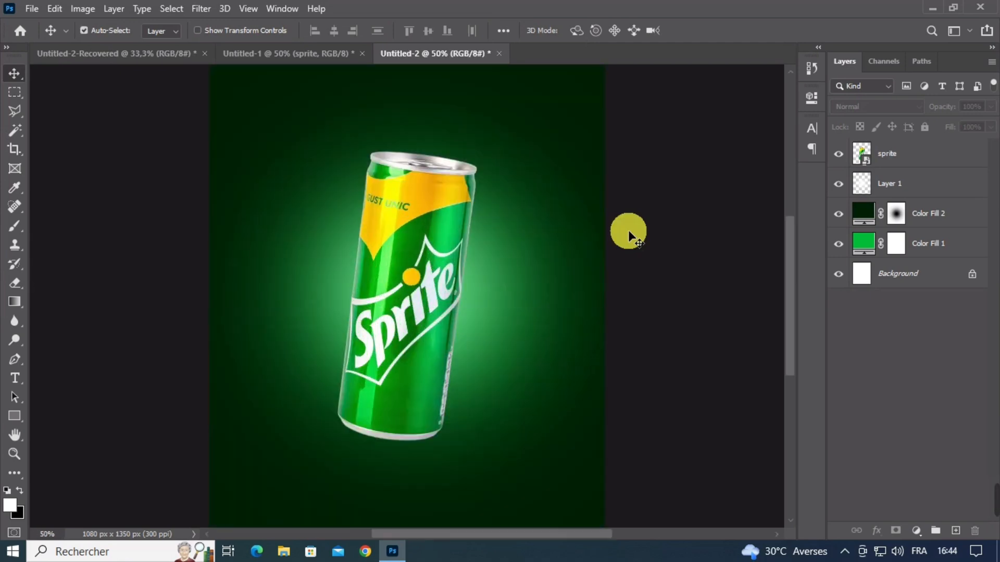
{"action": "key", "text": "ctrl+minus"}
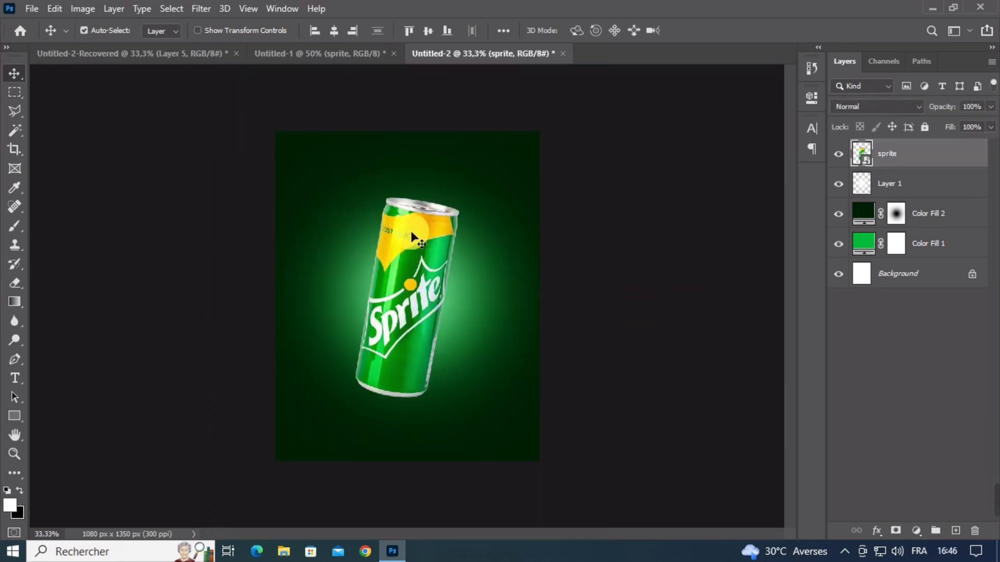
Step: Add an empty layer between the sprite layer and Layer 1, and set Layer 1's blend mode to Overlay
{"action": "left_click", "coordinate": [868, 196]}
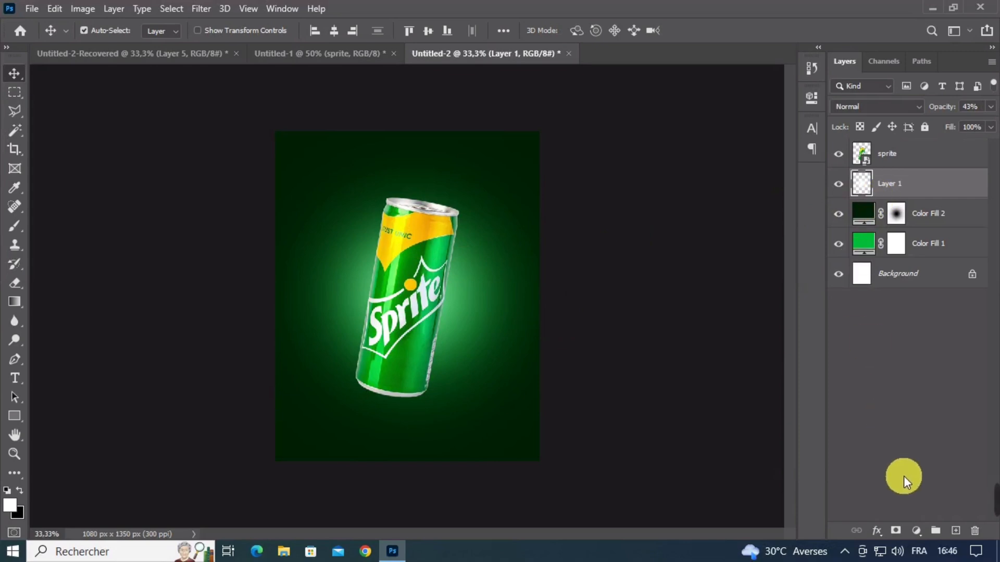
{"action": "left_click", "coordinate": [958, 530]}
{"action": "left_click", "coordinate": [915, 205]}
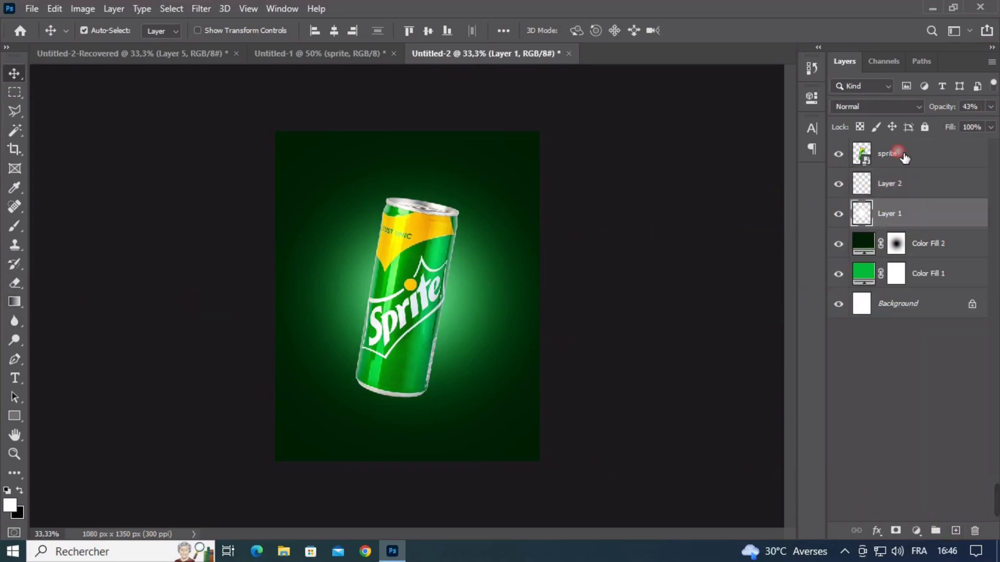
{"action": "left_click", "coordinate": [885, 109]}
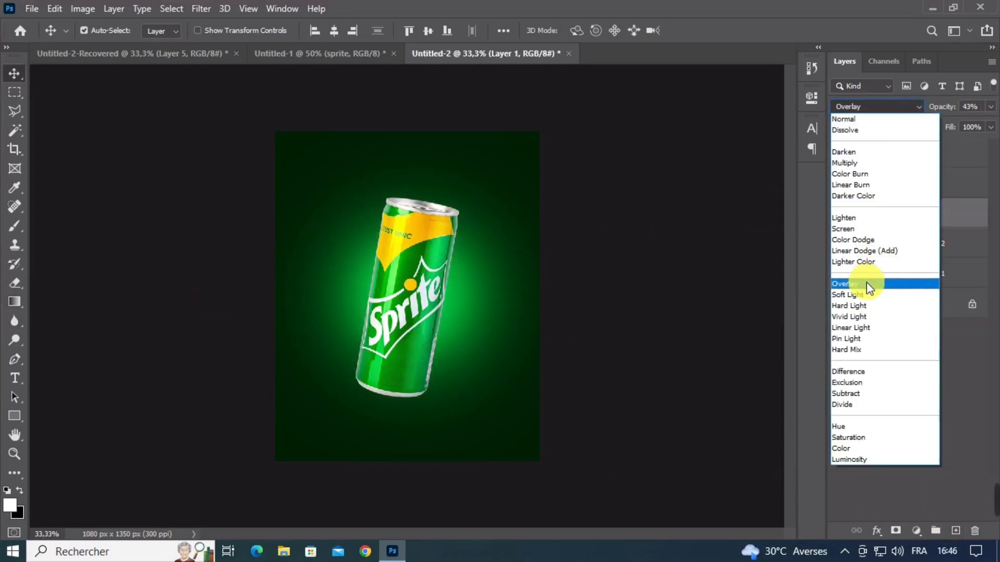
{"action": "left_click", "coordinate": [867, 287]}
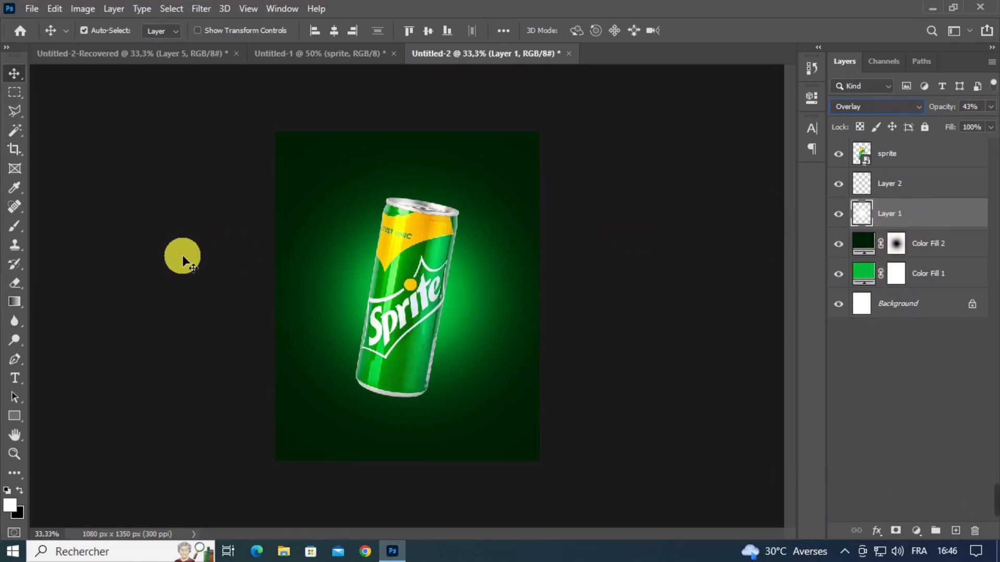
{"action": "left_click", "coordinate": [14, 225]}
{"action": "left_click_drag", "start_coordinate": [429, 246], "coordinate": [406, 248]}
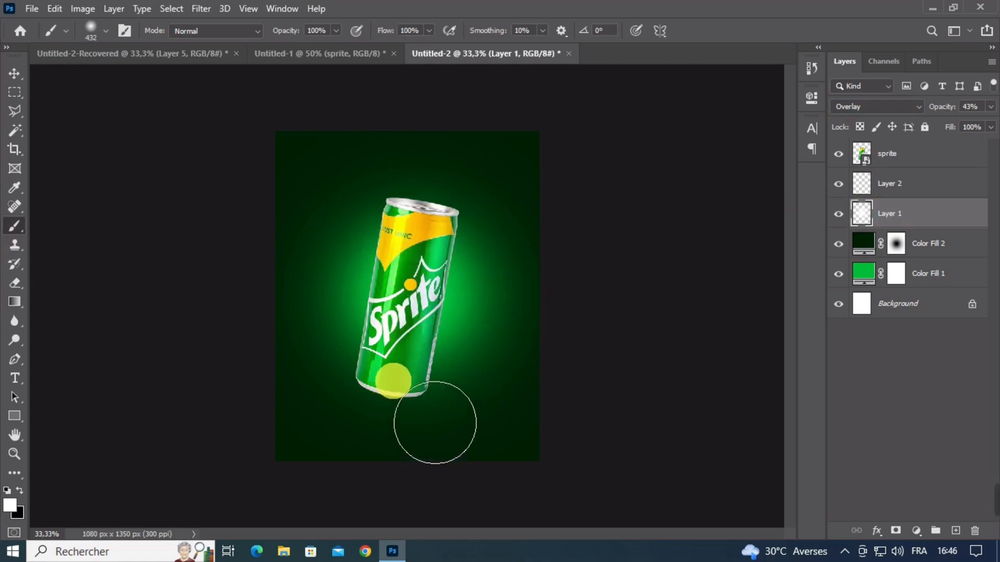
{"action": "left_click_drag", "start_coordinate": [435, 224], "coordinate": [454, 225]}
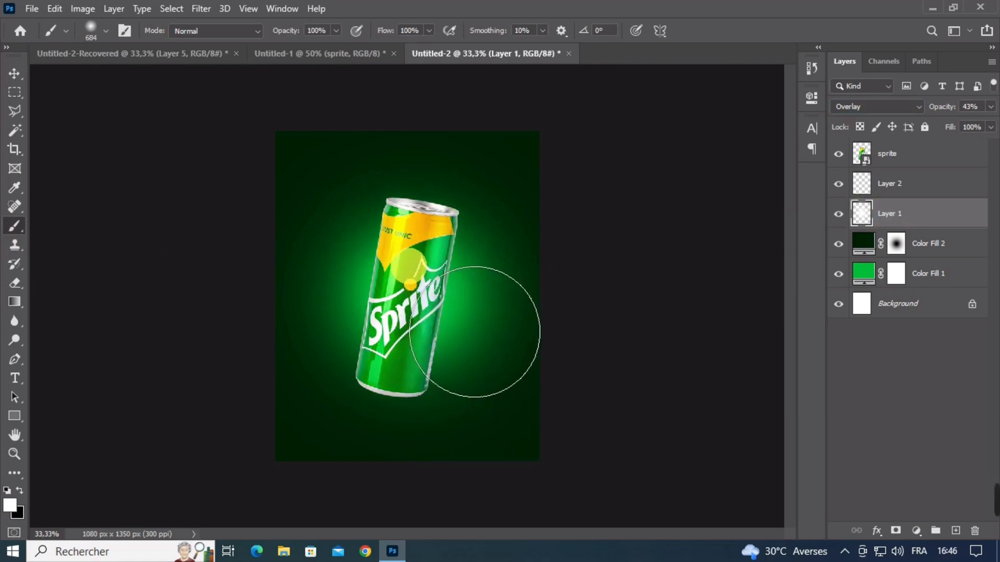
{"action": "left_click_drag", "start_coordinate": [408, 265], "coordinate": [387, 270]}
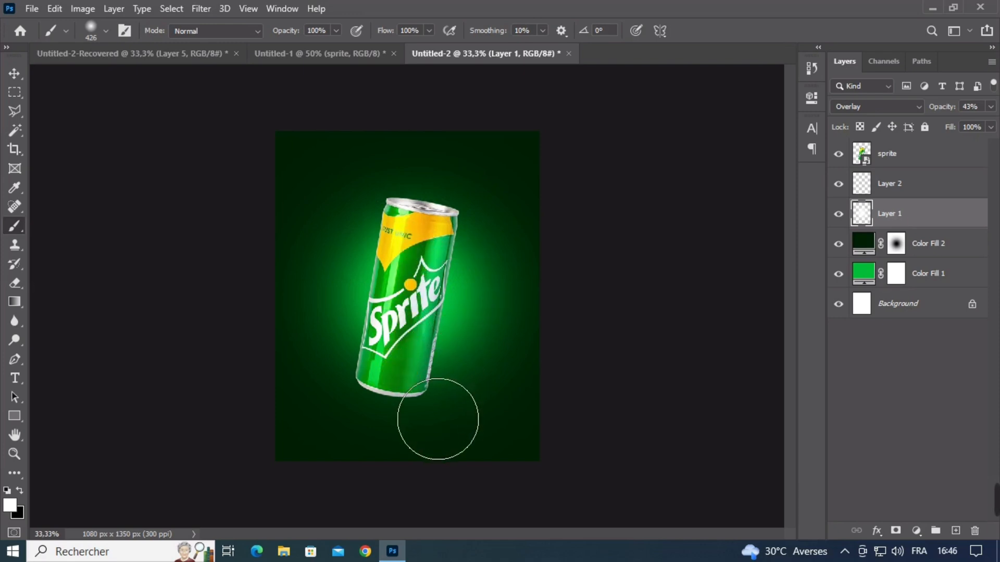
{"action": "scroll", "coordinate": [508, 283], "scroll_direction": "down", "scroll_amount": 2}
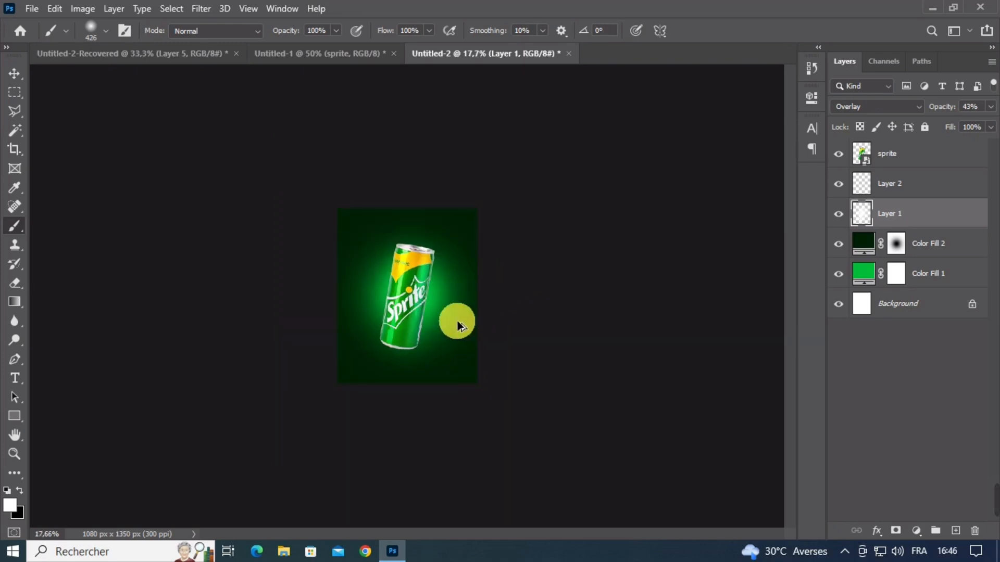
{"action": "scroll", "coordinate": [457, 321], "scroll_direction": "up", "scroll_amount": 3}
{"action": "left_click", "coordinate": [14, 75]}
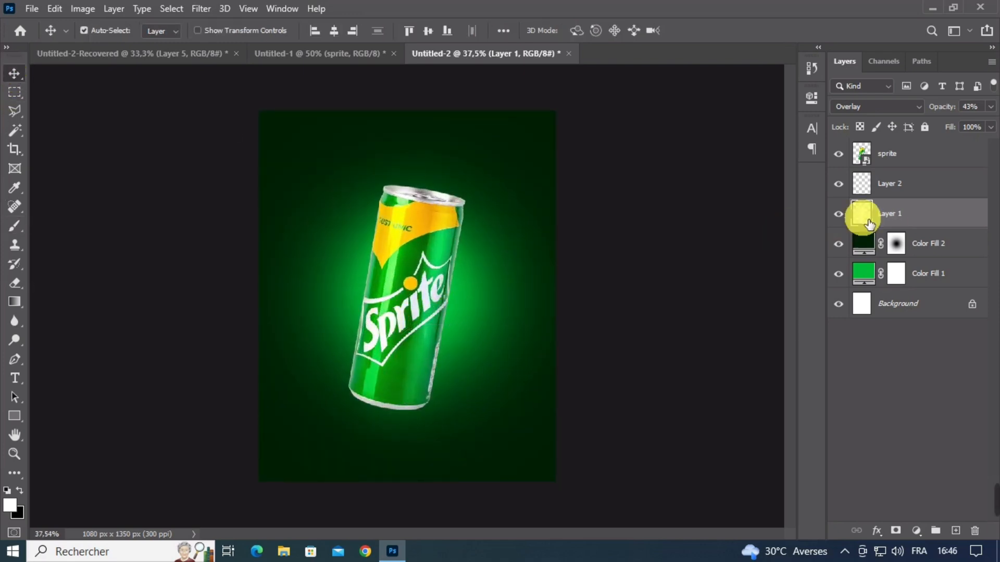
Step: Paint a soft white glow behind the can on Layer 2 with a 618 px brush and lower the layer's opacity to 47%
{"action": "left_click", "coordinate": [895, 187]}
{"action": "left_click", "coordinate": [16, 227]}
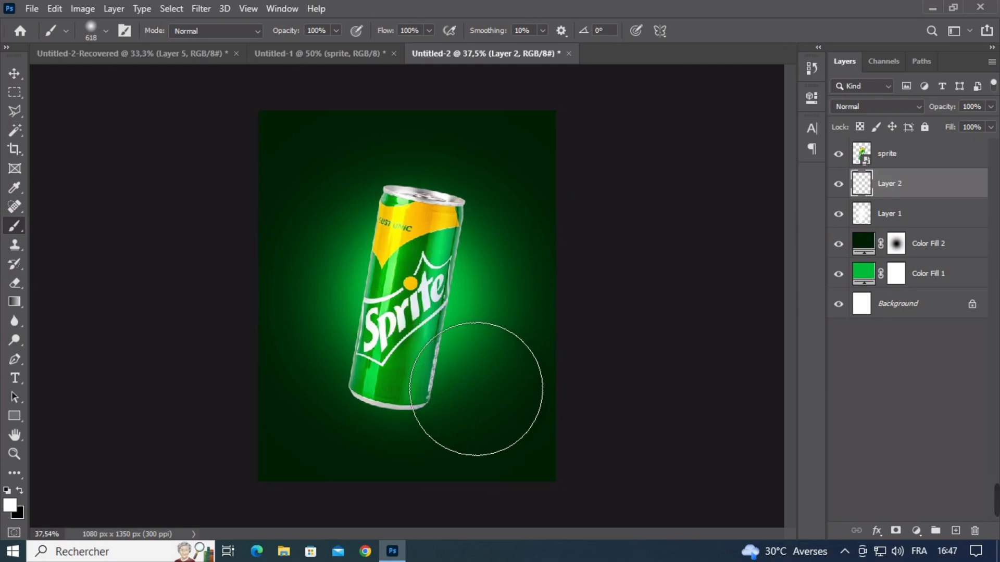
{"action": "left_click", "coordinate": [407, 313]}
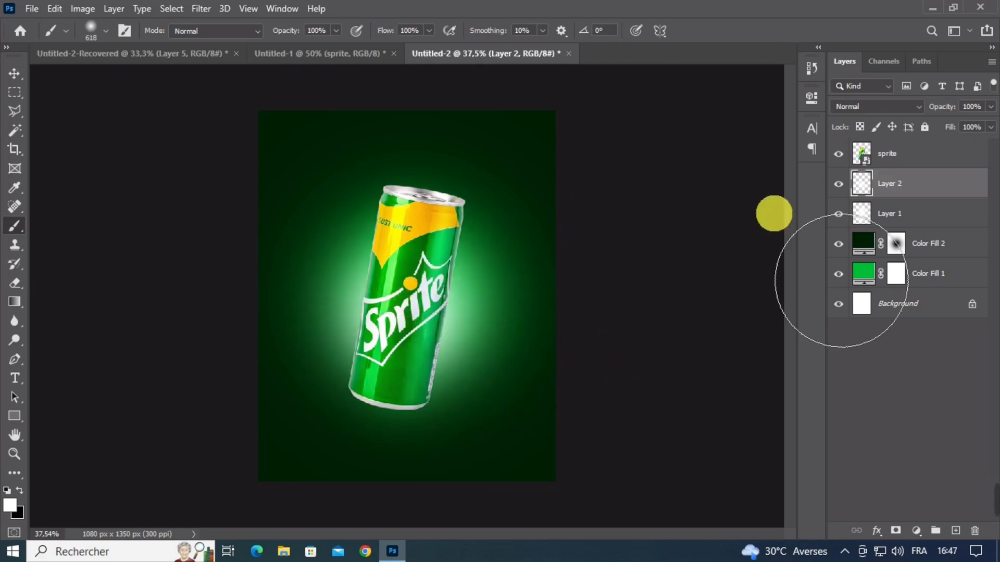
{"action": "left_click_drag", "start_coordinate": [942, 112], "coordinate": [939, 111]}
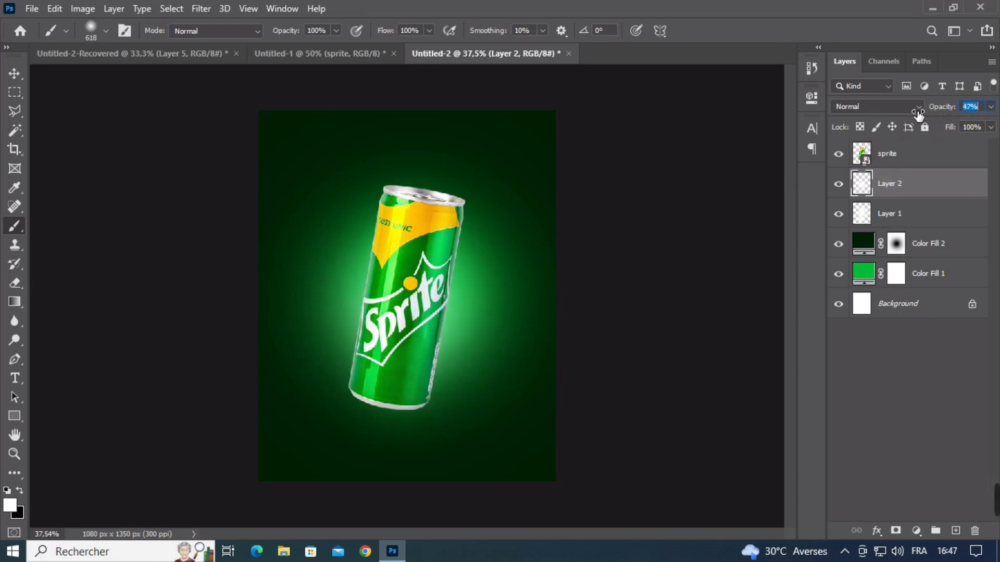
{"action": "left_click", "coordinate": [15, 73]}
{"action": "left_click", "coordinate": [108, 182]}
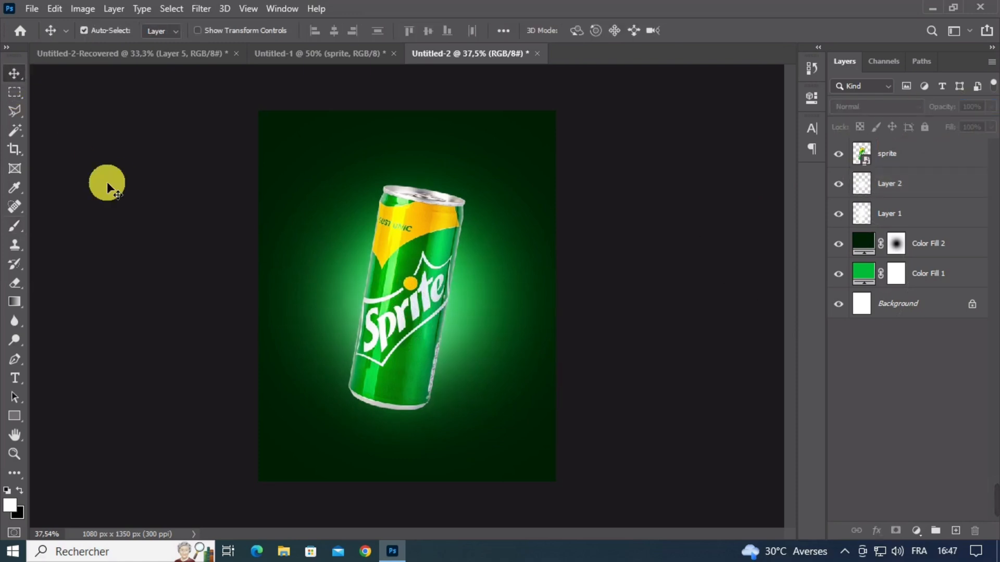
Step: Add a darkening Exposure adjustment clipped to the sprite can and invert its mask to black
{"action": "key", "text": "ctrl+minus"}
{"action": "key", "text": "ctrl+plus"}
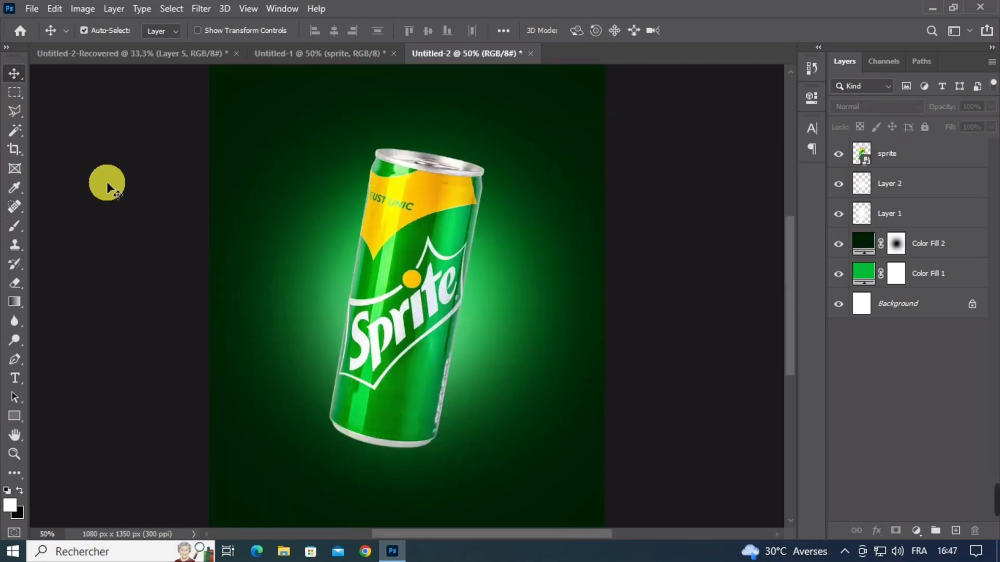
{"action": "left_click", "coordinate": [417, 267]}
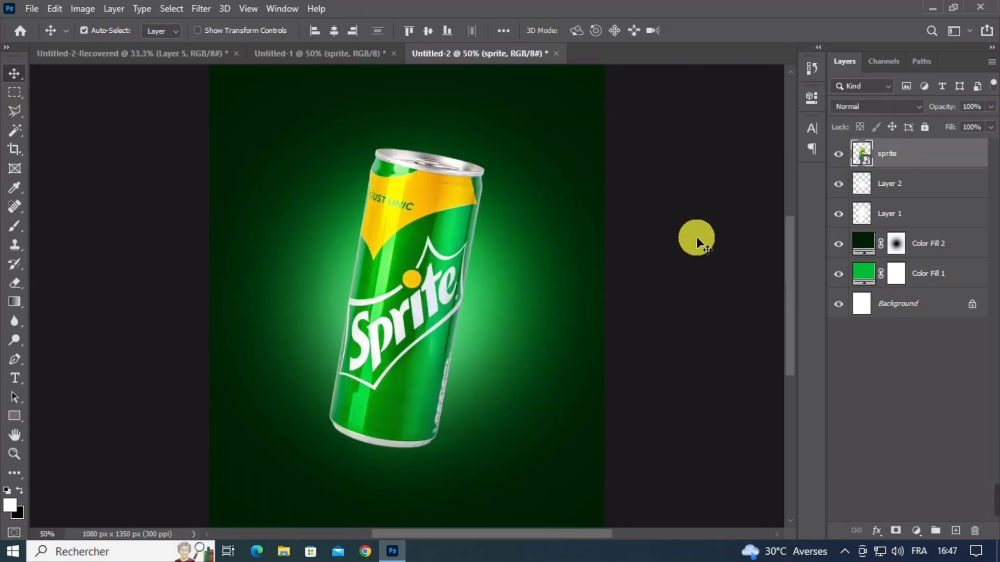
{"action": "left_click", "coordinate": [919, 530]}
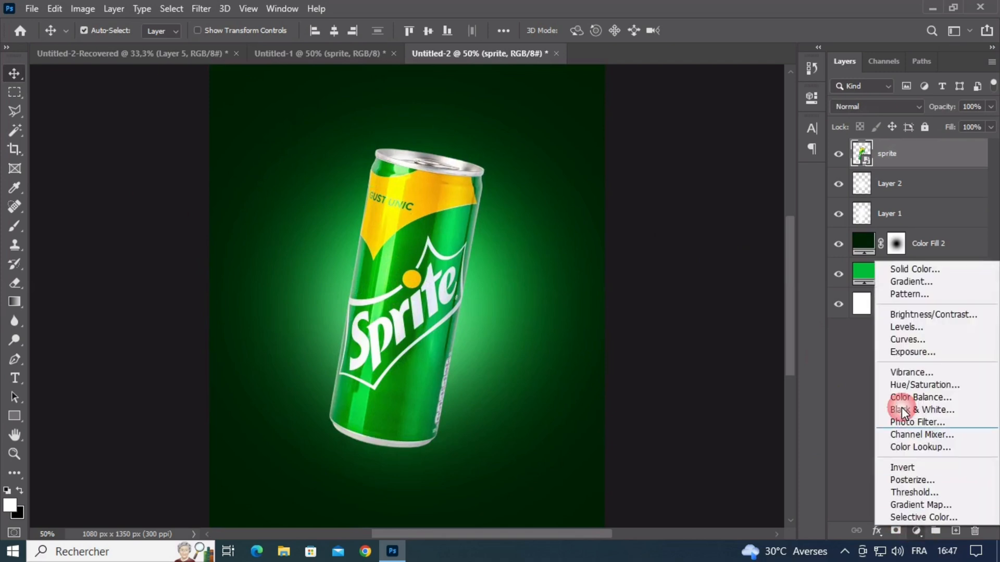
{"action": "left_click", "coordinate": [905, 351]}
{"action": "left_click", "coordinate": [686, 342]}
{"action": "mouse_move", "coordinate": [686, 177]}
{"action": "left_mouse_down"}
{"action": "mouse_move", "coordinate": [708, 176]}
{"action": "mouse_move", "coordinate": [653, 183]}
{"action": "mouse_move", "coordinate": [707, 210]}
{"action": "mouse_move", "coordinate": [670, 209]}
{"action": "mouse_move", "coordinate": [683, 234]}
{"action": "left_mouse_up"}
{"action": "left_click", "coordinate": [771, 92]}
{"action": "key", "text": "ctrl+i"}
Step: Paint white on the Exposure mask with a very large soft brush to shade the can's sides and bottom
{"action": "key", "text": "b"}
{"action": "scroll", "coordinate": [341, 314], "scroll_direction": "down", "scroll_amount": 4}
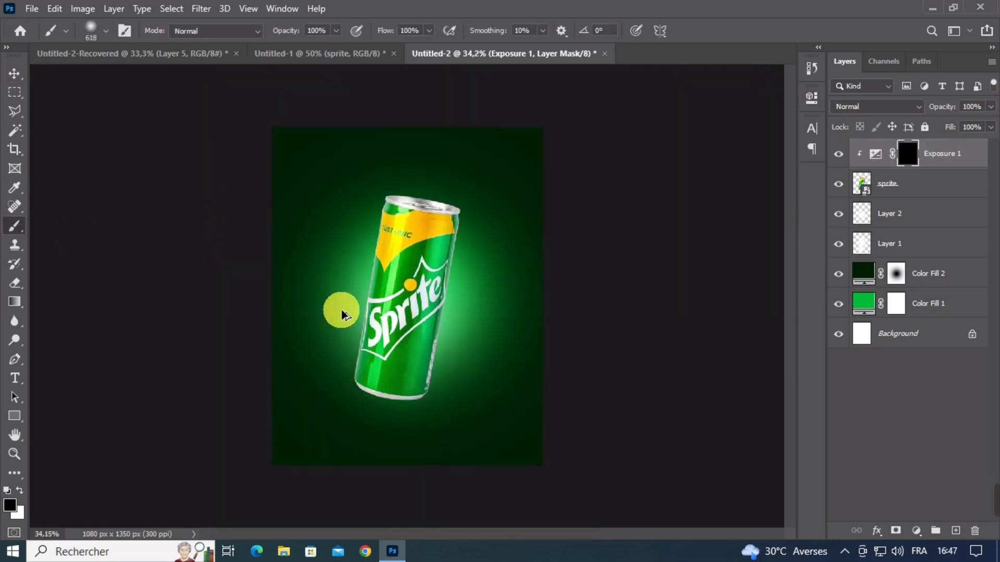
{"action": "left_click", "coordinate": [18, 490]}
{"action": "key", "text": "bracketright"}
{"action": "key", "text": "bracketright"}
{"action": "key", "text": "bracketright"}
{"action": "left_click_drag", "start_coordinate": [542, 177], "coordinate": [499, 427]}
{"action": "left_click", "coordinate": [503, 332]}
{"action": "scroll", "coordinate": [627, 432], "scroll_direction": "down", "scroll_amount": 5}
{"action": "left_click_drag", "start_coordinate": [369, 489], "coordinate": [309, 323]}
{"action": "scroll", "coordinate": [309, 322], "scroll_direction": "up", "scroll_amount": 6}
{"action": "scroll", "coordinate": [486, 141], "scroll_direction": "down", "scroll_amount": 1}
{"action": "key", "text": "bracketleft"}
{"action": "key", "text": "bracketleft"}
{"action": "key", "text": "bracketleft"}
{"action": "key", "text": "bracketleft"}
{"action": "key", "text": "bracketleft"}
{"action": "key", "text": "bracketleft"}
{"action": "key", "text": "bracketleft"}
{"action": "key", "text": "bracketleft"}
{"action": "key", "text": "bracketright"}
{"action": "key", "text": "bracketright"}
{"action": "key", "text": "bracketright"}
{"action": "key", "text": "bracketright"}
{"action": "key", "text": "bracketright"}
{"action": "key", "text": "bracketright"}
{"action": "key", "text": "bracketright"}
{"action": "key", "text": "bracketright"}
{"action": "key", "text": "bracketright"}
{"action": "key", "text": "bracketright"}
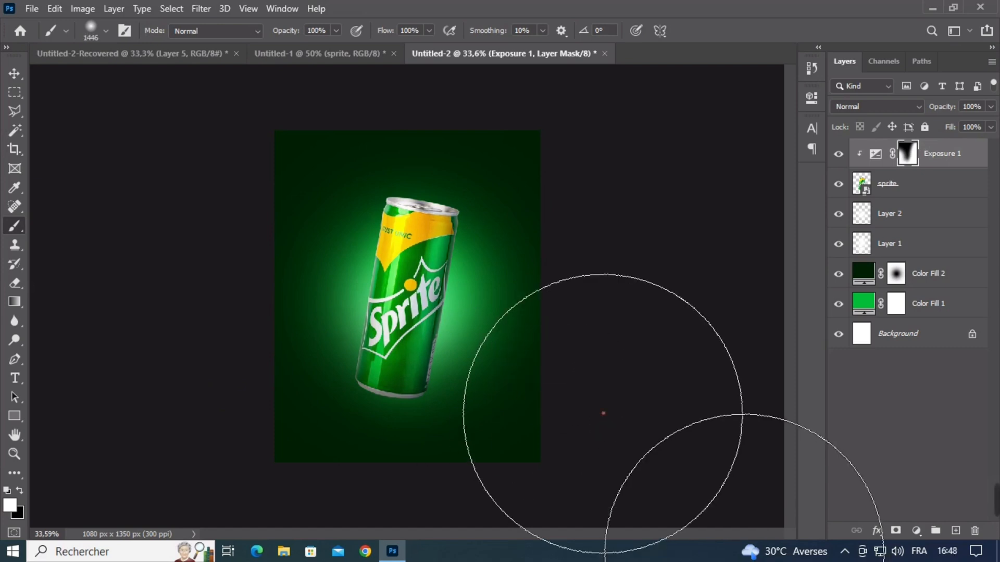
{"action": "scroll", "coordinate": [603, 413], "scroll_direction": "up", "scroll_amount": 1}
{"action": "key", "text": "v"}
Step: Add a Curves adjustment clipped to the sprite can, placed beneath the Exposure adjustment
{"action": "left_click", "coordinate": [916, 530]}
{"action": "left_click", "coordinate": [915, 335]}
{"action": "left_click", "coordinate": [812, 171]}
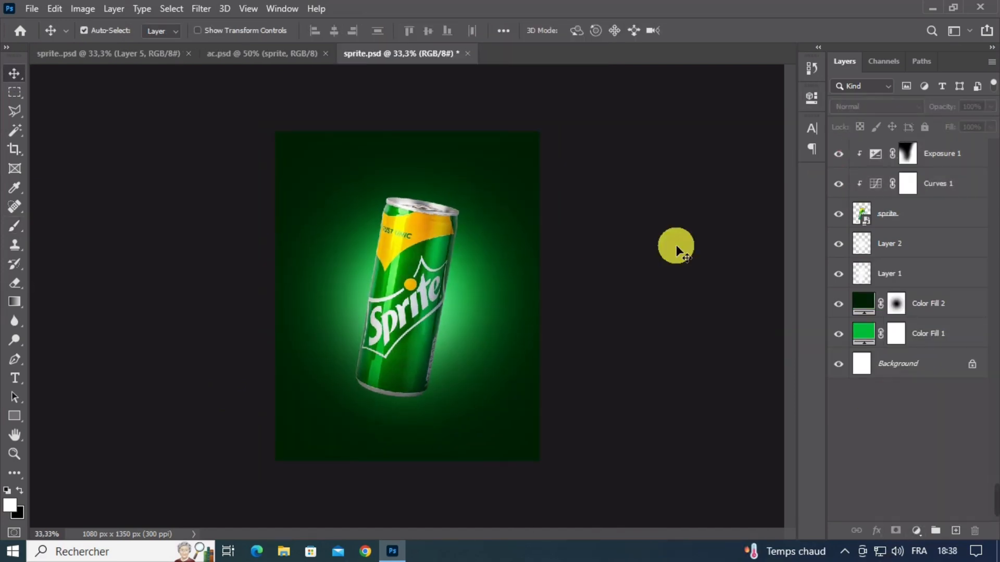
{"action": "key", "text": "ctrl+plus"}
{"action": "key", "text": "ctrl+minus"}
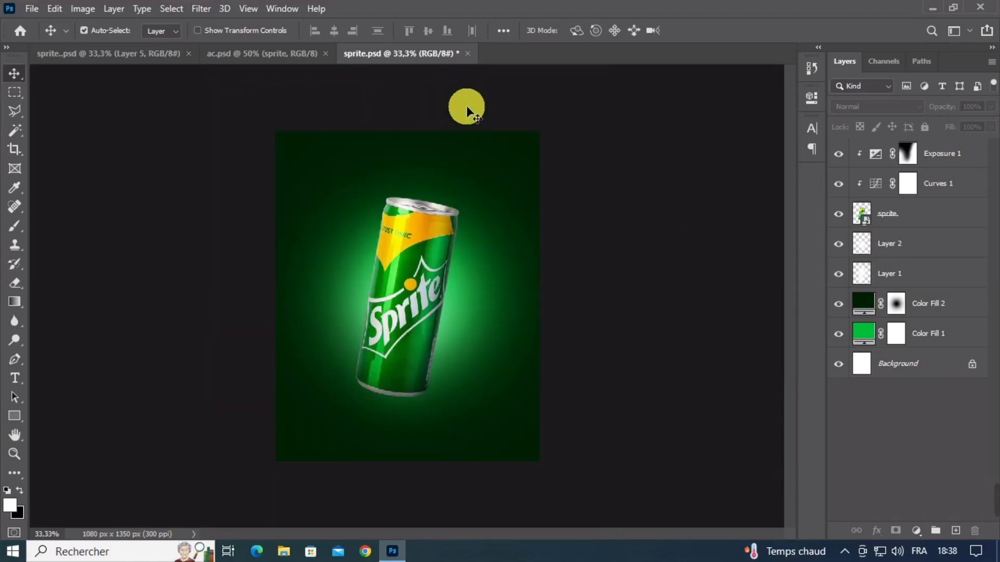
Step: Copy the water-droplet texture layer 2 from ac.psd and return to the sprite.psd poster
{"action": "left_click", "coordinate": [310, 55]}
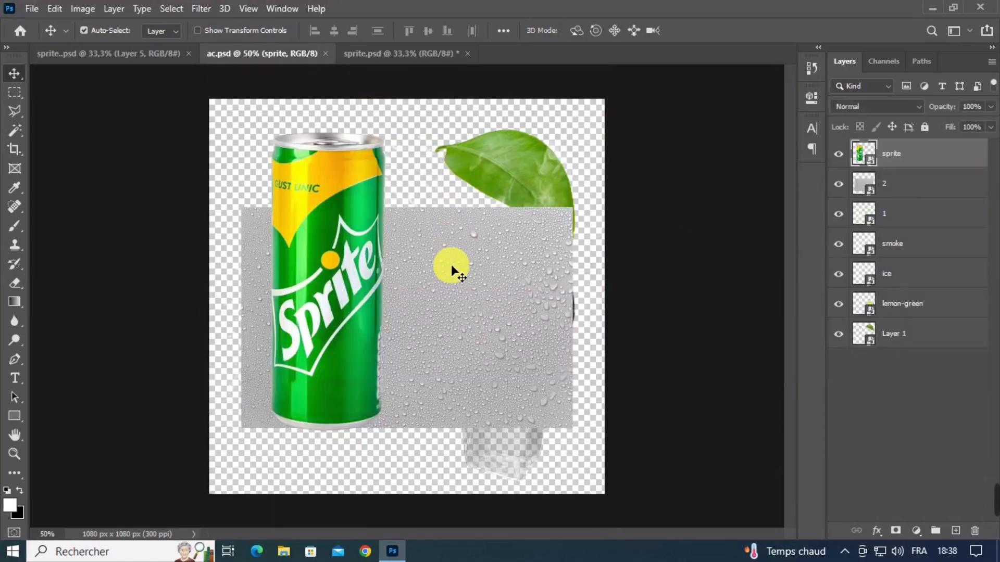
{"action": "mouse_move", "coordinate": [428, 295]}
{"action": "left_mouse_down"}
{"action": "mouse_move", "coordinate": [457, 309]}
{"action": "mouse_move", "coordinate": [436, 291]}
{"action": "left_mouse_up"}
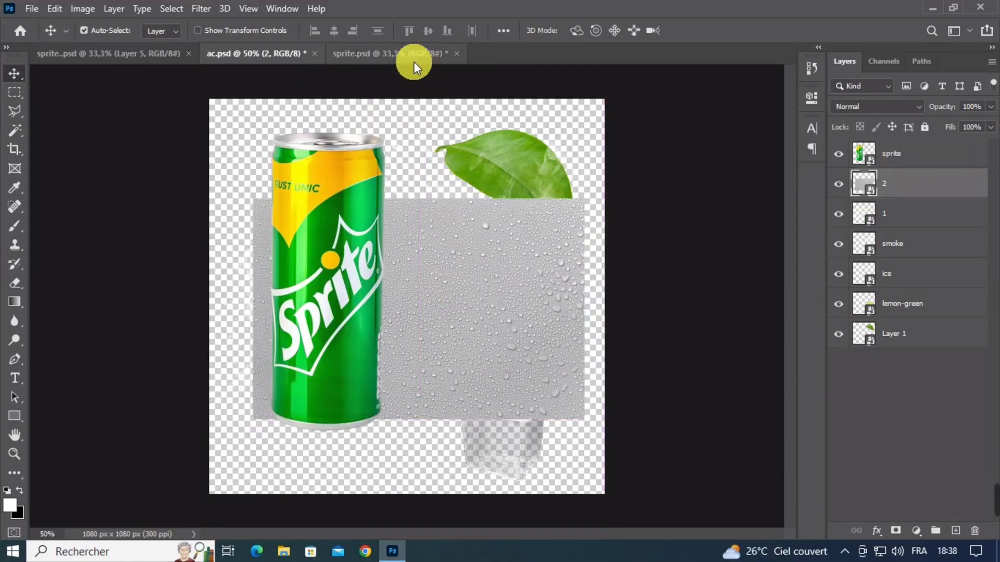
{"action": "left_click", "coordinate": [413, 54]}
Step: Try to place the water-droplet texture directly above the sprite layer, beneath the clipped adjustments
{"action": "left_click", "coordinate": [893, 219]}
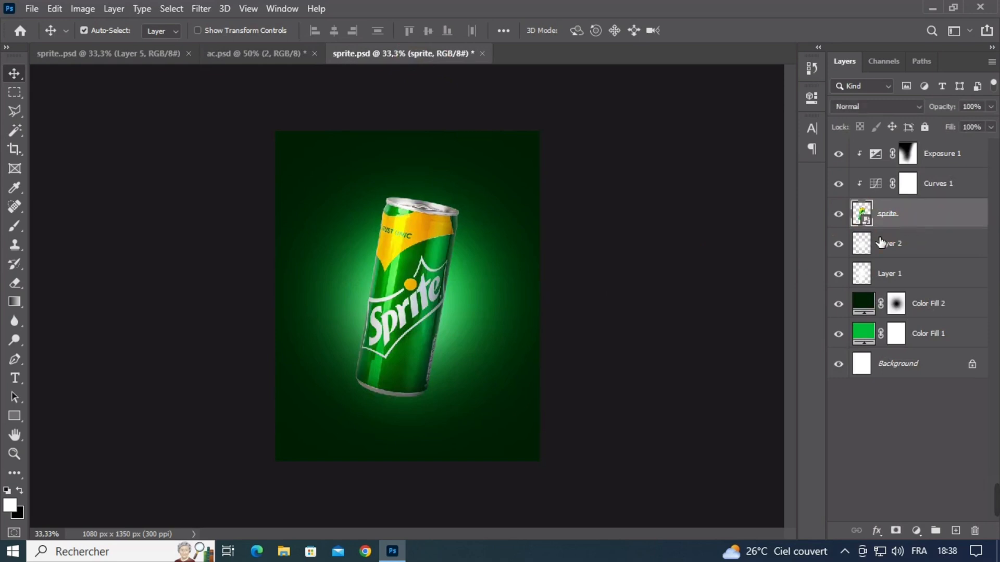
{"action": "left_click_drag", "start_coordinate": [391, 314], "coordinate": [392, 314]}
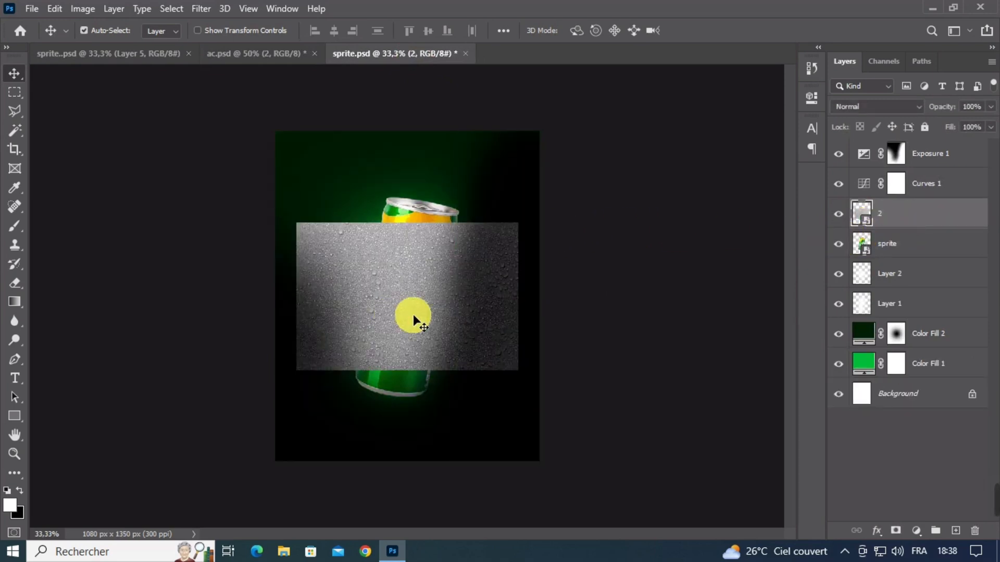
{"action": "right_click", "coordinate": [959, 154]}
{"action": "left_click", "coordinate": [963, 160]}
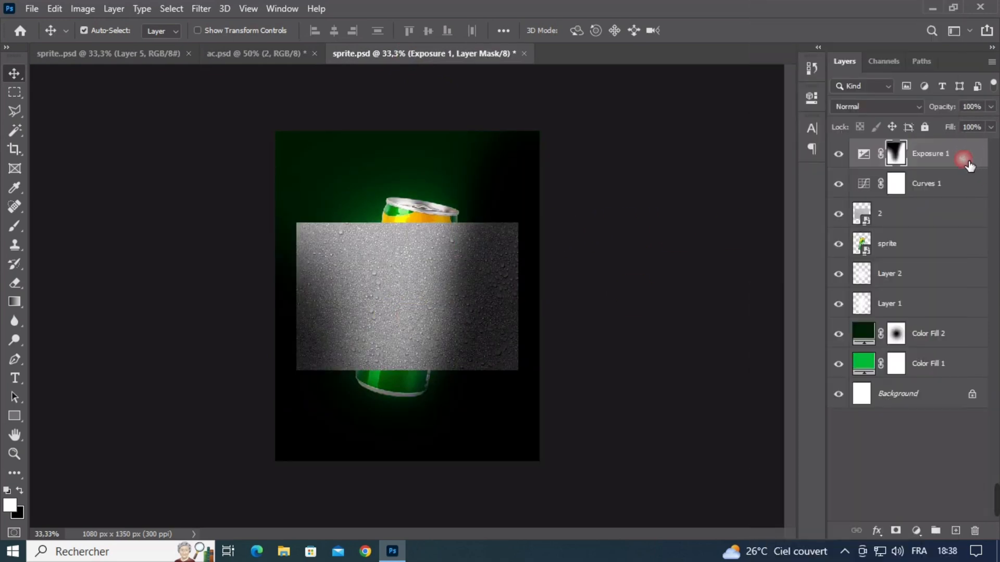
{"action": "key", "text": "ctrl+z"}
Step: Paste the water-droplet texture above the Exposure adjustment and rotate it 90° clockwise
{"action": "left_click", "coordinate": [959, 161]}
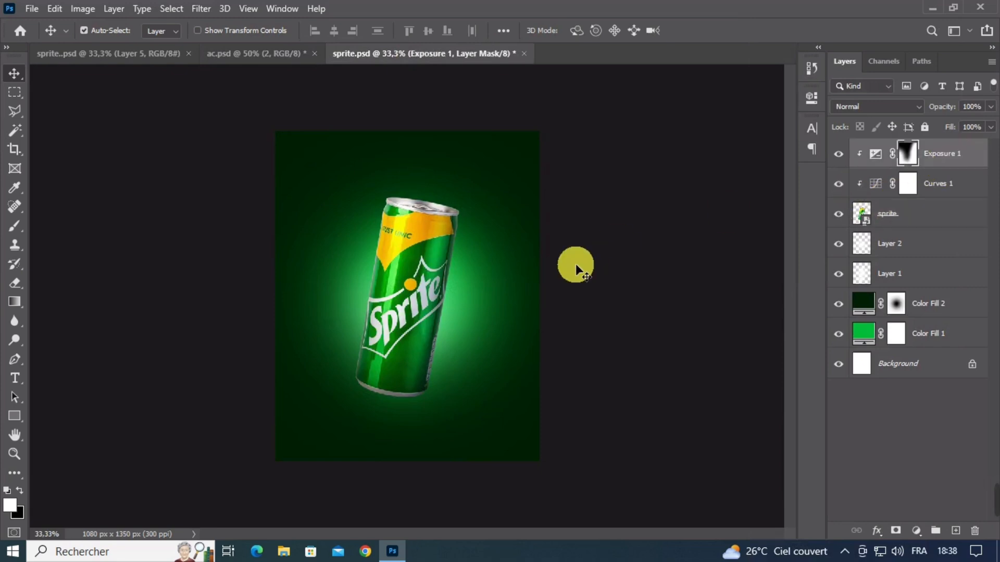
{"action": "key", "text": "ctrl+v"}
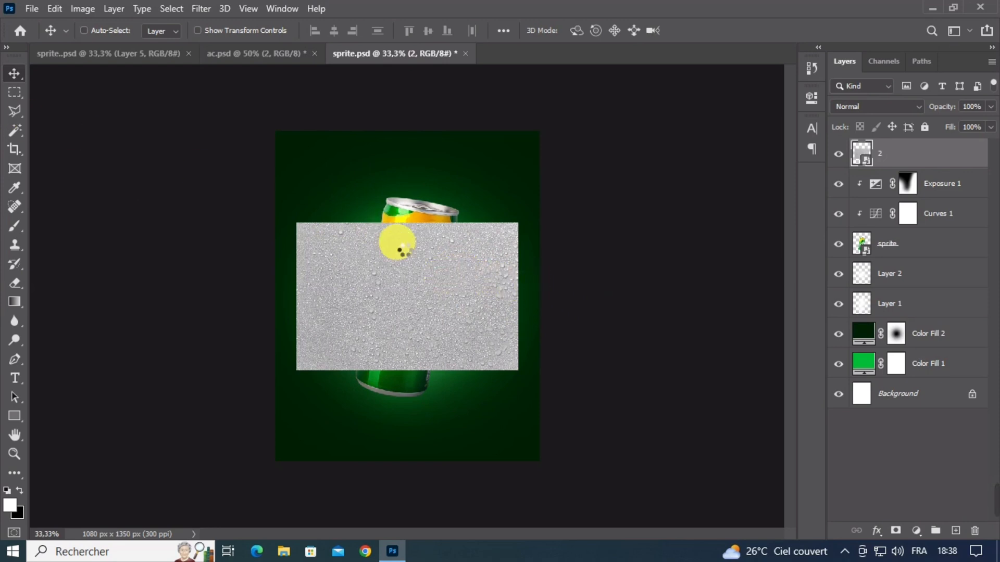
{"action": "key", "text": "ctrl+t"}
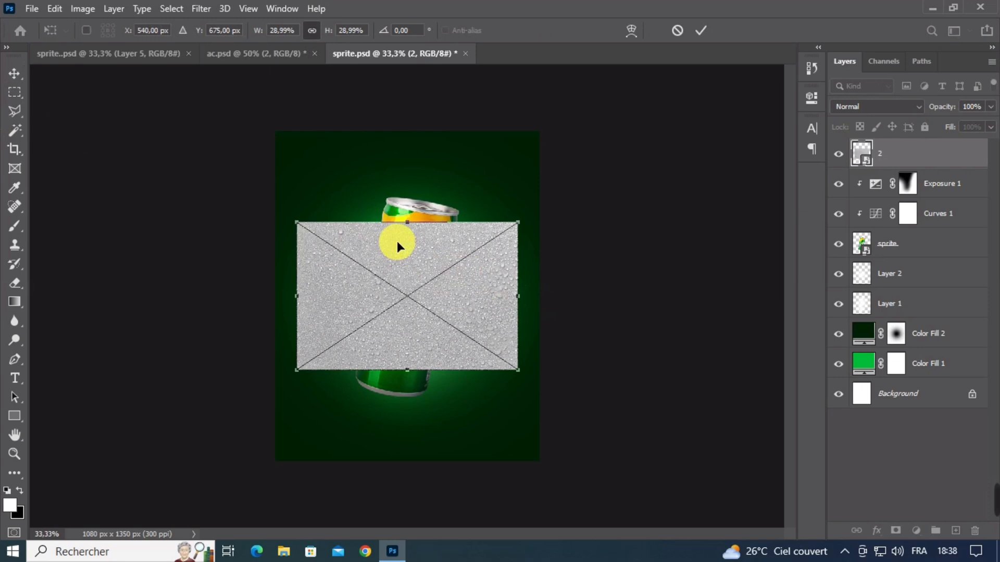
{"action": "right_click", "coordinate": [496, 249]}
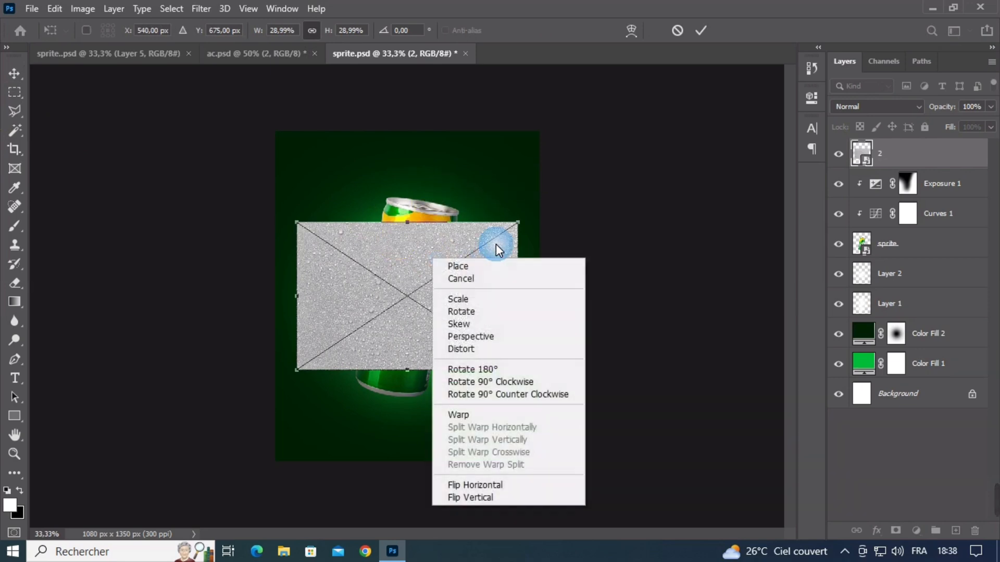
{"action": "left_click", "coordinate": [479, 382]}
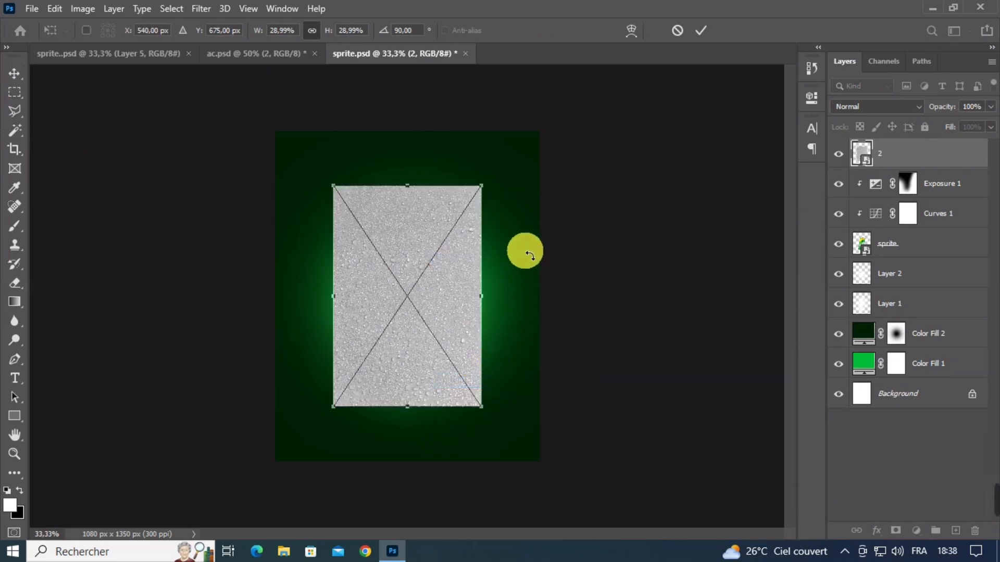
Step: Rotate the droplet texture further clockwise to follow the can's tilt and clip it to the can
{"action": "left_click_drag", "start_coordinate": [541, 224], "coordinate": [538, 286]}
{"action": "right_click", "coordinate": [436, 258]}
{"action": "left_click", "coordinate": [498, 483]}
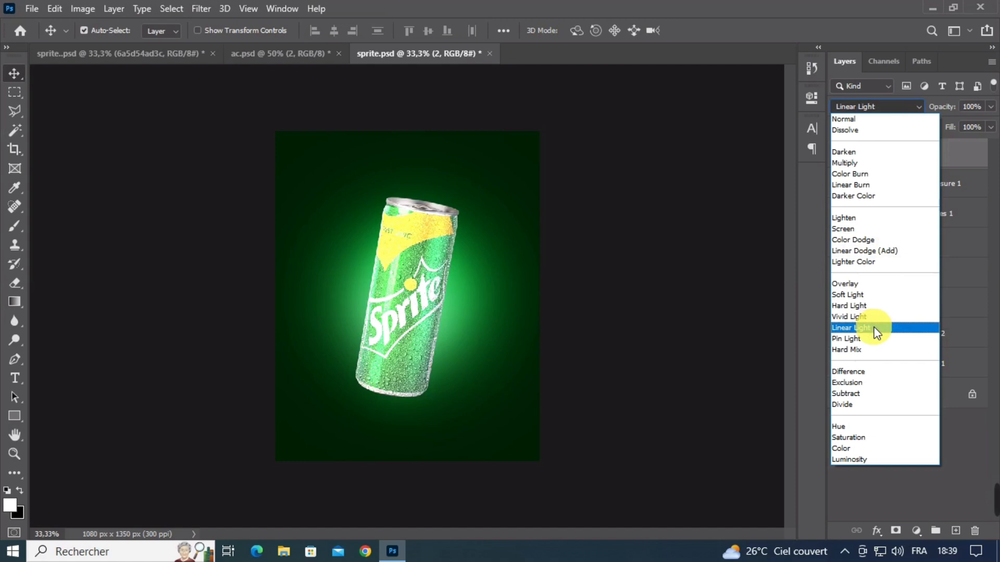
Step: Set the droplet texture's blend mode to Linear Burn, lower its opacity to 23%, and inspect the can up close
{"action": "left_click", "coordinate": [866, 182]}
{"action": "key", "text": "ctrl+plus"}
{"action": "left_click_drag", "start_coordinate": [942, 107], "coordinate": [917, 118]}
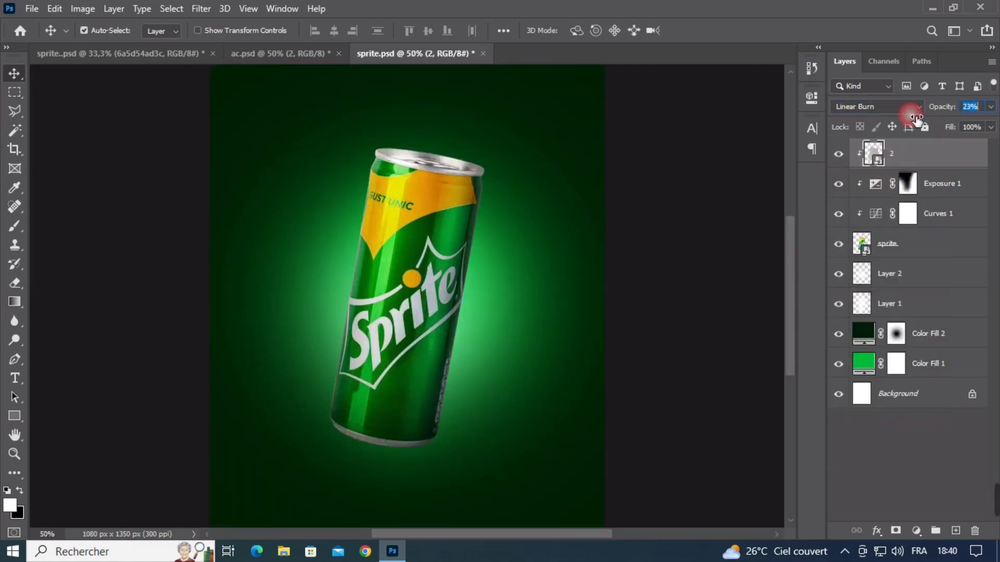
{"action": "key", "text": "ctrl+plus"}
{"action": "key", "text": "ctrl+plus"}
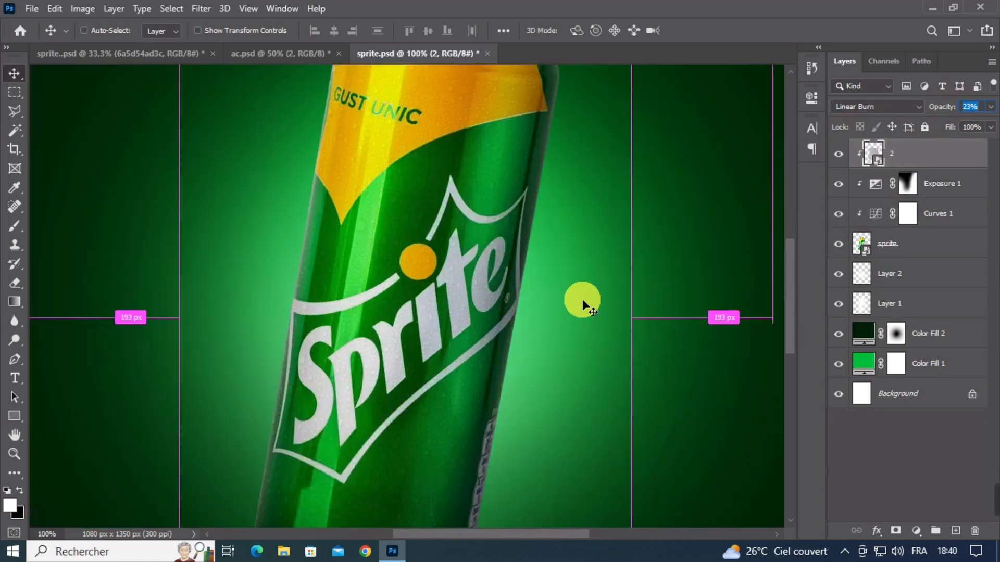
{"action": "key", "text": "ctrl"}
{"action": "key", "text": "ctrl+minus"}
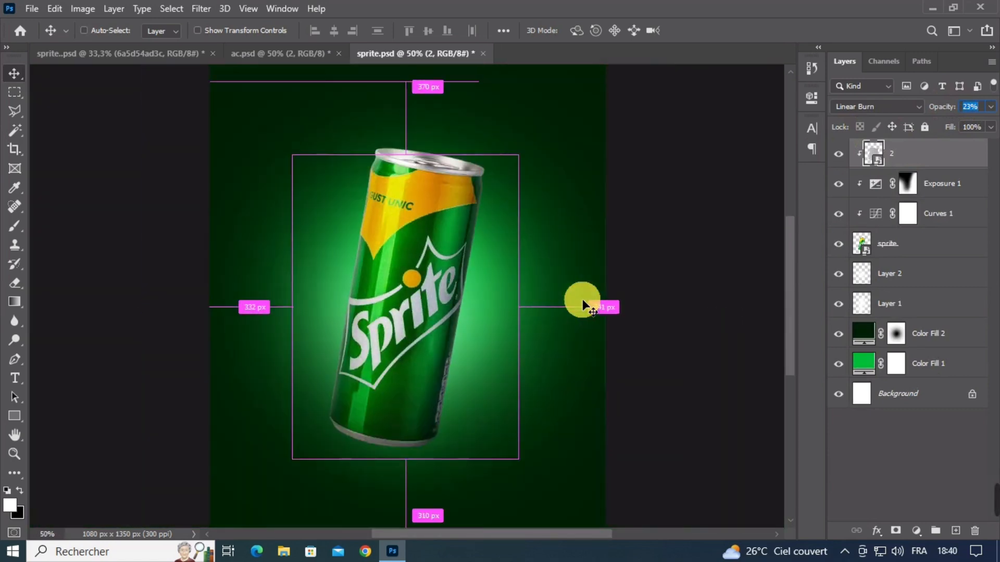
{"action": "key", "text": "ctrl"}
{"action": "key", "text": "ctrl"}
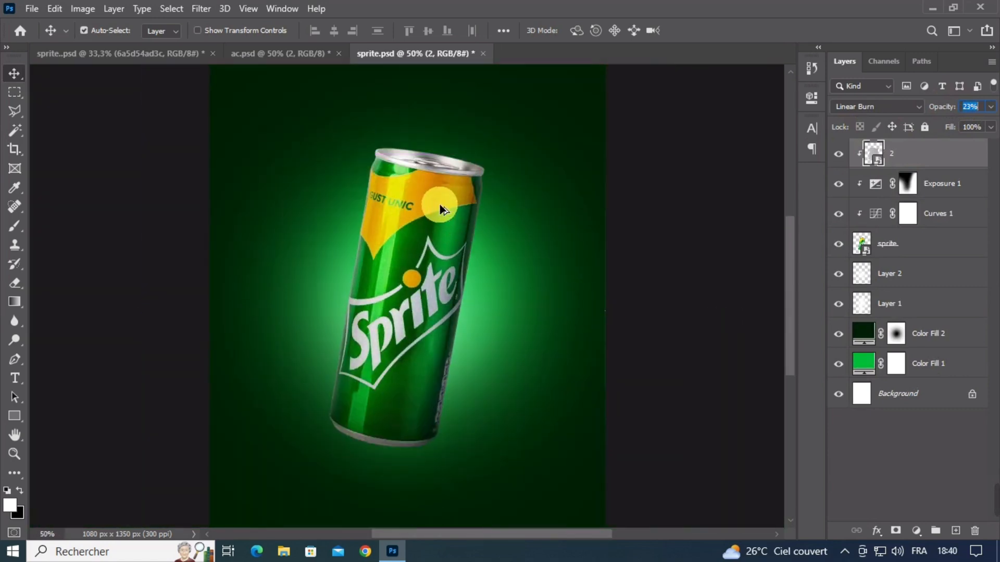
{"action": "left_click", "coordinate": [675, 250]}
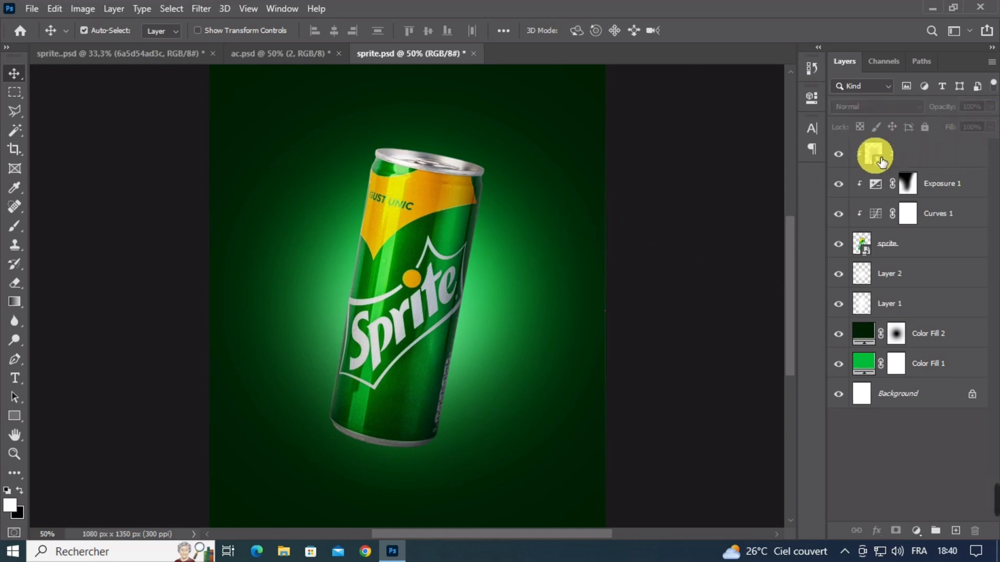
Step: Set the droplet texture layer's opacity to 40% and check the droplets on the can up close
{"action": "left_click", "coordinate": [925, 162]}
{"action": "type", "text": "40"}
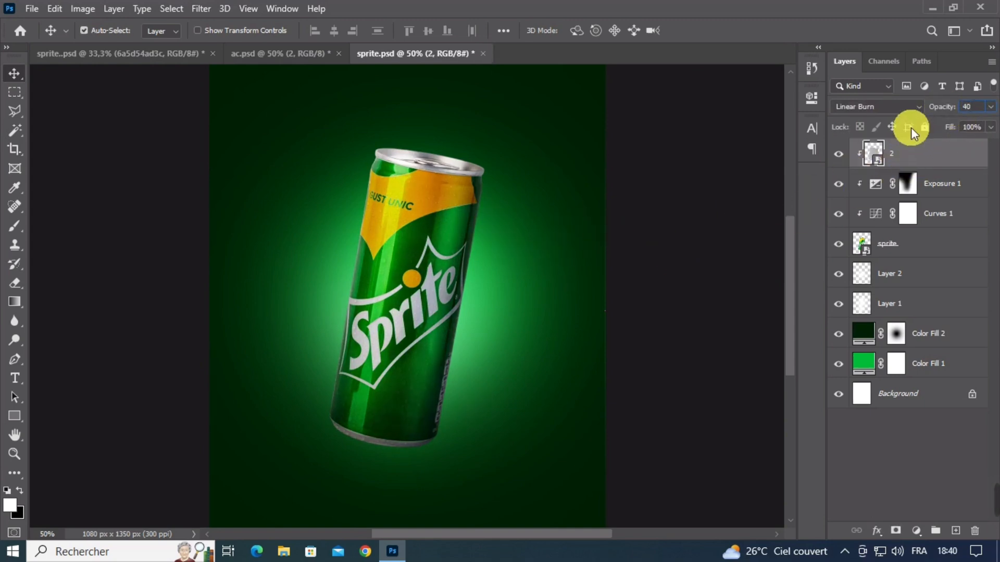
{"action": "key", "text": "Return"}
{"action": "left_click", "coordinate": [711, 286]}
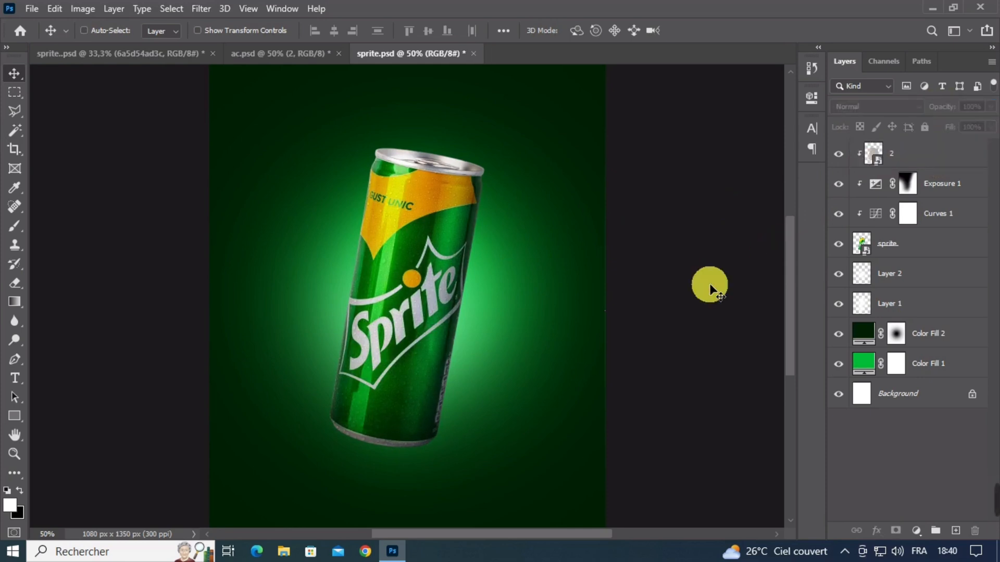
{"action": "key", "text": "ctrl+plus"}
{"action": "key", "text": "ctrl+plus"}
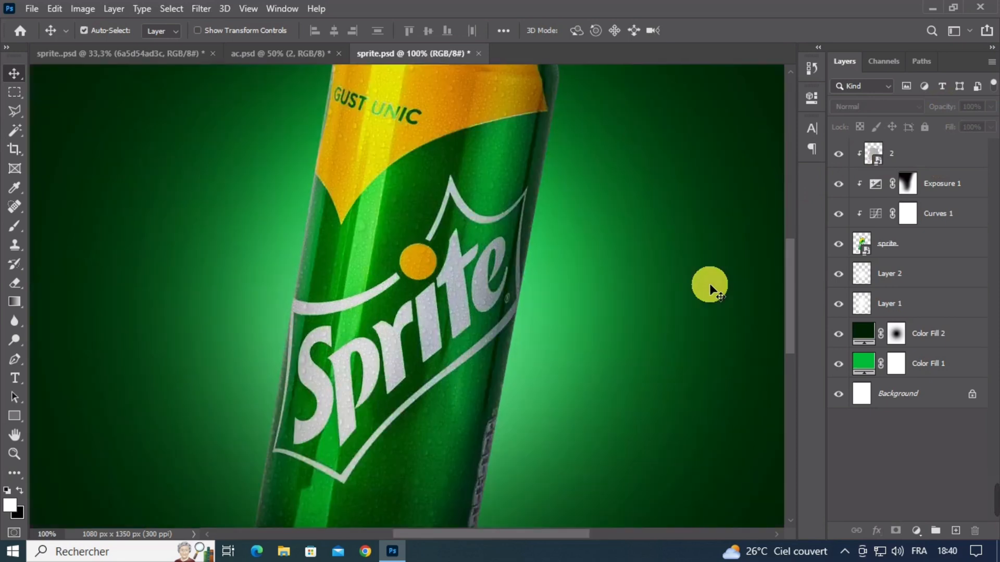
Step: Move the droplet texture layer slightly with Free Transform to adjust how the drops sit on the can
{"action": "scroll", "coordinate": [575, 261], "scroll_direction": "up", "scroll_amount": 5}
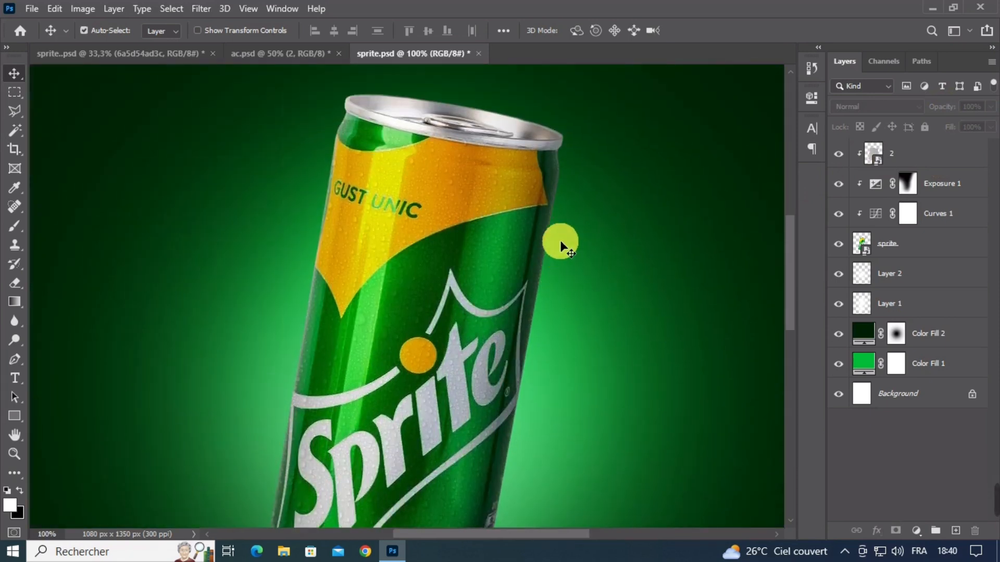
{"action": "scroll", "coordinate": [570, 257], "scroll_direction": "down", "scroll_amount": 10}
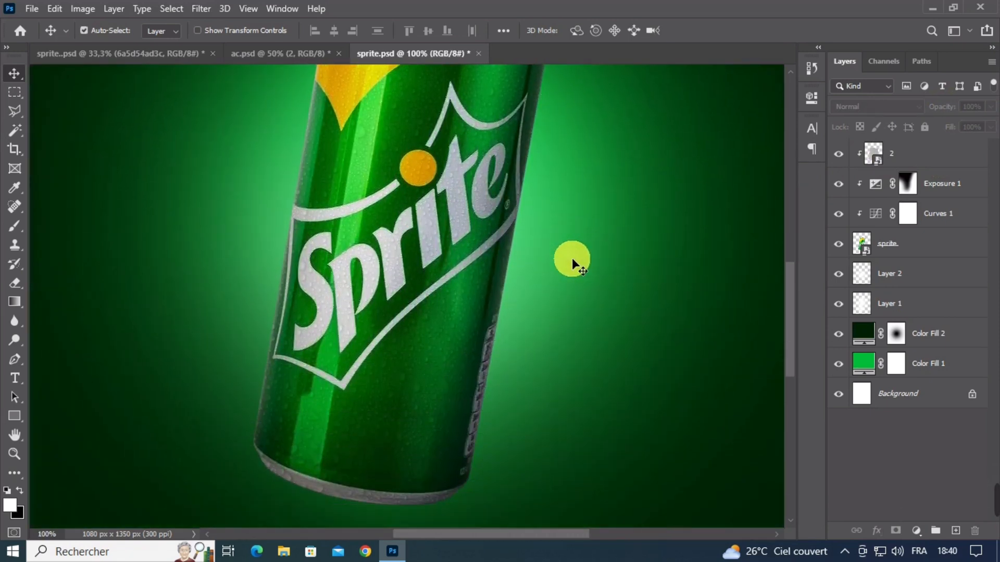
{"action": "scroll", "coordinate": [601, 267], "scroll_direction": "up", "scroll_amount": 8}
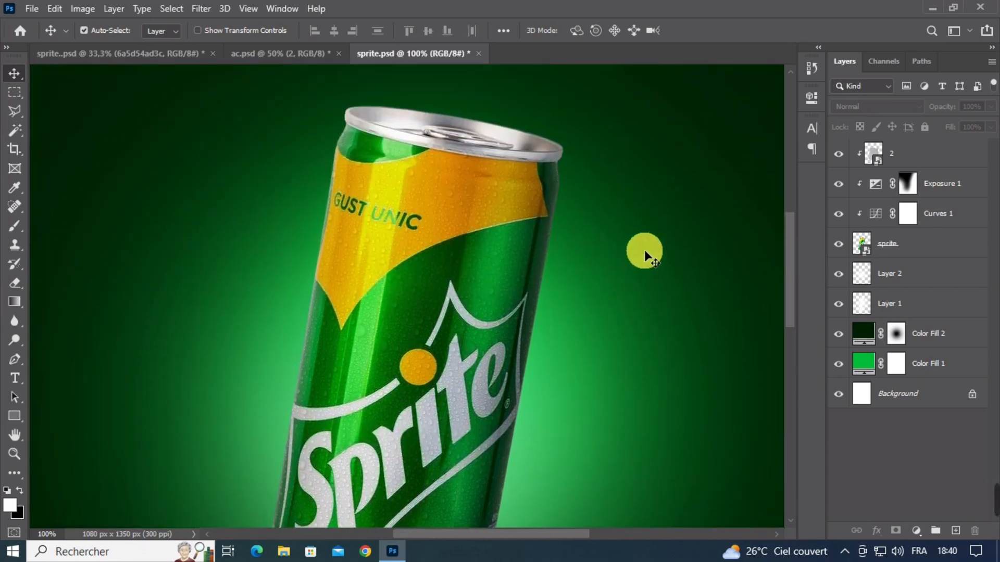
{"action": "scroll", "coordinate": [644, 253], "scroll_direction": "down", "scroll_amount": 2}
{"action": "scroll", "coordinate": [644, 252], "scroll_direction": "up", "scroll_amount": 2}
{"action": "left_click", "coordinate": [905, 154]}
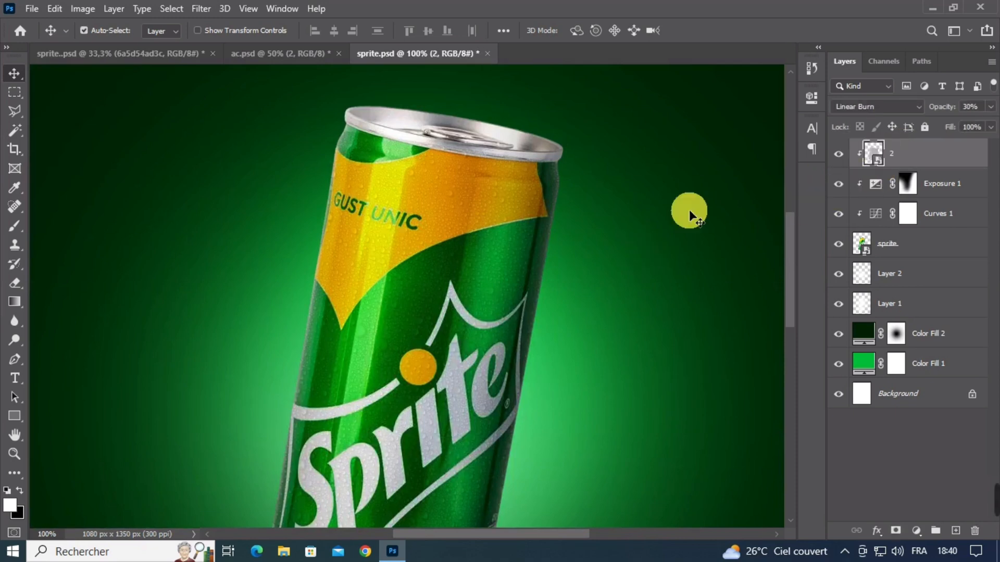
{"action": "key", "text": "ctrl+t"}
{"action": "left_click_drag", "start_coordinate": [451, 148], "coordinate": [446, 133]}
{"action": "key", "text": "Return"}
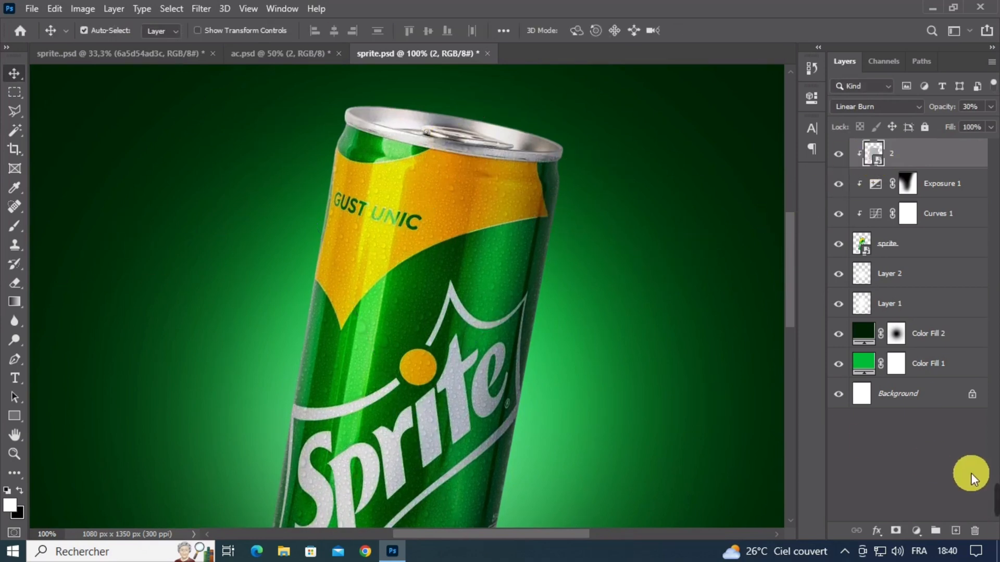
Step: Add a mask to the droplet texture layer and paint black along the can's metal rim with a soft 42 px brush
{"action": "left_click", "coordinate": [896, 531]}
{"action": "key", "text": "b"}
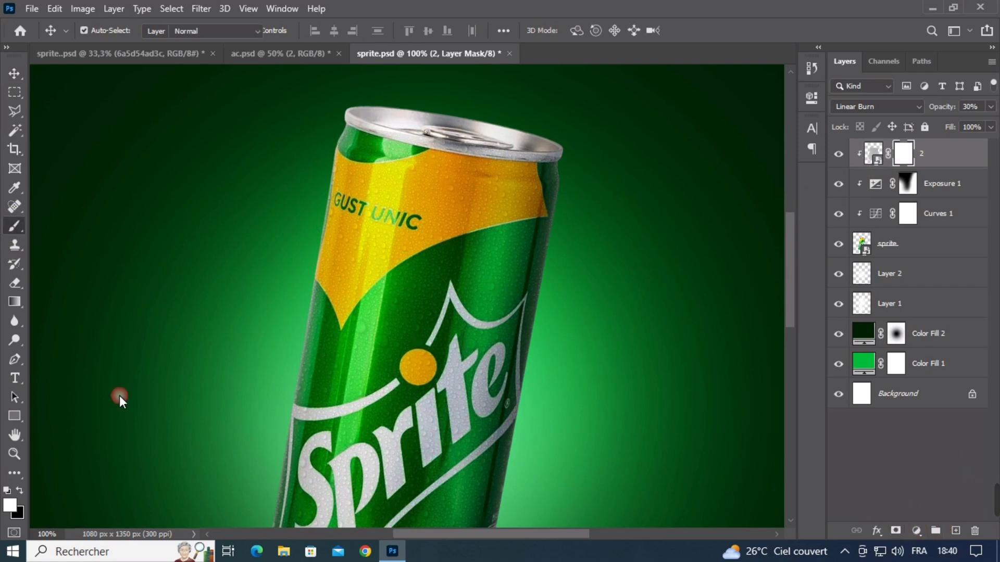
{"action": "left_click", "coordinate": [21, 491]}
{"action": "left_click_drag", "start_coordinate": [536, 306], "coordinate": [78, 282]}
{"action": "left_click_drag", "start_coordinate": [452, 251], "coordinate": [392, 247]}
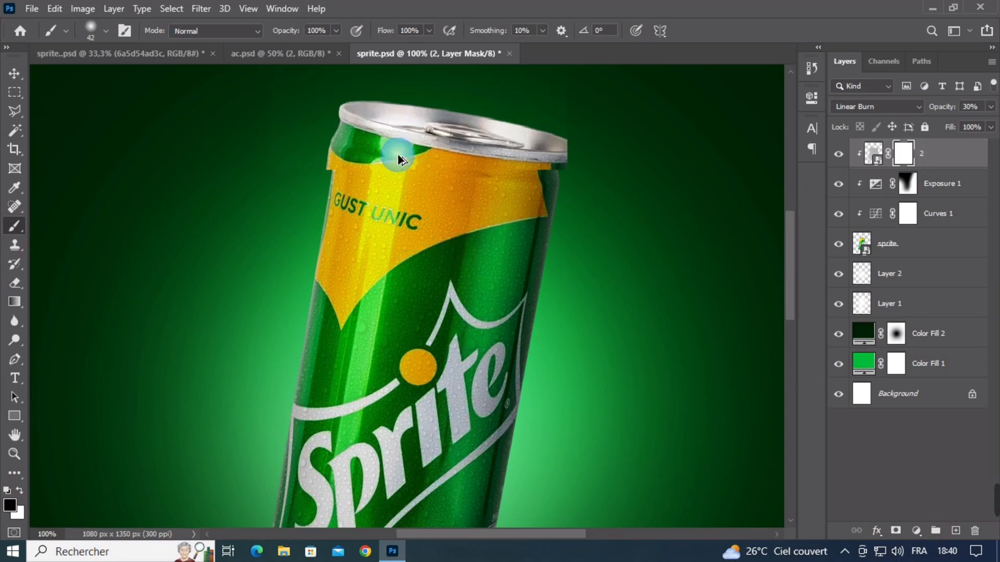
{"action": "scroll", "coordinate": [399, 151], "scroll_direction": "up", "scroll_amount": 3}
{"action": "left_click_drag", "start_coordinate": [375, 172], "coordinate": [378, 228]}
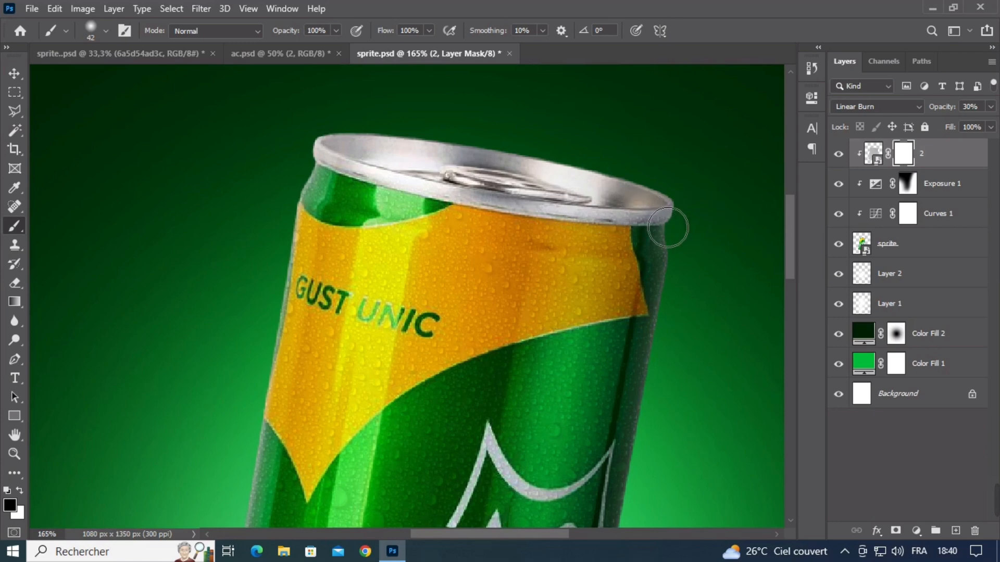
{"action": "mouse_move", "coordinate": [583, 225]}
{"action": "left_mouse_down"}
{"action": "mouse_move", "coordinate": [560, 213]}
{"action": "mouse_move", "coordinate": [617, 220]}
{"action": "mouse_move", "coordinate": [499, 209]}
{"action": "left_mouse_up"}
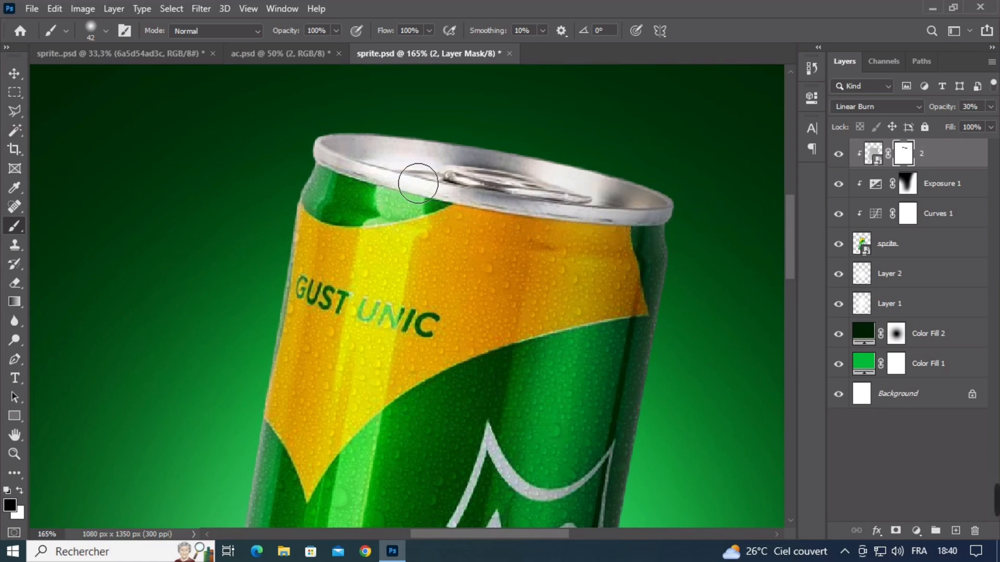
{"action": "scroll", "coordinate": [483, 260], "scroll_direction": "down", "scroll_amount": 4}
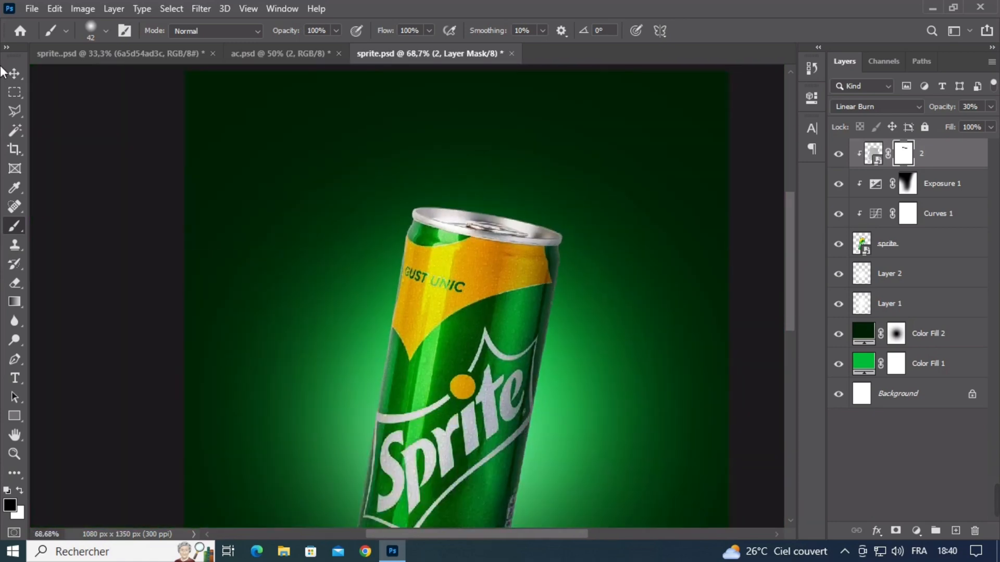
{"action": "left_click", "coordinate": [14, 75]}
{"action": "left_click", "coordinate": [137, 163]}
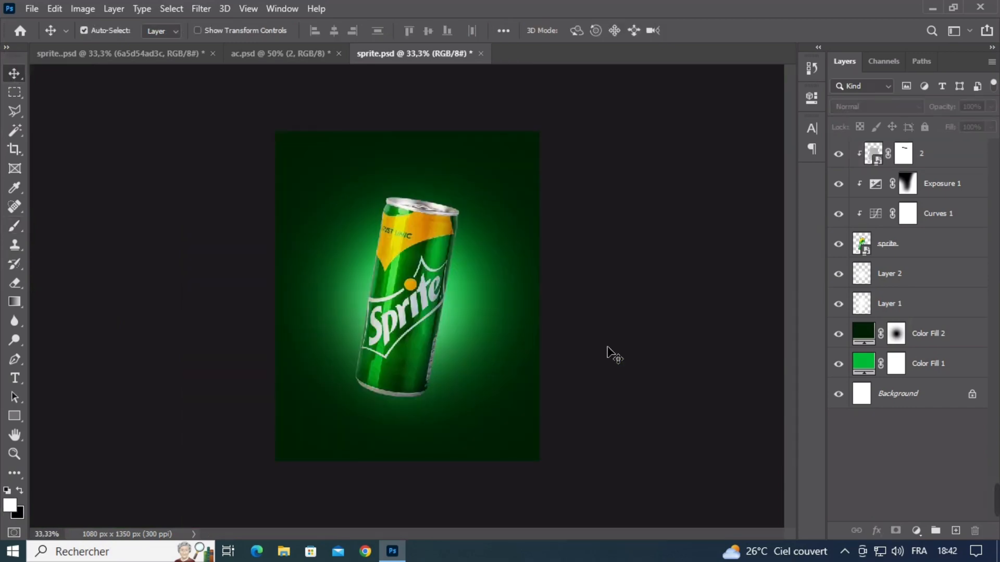
Step: In ac.psd, hide the droplet texture layer "2" and the "sprite" can layer
{"action": "left_click", "coordinate": [270, 54]}
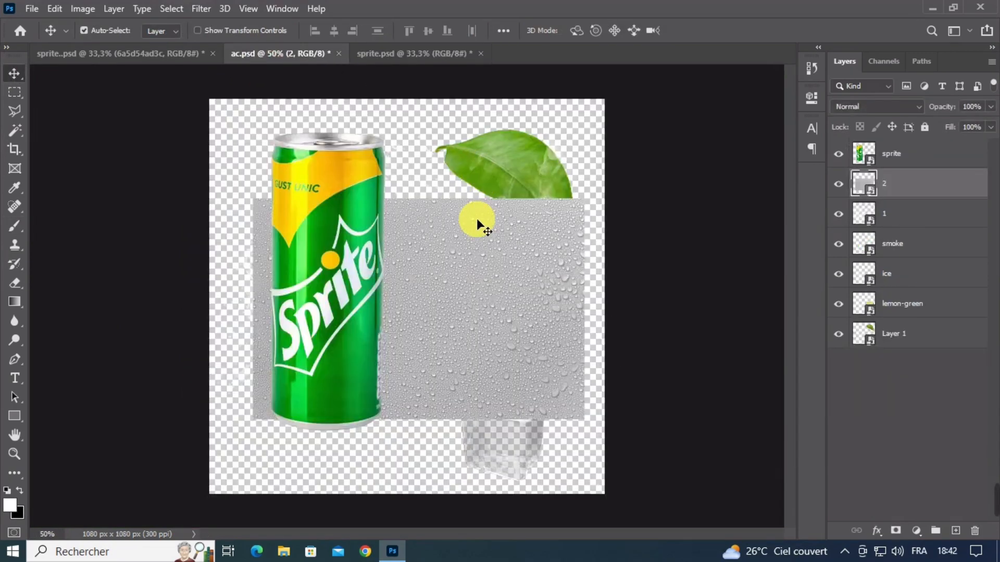
{"action": "left_click", "coordinate": [839, 183]}
{"action": "left_click", "coordinate": [838, 153]}
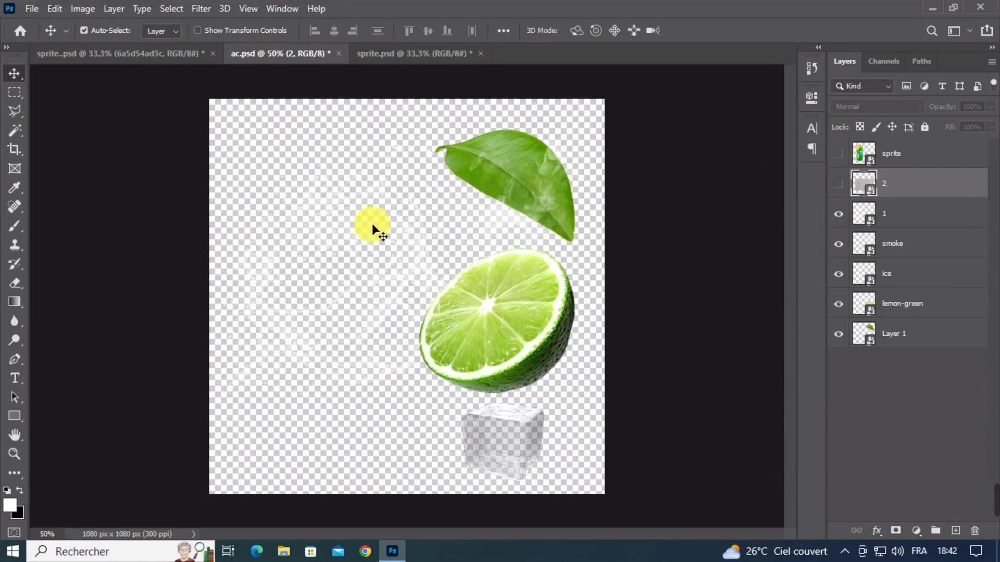
Step: Copy the water splash layer "1" from ac.psd into sprite.psd and place it directly beneath the can layer
{"action": "left_click", "coordinate": [329, 213]}
{"action": "left_click", "coordinate": [837, 222]}
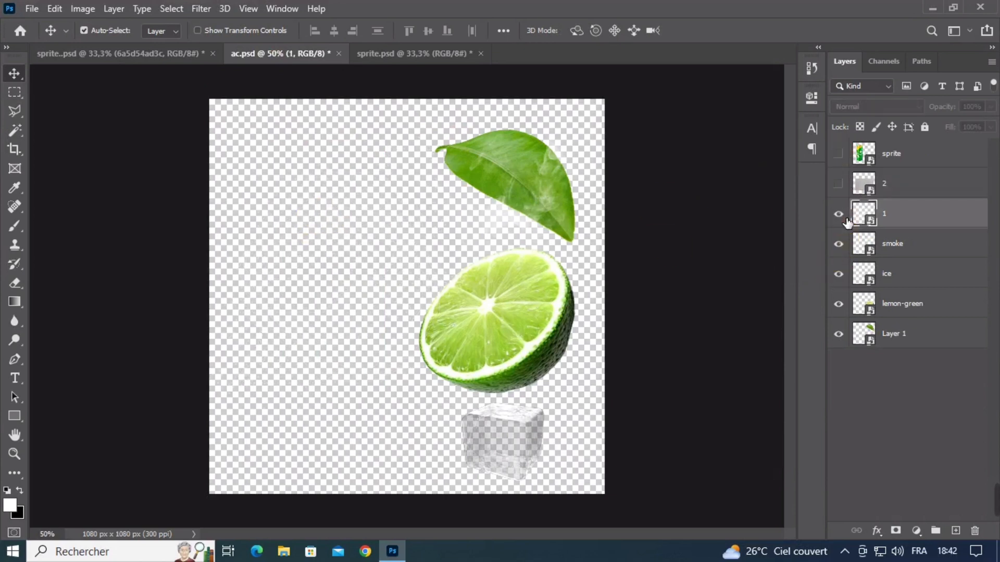
{"action": "left_click", "coordinate": [836, 224]}
{"action": "left_click", "coordinate": [437, 55]}
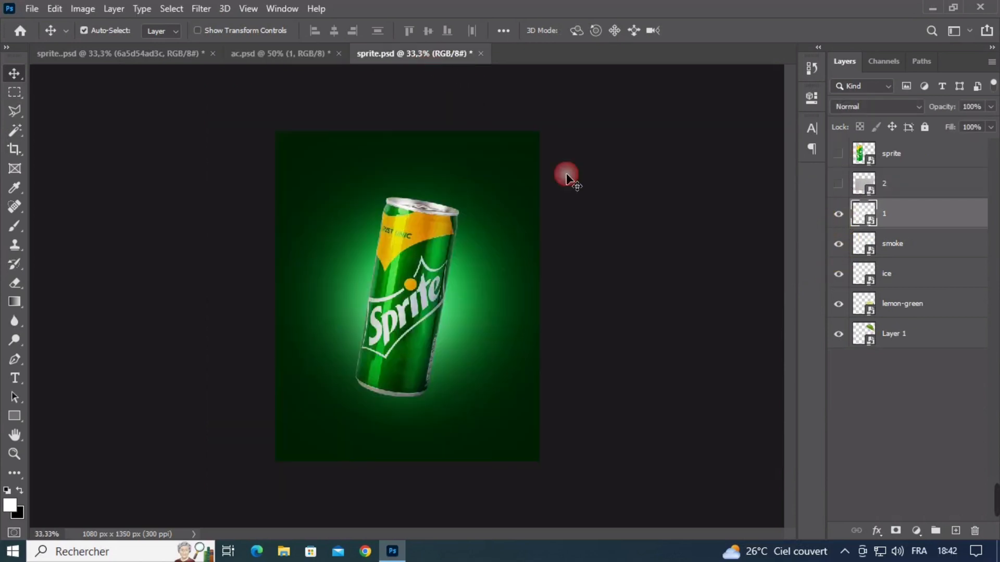
{"action": "left_click_drag", "start_coordinate": [852, 283], "coordinate": [854, 276]}
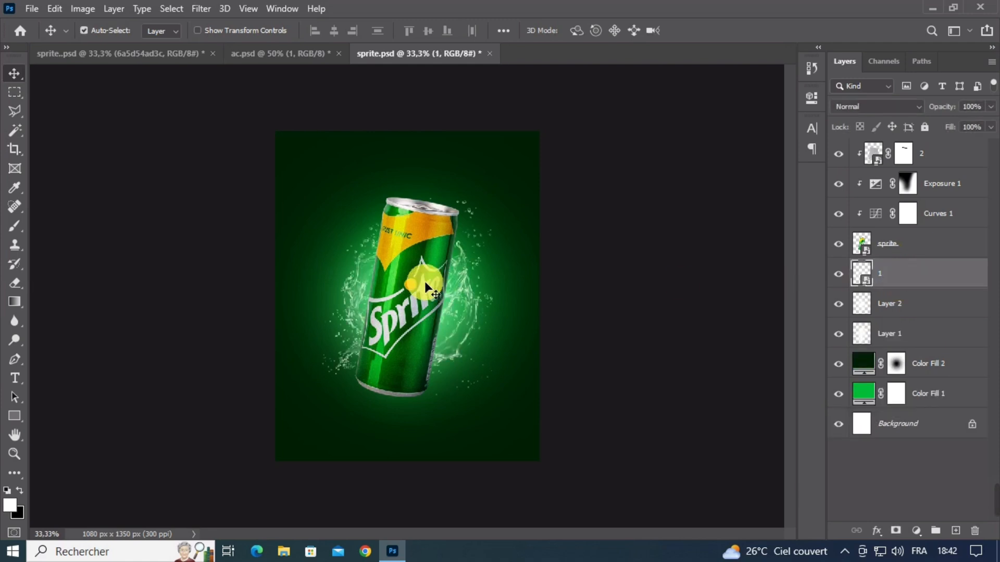
Step: Rotate and reposition the water splash so it wraps around both sides of the tilted can
{"action": "scroll", "coordinate": [439, 289], "scroll_direction": "up", "scroll_amount": 3}
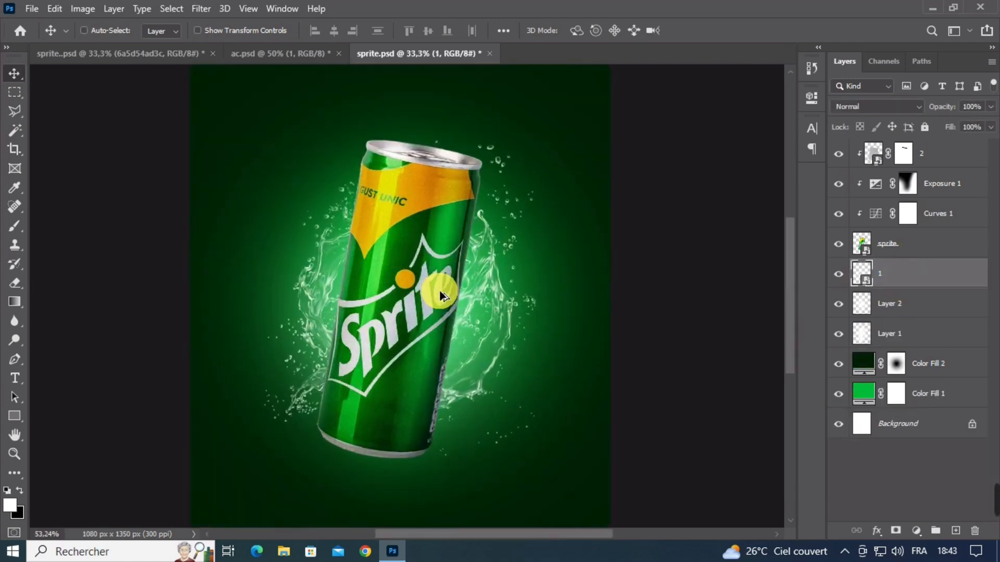
{"action": "key", "text": "ctrl+t"}
{"action": "left_click_drag", "start_coordinate": [571, 284], "coordinate": [489, 302]}
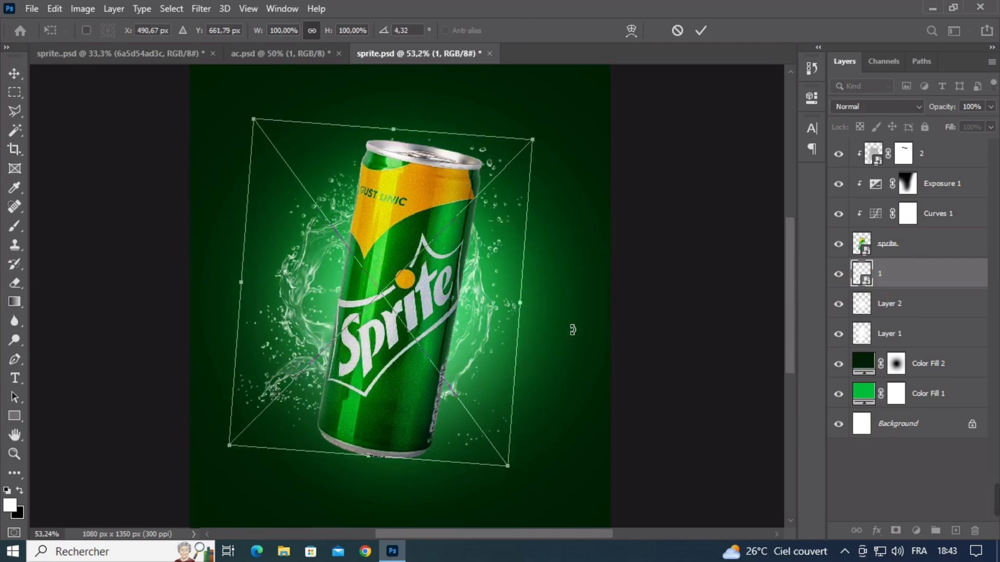
{"action": "left_click_drag", "start_coordinate": [571, 330], "coordinate": [497, 305]}
{"action": "left_click_drag", "start_coordinate": [489, 307], "coordinate": [518, 314]}
{"action": "left_click_drag", "start_coordinate": [589, 334], "coordinate": [547, 271]}
{"action": "left_click_drag", "start_coordinate": [501, 314], "coordinate": [474, 312]}
{"action": "left_click_drag", "start_coordinate": [552, 291], "coordinate": [576, 305]}
{"action": "key", "text": "Return"}
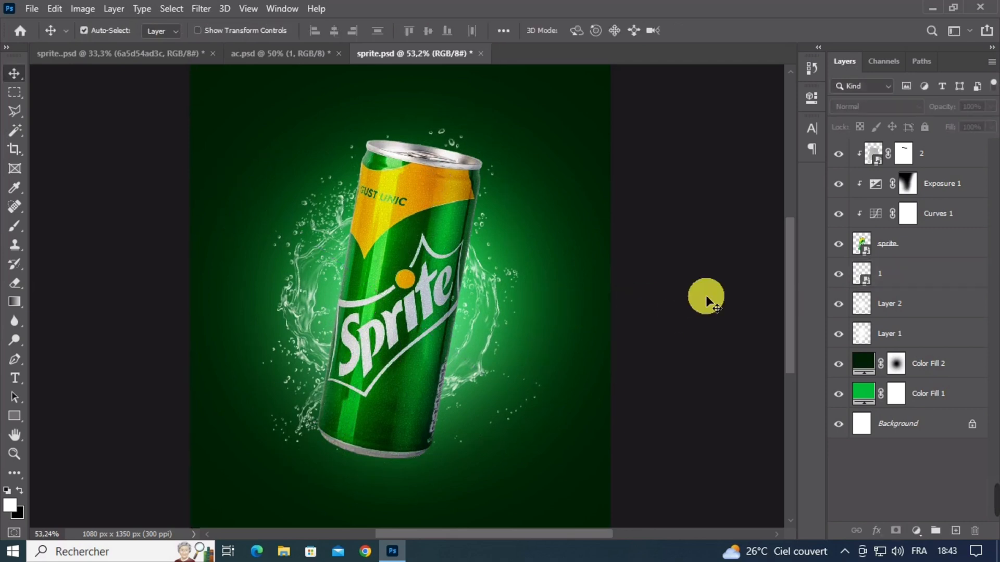
Step: Paste the "lemon-green" lime half as the top layer of the poster and flip it horizontally
{"action": "key", "text": "ctrl+minus"}
{"action": "key", "text": "ctrl+minus"}
{"action": "key", "text": "ctrl+plus"}
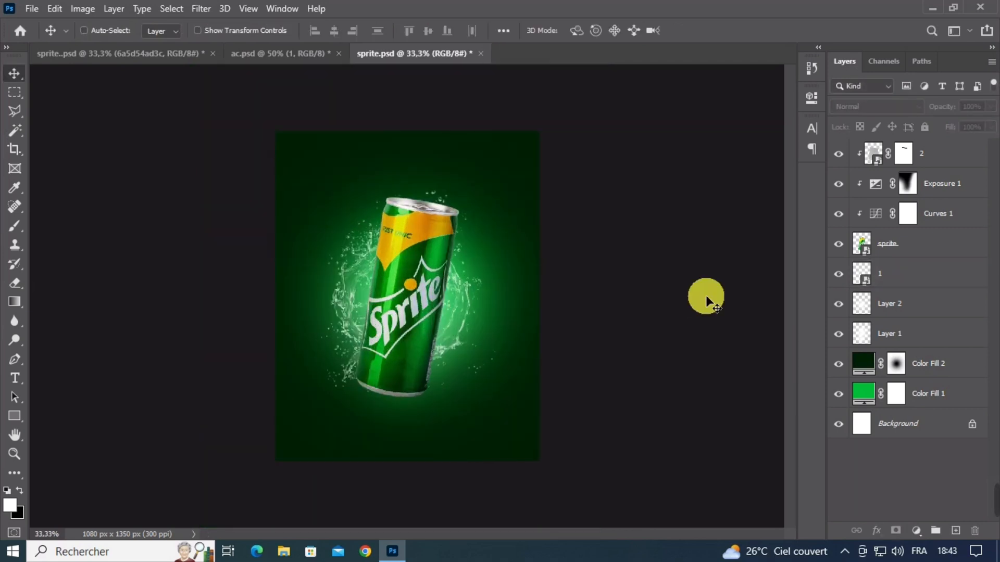
{"action": "key", "text": "ctrl+v"}
{"action": "key", "text": "ctrl+t"}
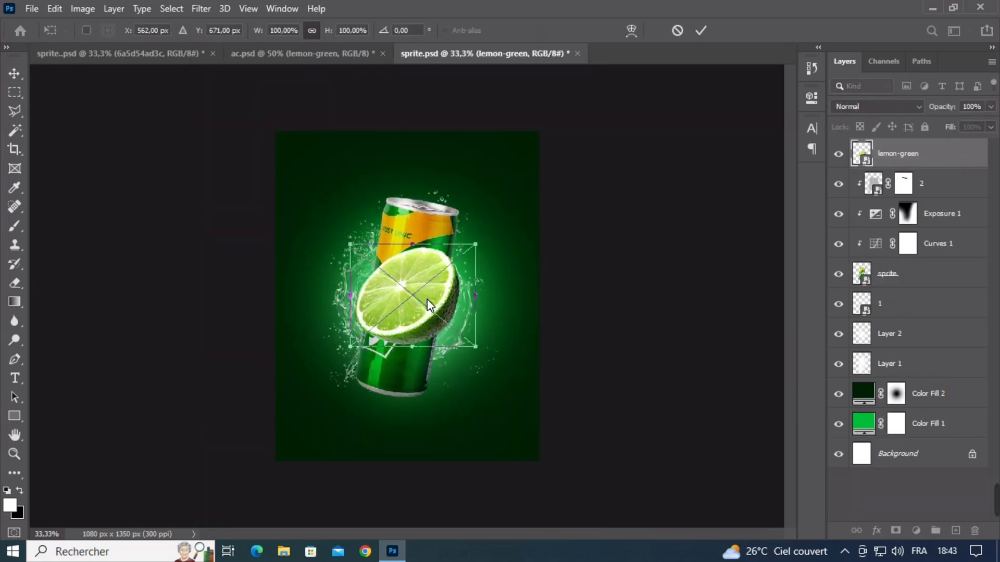
{"action": "right_click", "coordinate": [427, 298]}
{"action": "left_click", "coordinate": [470, 277]}
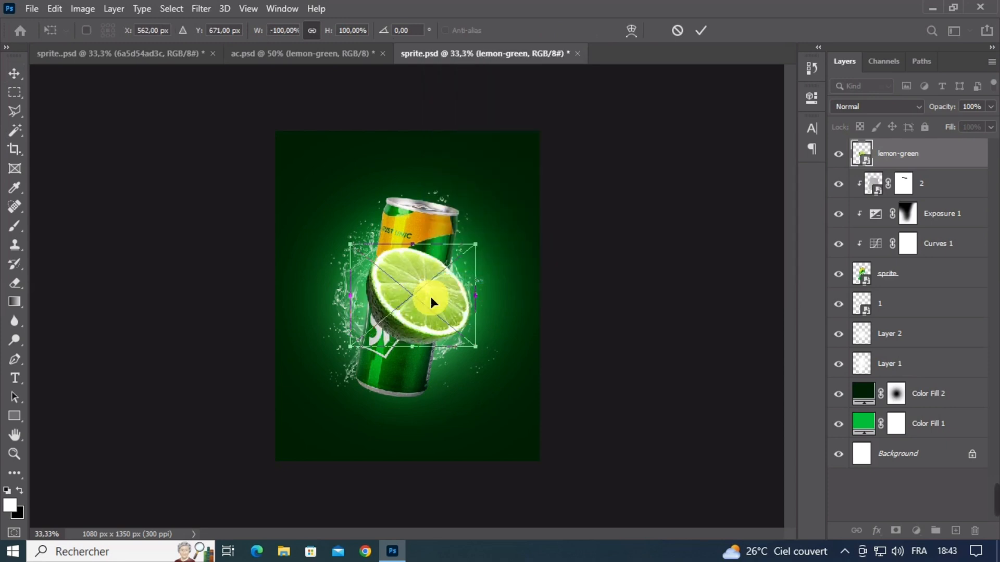
Step: Scale the lime down to about half size, rotate it, and place it over the can's upper right edge
{"action": "key", "text": "ctrl+plus"}
{"action": "left_click_drag", "start_coordinate": [430, 296], "coordinate": [493, 241]}
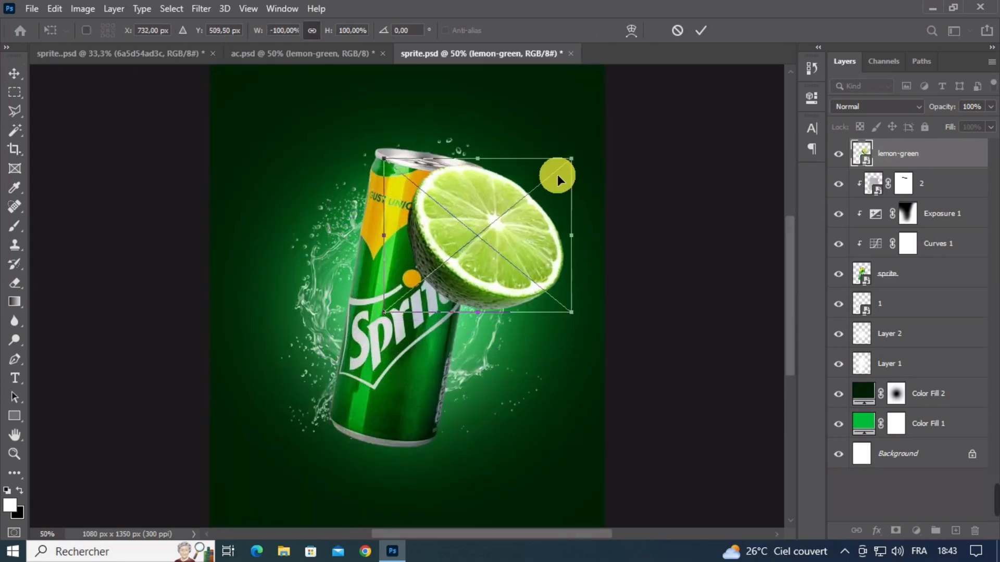
{"action": "left_click_drag", "start_coordinate": [574, 162], "coordinate": [508, 266]}
{"action": "left_click_drag", "start_coordinate": [429, 291], "coordinate": [472, 236]}
{"action": "left_click_drag", "start_coordinate": [547, 280], "coordinate": [476, 254]}
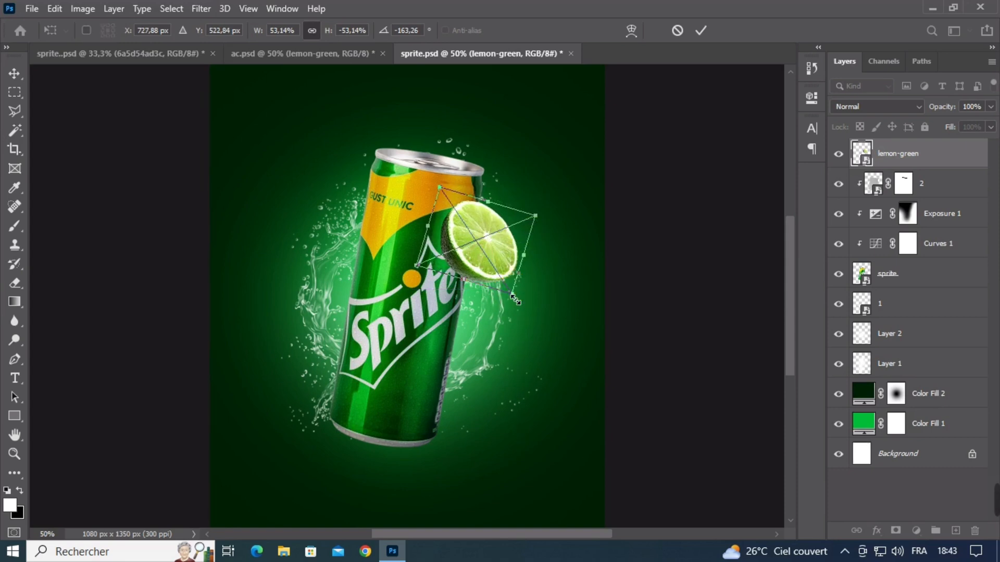
{"action": "left_click", "coordinate": [631, 323]}
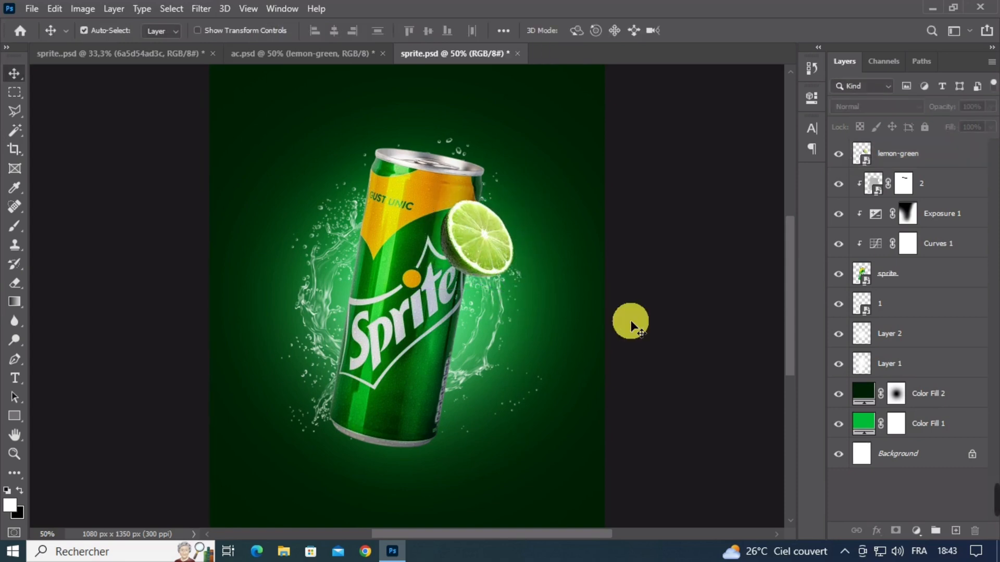
Step: Hide the lime layer in ac.psd and copy the green leaf into sprite.psd as the top layer
{"action": "key", "text": "ctrl+minus"}
{"action": "key", "text": "ctrl+plus"}
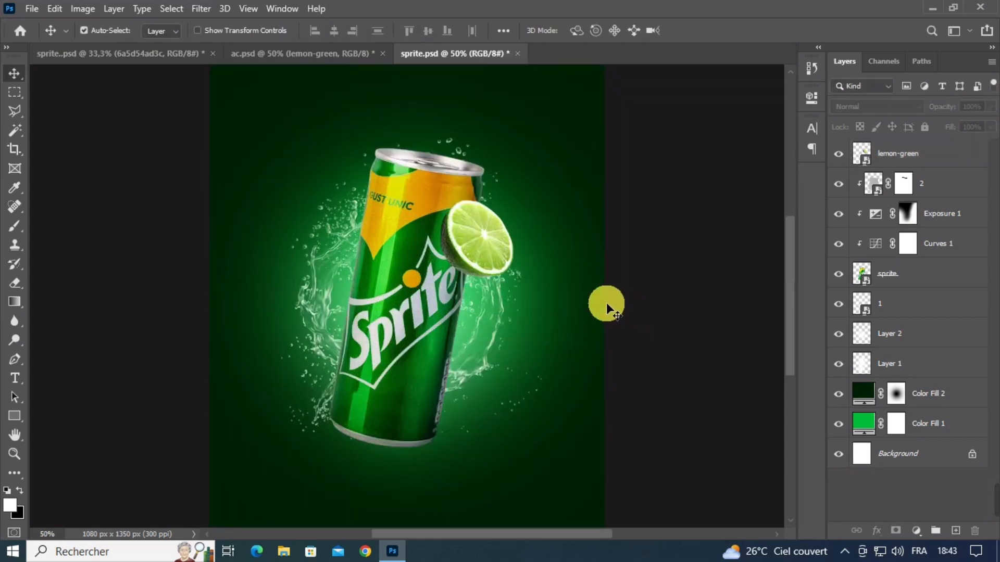
{"action": "left_click", "coordinate": [277, 63]}
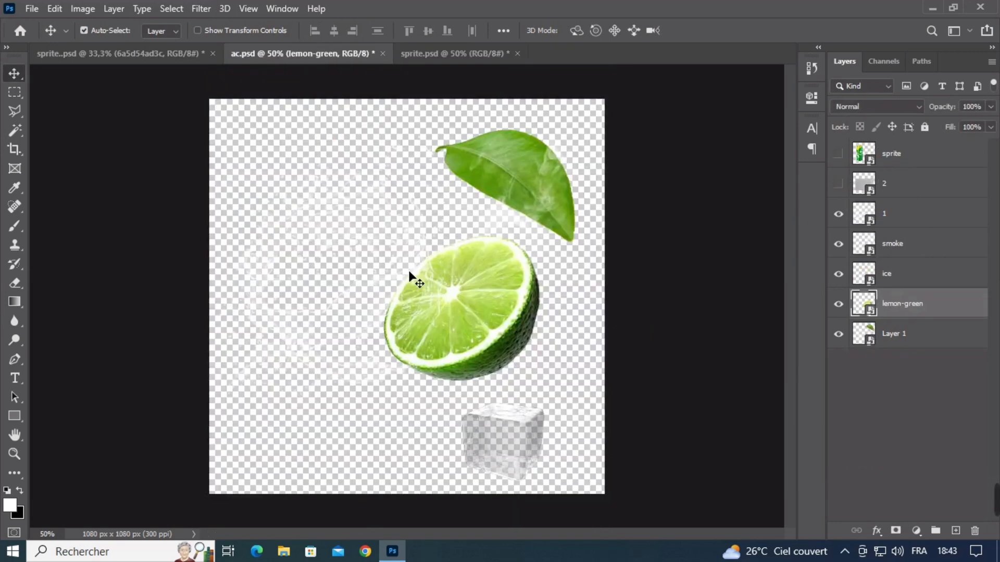
{"action": "left_click", "coordinate": [838, 302]}
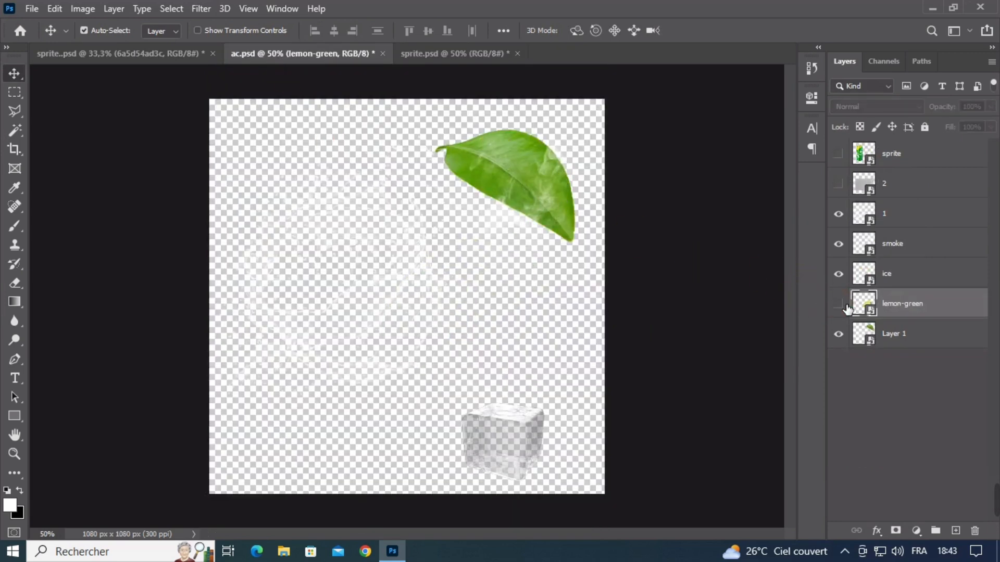
{"action": "left_click", "coordinate": [485, 146]}
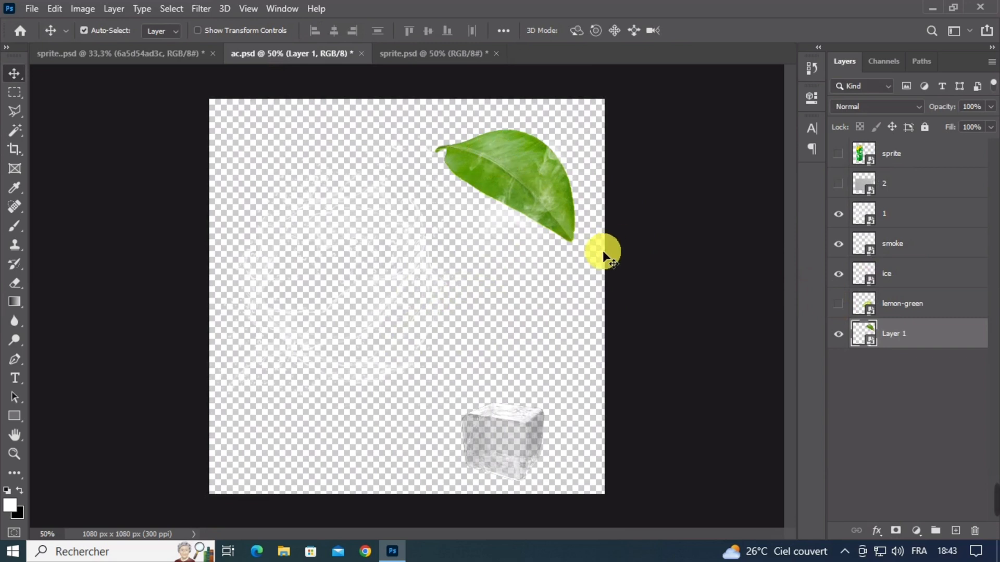
{"action": "left_click_drag", "start_coordinate": [497, 123], "coordinate": [461, 233]}
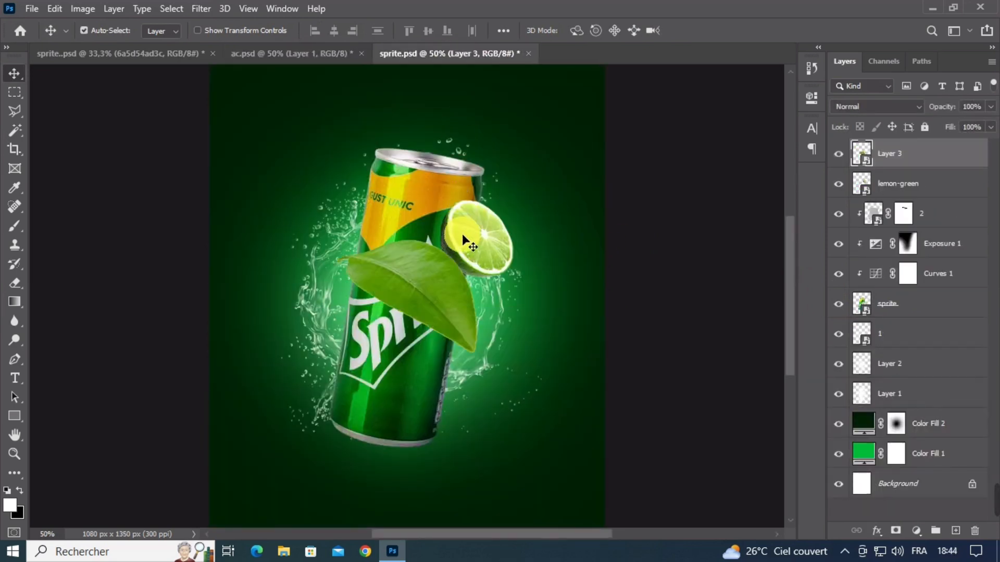
Step: Flip the leaf horizontally, scale it to about 50%, rotate it, and place it at the can's lower left edge
{"action": "right_click", "coordinate": [443, 273]}
{"action": "left_click", "coordinate": [483, 503]}
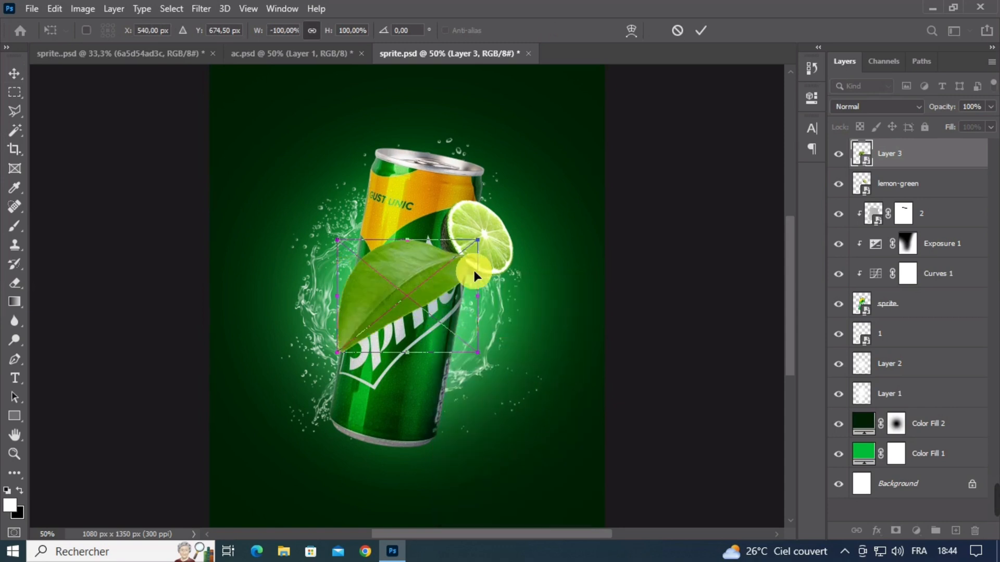
{"action": "left_click_drag", "start_coordinate": [480, 253], "coordinate": [345, 398]}
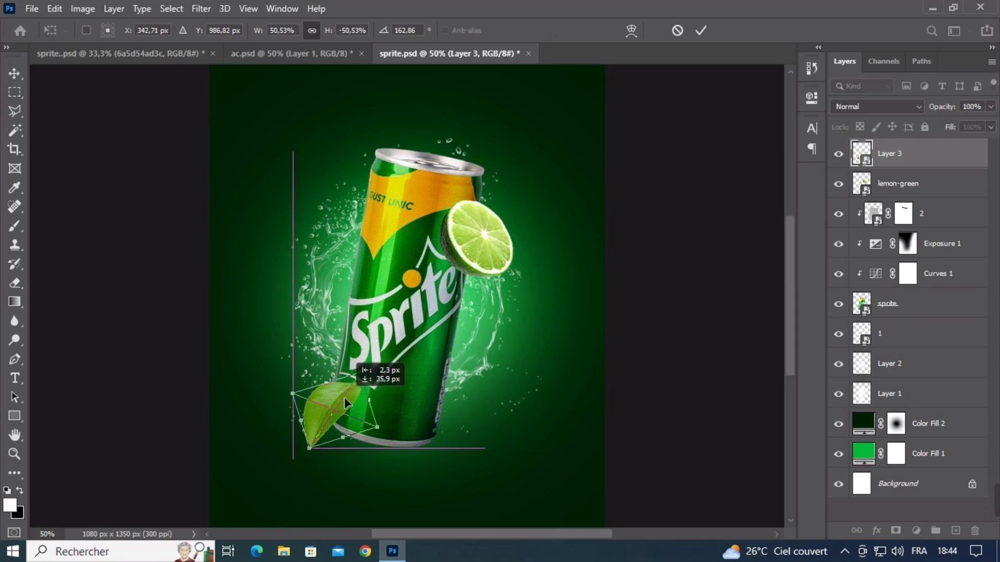
{"action": "key", "text": "Return"}
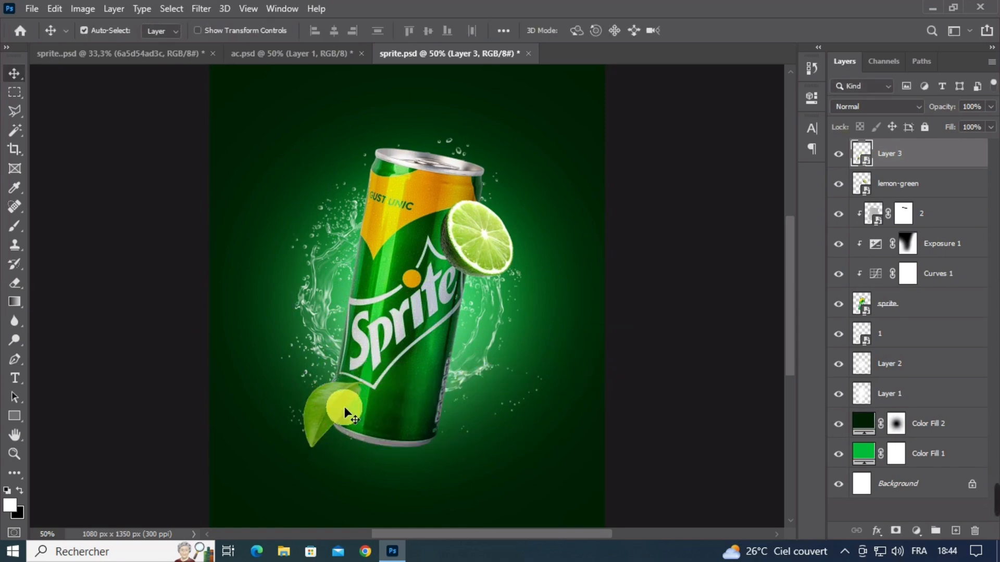
{"action": "left_click_drag", "start_coordinate": [343, 392], "coordinate": [343, 391]}
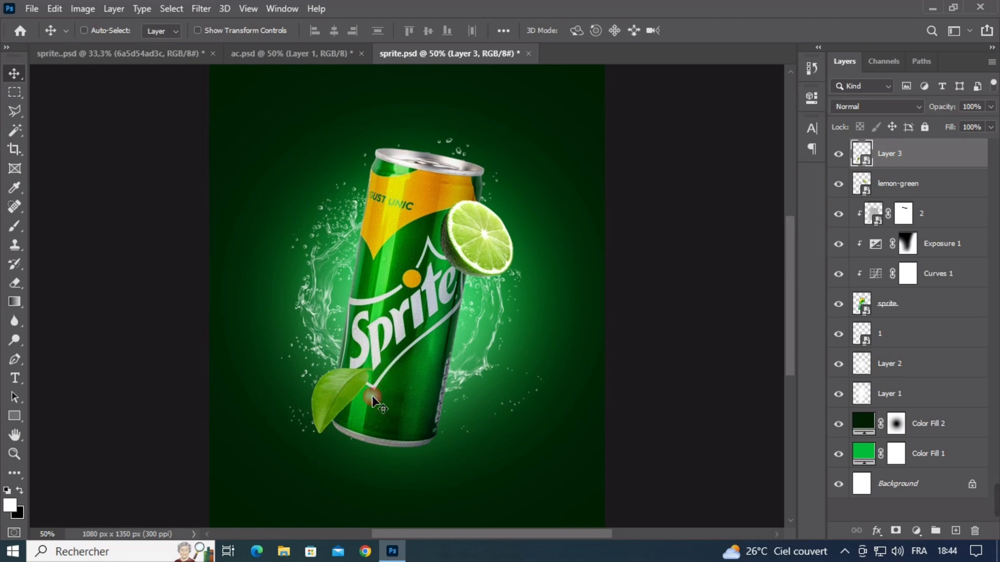
{"action": "key", "text": "ctrl+minus"}
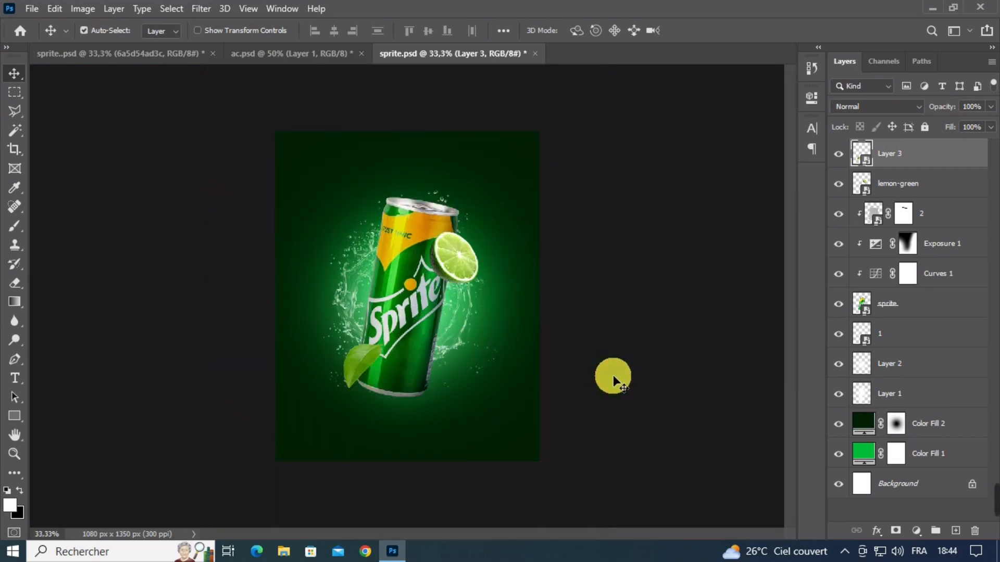
Step: Add a new empty layer between layer 2 and the lemon-green layer
{"action": "key", "text": "ctrl+plus"}
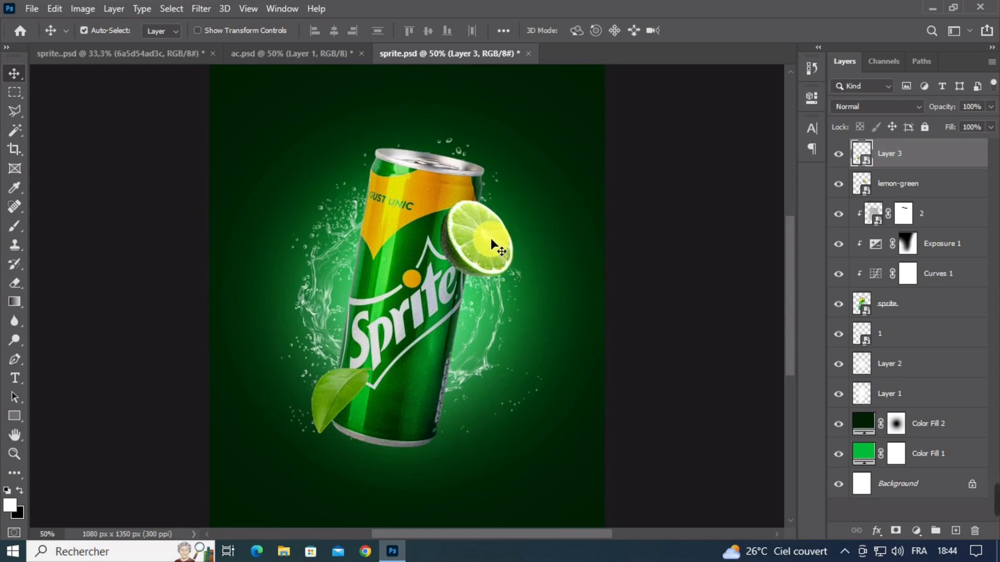
{"action": "left_click", "coordinate": [426, 268]}
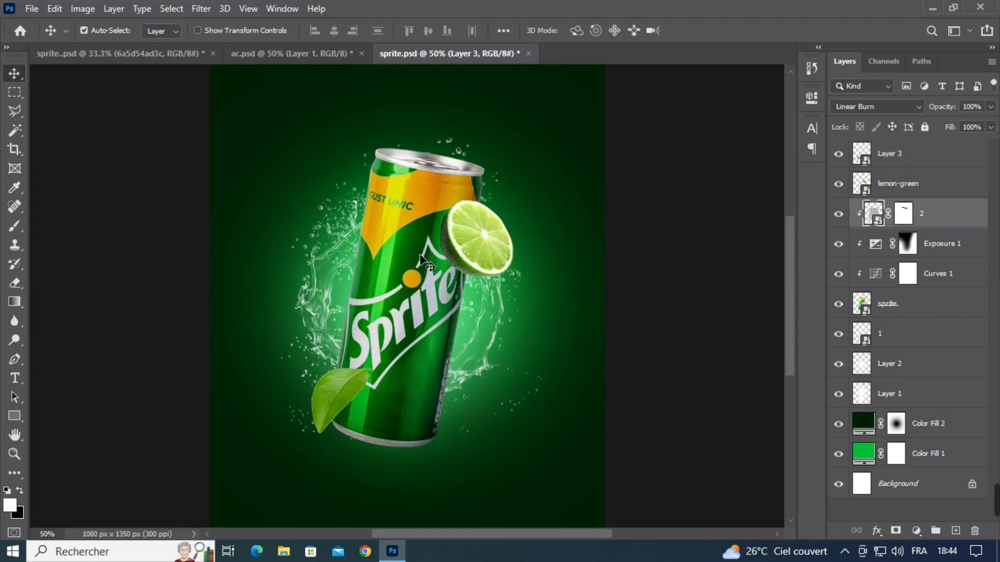
{"action": "left_click", "coordinate": [891, 185]}
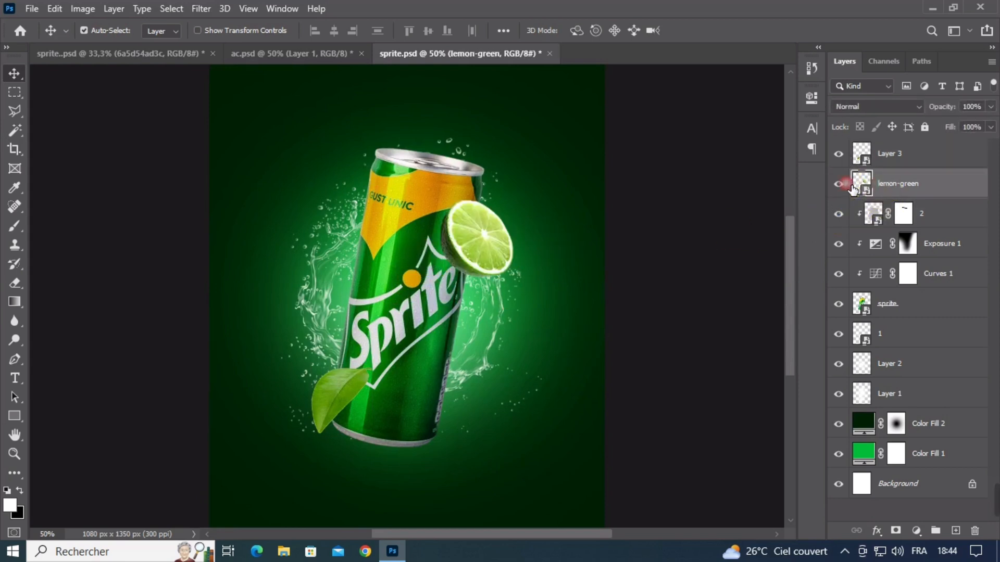
{"action": "left_click", "coordinate": [933, 213]}
{"action": "left_click", "coordinate": [955, 529]}
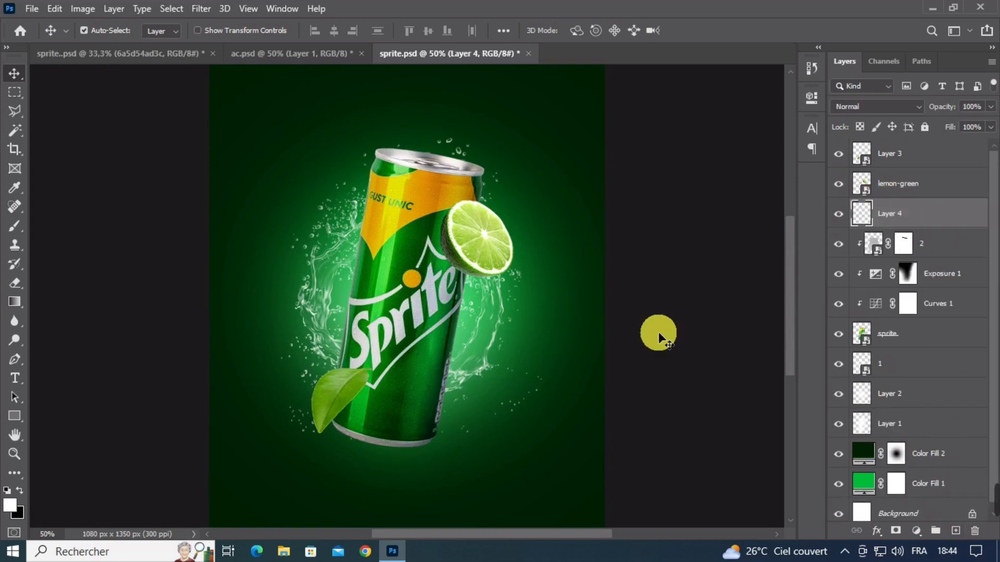
Step: Paint a soft black shadow spot on the can beside the lime with a brush of about 242 px
{"action": "left_click", "coordinate": [24, 235]}
{"action": "left_click_drag", "start_coordinate": [399, 228], "coordinate": [437, 236]}
{"action": "left_click", "coordinate": [416, 242]}
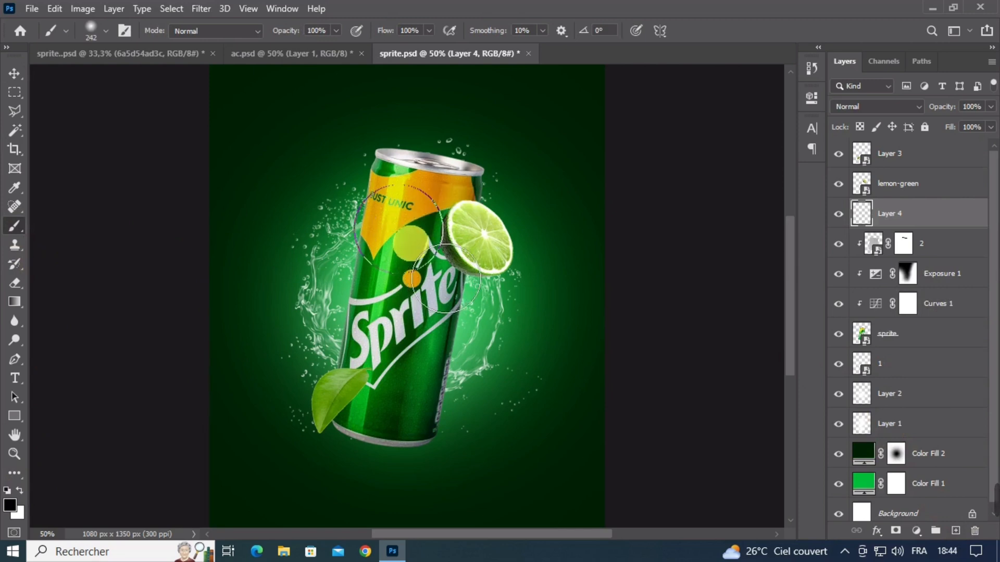
Step: Clip the painted shadow layer to the can and move the shadow beneath the lime
{"action": "left_click", "coordinate": [15, 73]}
{"action": "mouse_move", "coordinate": [908, 211]}
{"action": "left_mouse_down"}
{"action": "mouse_move", "coordinate": [897, 221]}
{"action": "mouse_move", "coordinate": [919, 319]}
{"action": "mouse_move", "coordinate": [899, 228]}
{"action": "mouse_move", "coordinate": [915, 216]}
{"action": "left_mouse_up"}
{"action": "right_click", "coordinate": [915, 216]}
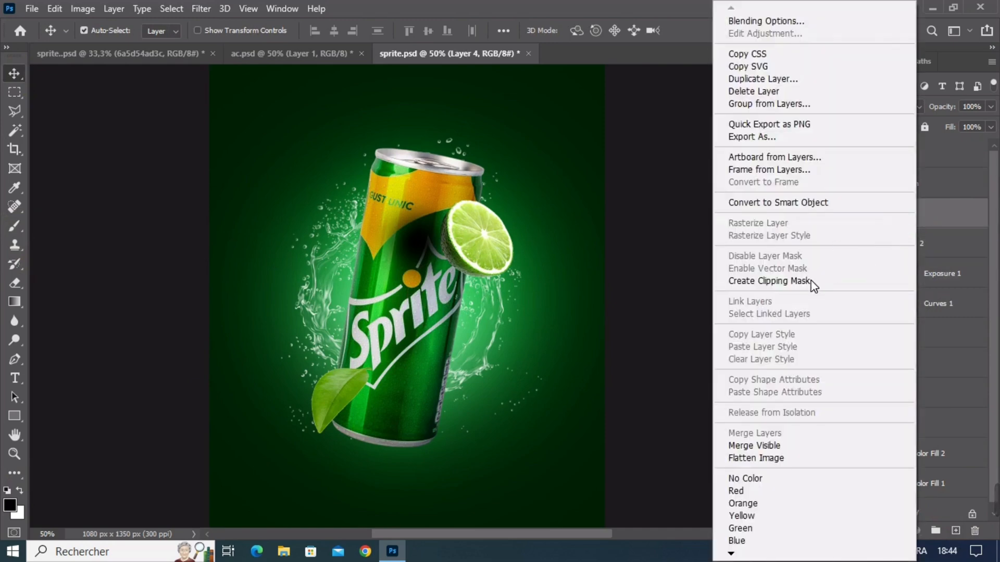
{"action": "left_click", "coordinate": [764, 281]}
{"action": "left_click_drag", "start_coordinate": [433, 238], "coordinate": [469, 266]}
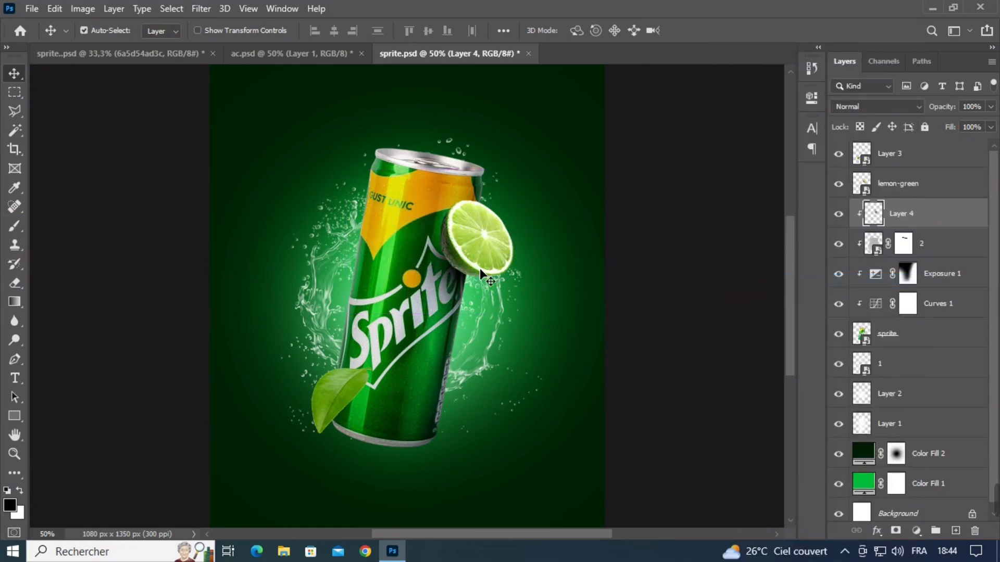
Step: Stretch the lime's shadow vertically to about 124% of its height, keeping its width at 100%
{"action": "key", "text": "ctrl+t"}
{"action": "left_click_drag", "start_coordinate": [466, 194], "coordinate": [465, 167]}
{"action": "left_click_drag", "start_coordinate": [464, 343], "coordinate": [471, 356]}
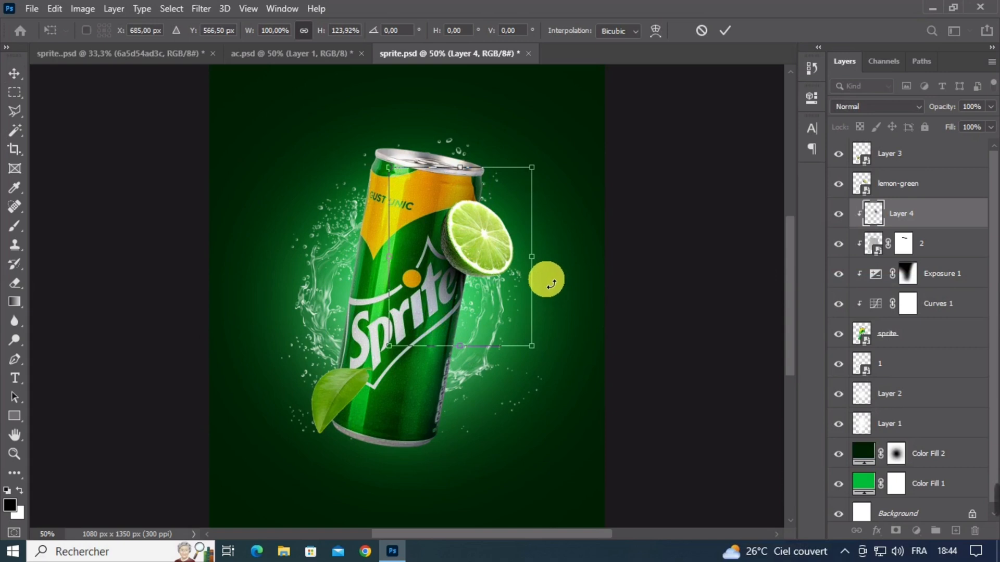
{"action": "key", "text": "Return"}
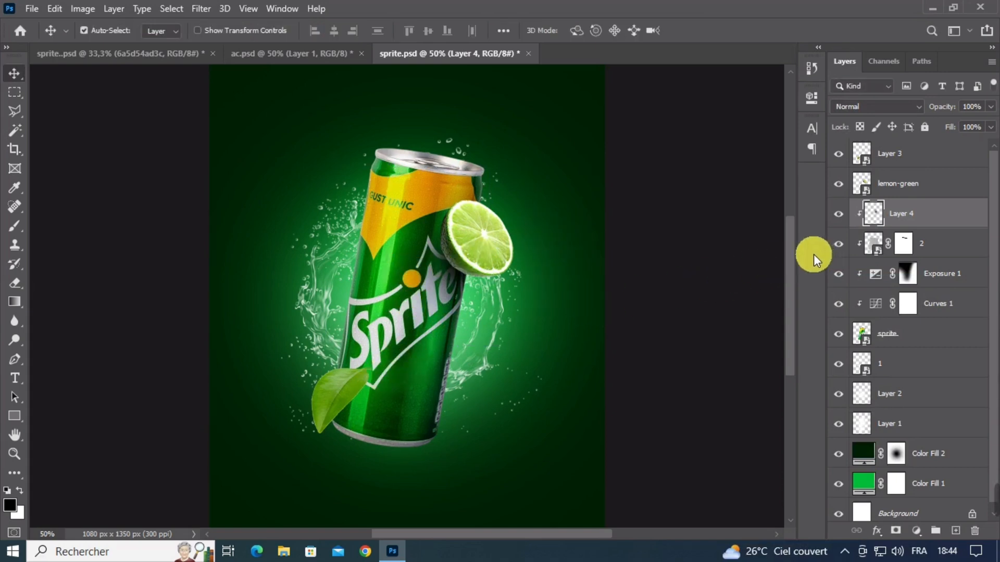
Step: Duplicate the lime's shadow, move the copy to the leaf and clip it to the can
{"action": "key", "text": "ctrl+j"}
{"action": "left_click_drag", "start_coordinate": [422, 297], "coordinate": [349, 397]}
{"action": "right_click", "coordinate": [954, 220]}
{"action": "left_click", "coordinate": [796, 284]}
Step: Rotate the copied shadow about -18.5°, reshape it and place it beneath the leaf
{"action": "key", "text": "ctrl+t"}
{"action": "left_click_drag", "start_coordinate": [445, 409], "coordinate": [444, 380]}
{"action": "mouse_move", "coordinate": [380, 415]}
{"action": "left_mouse_down"}
{"action": "mouse_move", "coordinate": [362, 425]}
{"action": "mouse_move", "coordinate": [362, 411]}
{"action": "left_mouse_up"}
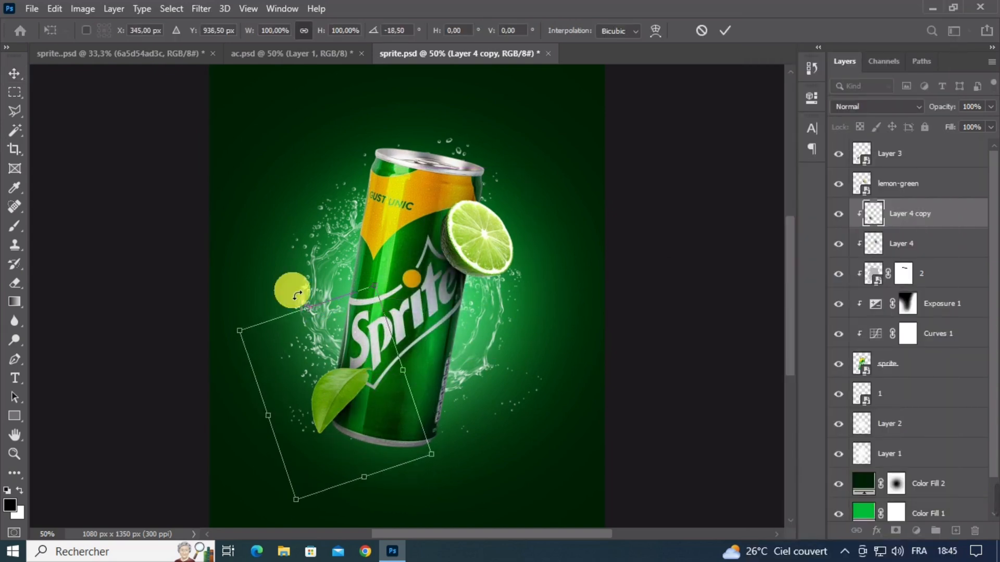
{"action": "left_click_drag", "start_coordinate": [308, 311], "coordinate": [320, 349]}
{"action": "left_click_drag", "start_coordinate": [364, 411], "coordinate": [364, 396]}
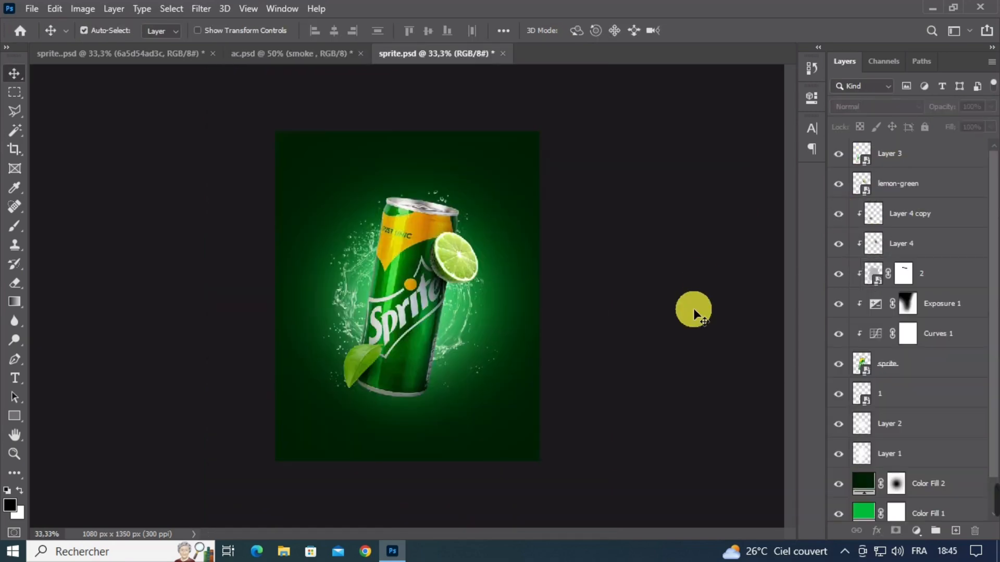
Step: Scale down and rotate the smoke from ac.psd, placing it over the upper part of the can in sprite.psd
{"action": "left_click_drag", "start_coordinate": [692, 308], "coordinate": [492, 254]}
{"action": "key", "text": "ctrl+t"}
{"action": "left_click_drag", "start_coordinate": [582, 225], "coordinate": [464, 393]}
{"action": "left_click_drag", "start_coordinate": [464, 322], "coordinate": [407, 304]}
{"action": "left_click_drag", "start_coordinate": [478, 364], "coordinate": [442, 317]}
{"action": "left_click_drag", "start_coordinate": [396, 234], "coordinate": [388, 217]}
{"action": "key", "text": "Return"}
Step: Move the smoke layer directly below lemon-green, fine-tune its transform and set its opacity to 50%
{"action": "left_click_drag", "start_coordinate": [910, 154], "coordinate": [911, 227]}
{"action": "key", "text": "ctrl+t"}
{"action": "left_click_drag", "start_coordinate": [468, 321], "coordinate": [486, 343]}
{"action": "key", "text": "Return"}
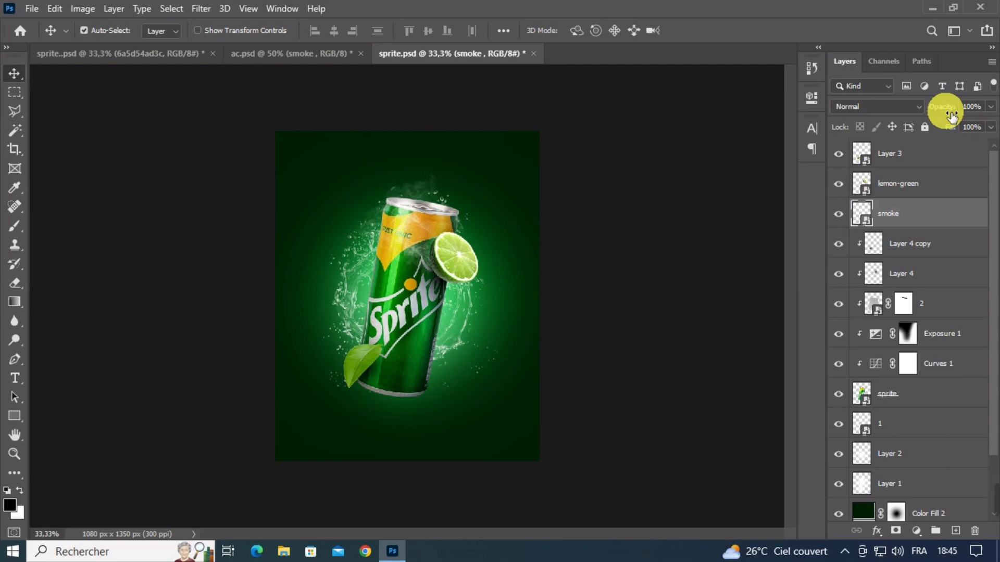
{"action": "key", "text": "5"}
Step: Duplicate the smoke and transform the copy to sit over the can's lower part
{"action": "left_click_drag", "start_coordinate": [396, 191], "coordinate": [393, 417], "text": "alt"}
{"action": "key", "text": "ctrl+t"}
{"action": "left_click_drag", "start_coordinate": [394, 417], "coordinate": [402, 347]}
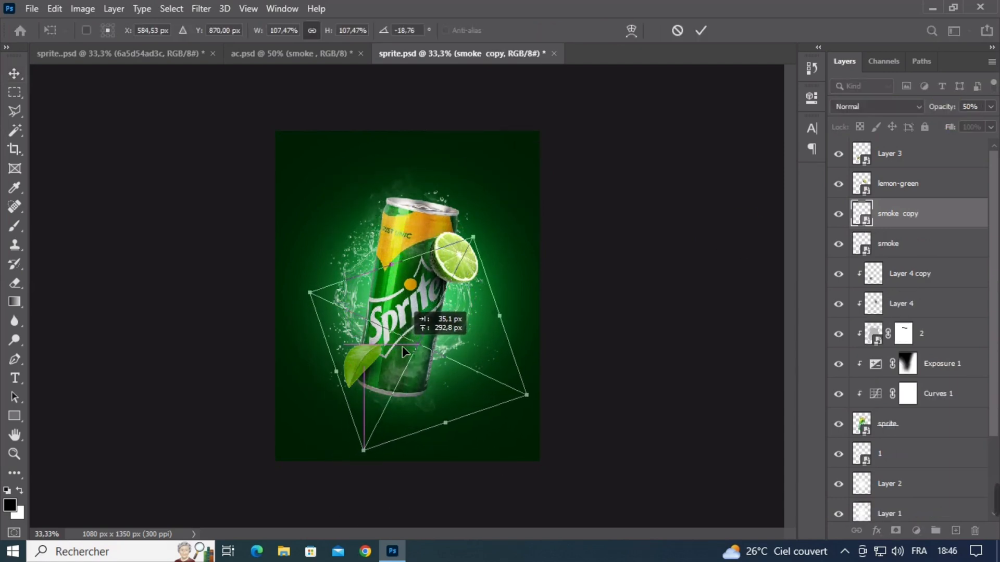
{"action": "key", "text": "Return"}
Step: Lock layer 2 and repaint the Exposure 1 mask in white around the can's lower right with a very large soft brush
{"action": "left_click", "coordinate": [847, 330]}
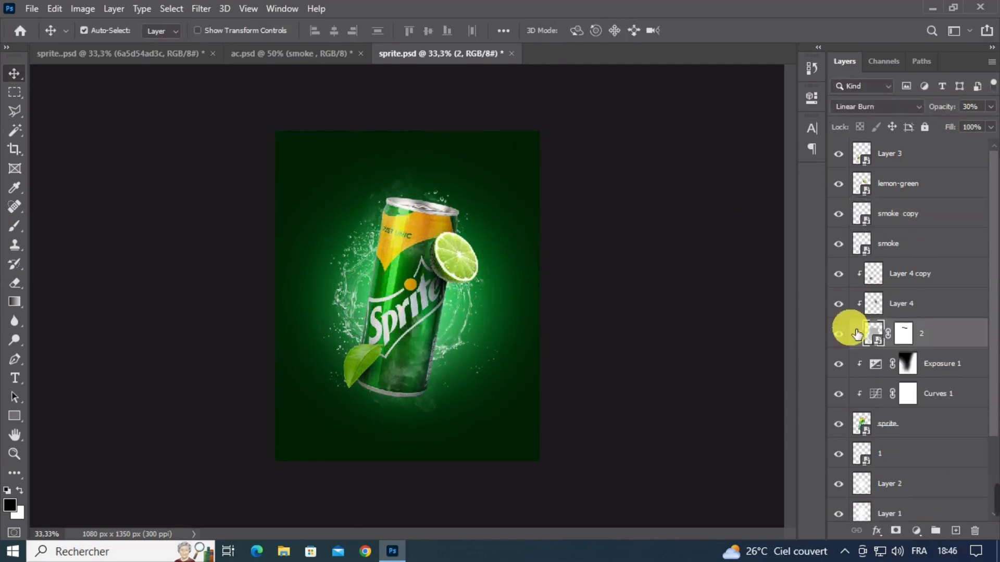
{"action": "left_click", "coordinate": [848, 361]}
{"action": "left_click", "coordinate": [13, 227]}
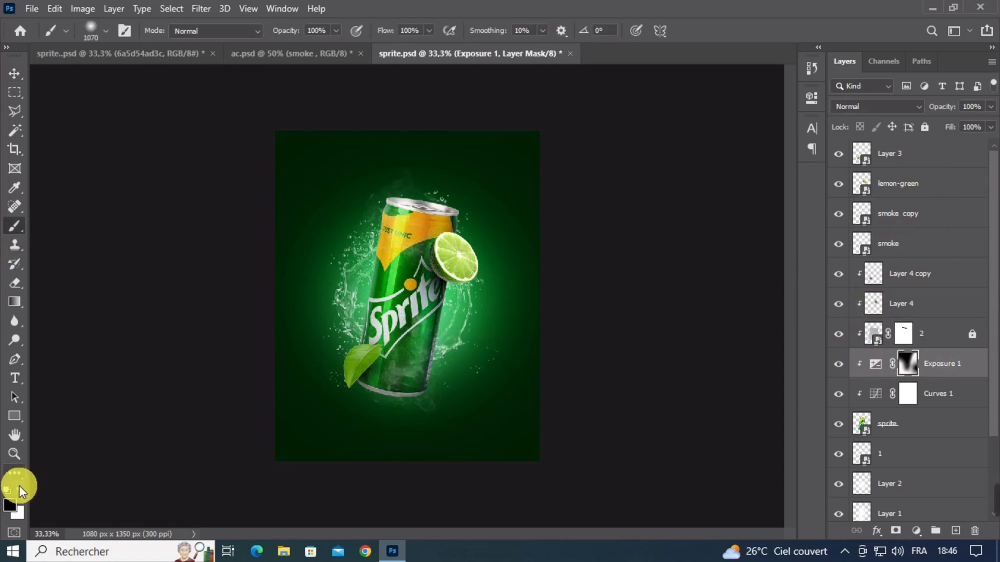
{"action": "left_click", "coordinate": [18, 488]}
{"action": "left_click", "coordinate": [522, 364]}
{"action": "key", "text": "ctrl+z"}
{"action": "left_click", "coordinate": [463, 456]}
{"action": "scroll", "coordinate": [463, 456], "scroll_direction": "down", "scroll_amount": 4}
{"action": "left_click_drag", "start_coordinate": [437, 406], "coordinate": [515, 428], "text": "alt"}
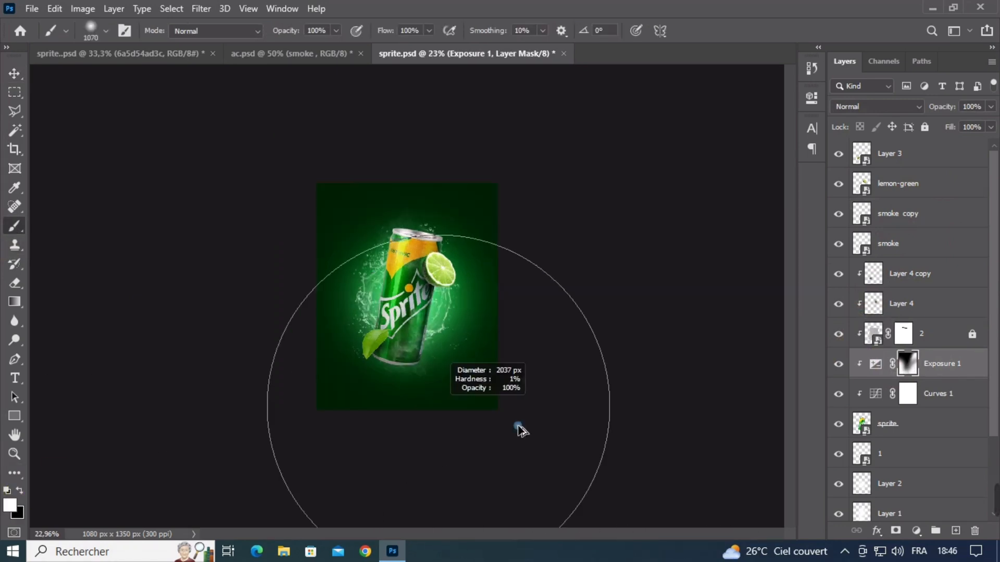
{"action": "scroll", "coordinate": [449, 309], "scroll_direction": "up", "scroll_amount": 5}
{"action": "left_click_drag", "start_coordinate": [448, 309], "coordinate": [268, 311], "text": "alt"}
Step: Lock the smoke, smoke copy, lemon-green and leaf layers
{"action": "left_click", "coordinate": [12, 73]}
{"action": "left_click", "coordinate": [899, 244]}
{"action": "left_click", "coordinate": [898, 159], "text": "shift"}
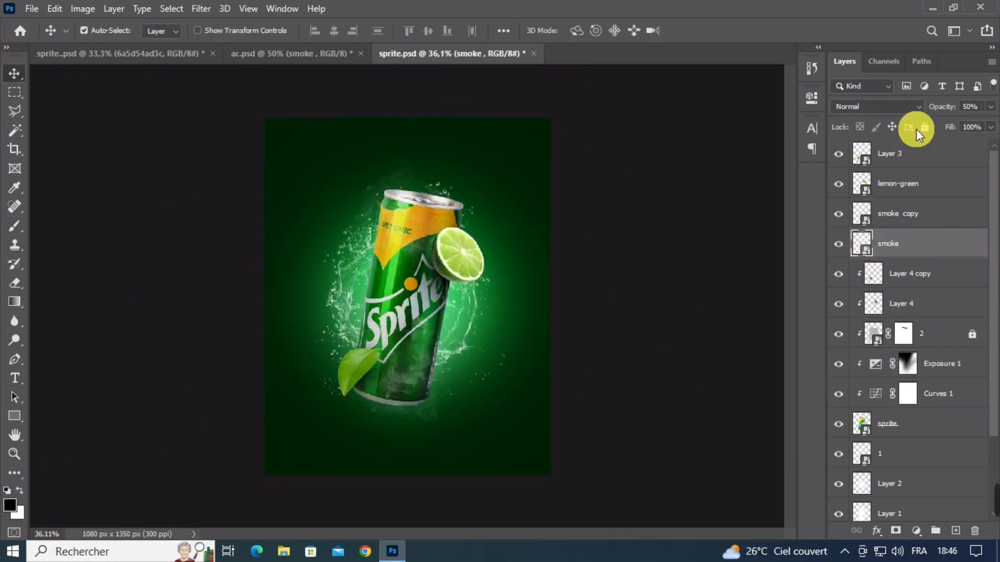
{"action": "left_click", "coordinate": [922, 128]}
Step: Add an Exposure adjustment clipped directly above the can layer and raise its values to brighten the can
{"action": "left_click", "coordinate": [839, 394]}
{"action": "left_click", "coordinate": [838, 393]}
{"action": "left_click", "coordinate": [888, 424]}
{"action": "left_click", "coordinate": [916, 531]}
{"action": "left_click", "coordinate": [911, 354]}
{"action": "left_click_drag", "start_coordinate": [688, 177], "coordinate": [696, 177]}
{"action": "left_click_drag", "start_coordinate": [687, 208], "coordinate": [695, 207]}
{"action": "left_click", "coordinate": [778, 90]}
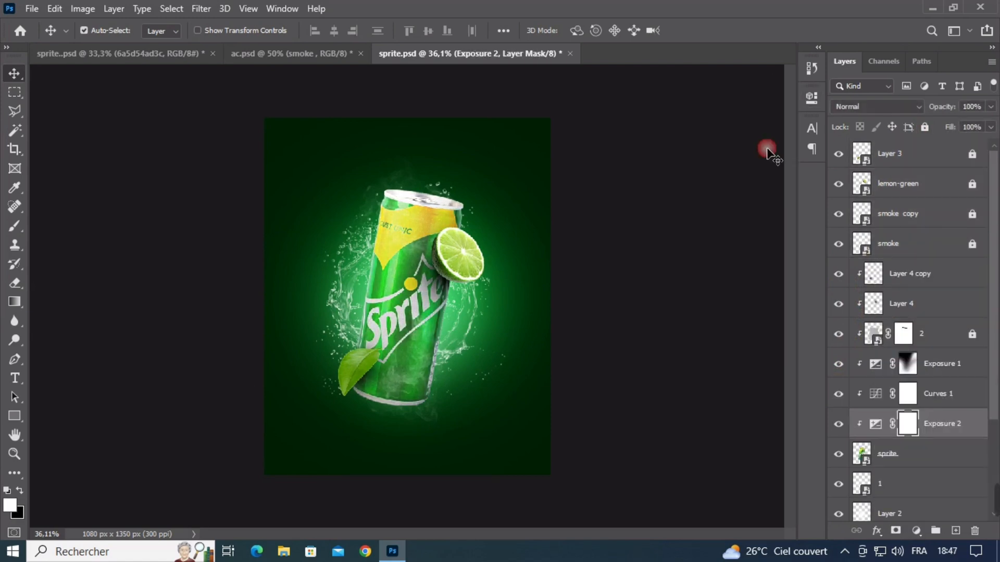
Step: Invert the new exposure mask and paint white along the can's left side to limit the brightening there
{"action": "key", "text": "ctrl+i"}
{"action": "left_click_drag", "start_coordinate": [402, 291], "coordinate": [336, 415]}
{"action": "scroll", "coordinate": [375, 318], "scroll_direction": "down", "scroll_amount": 3}
{"action": "key", "text": "v"}
{"action": "scroll", "coordinate": [375, 318], "scroll_direction": "up", "scroll_amount": 5}
{"action": "left_click", "coordinate": [386, 308]}
{"action": "left_click", "coordinate": [386, 333]}
{"action": "left_click", "coordinate": [915, 530]}
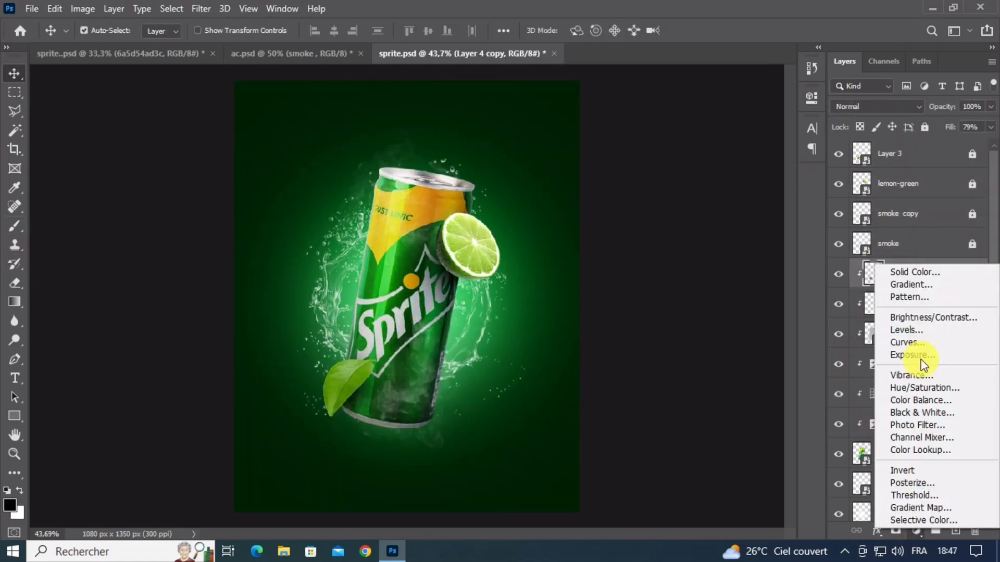
{"action": "left_click", "coordinate": [922, 356]}
{"action": "left_click_drag", "start_coordinate": [683, 179], "coordinate": [678, 177]}
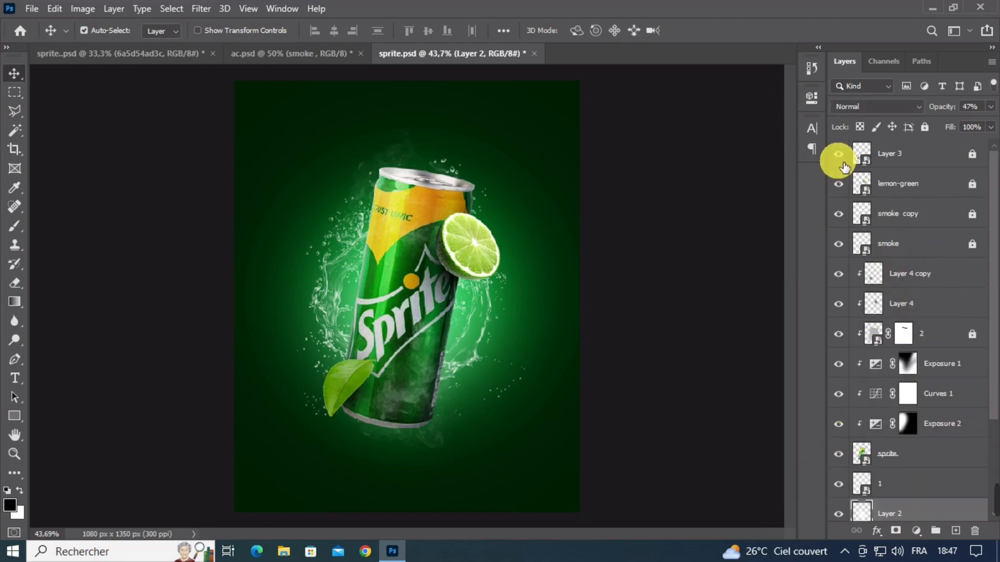
Step: Add an Exposure adjustment clipped to the leaf layer and adjust its exposure settings
{"action": "left_click", "coordinate": [839, 184]}
{"action": "left_click", "coordinate": [839, 184]}
{"action": "left_click", "coordinate": [901, 154]}
{"action": "left_click", "coordinate": [915, 530]}
{"action": "left_click", "coordinate": [921, 355]}
{"action": "mouse_move", "coordinate": [686, 177]}
{"action": "left_mouse_down"}
{"action": "mouse_move", "coordinate": [676, 182]}
{"action": "mouse_move", "coordinate": [683, 205]}
{"action": "left_mouse_up"}
{"action": "left_click", "coordinate": [770, 92]}
Step: Invert the leaf's exposure mask and paint white over parts of the leaf with a soft brush of about 329 px
{"action": "key", "text": "ctrl+i"}
{"action": "key", "text": "b"}
{"action": "scroll", "coordinate": [385, 348], "scroll_direction": "up", "scroll_amount": 4}
{"action": "left_click", "coordinate": [411, 358]}
{"action": "left_click", "coordinate": [298, 402]}
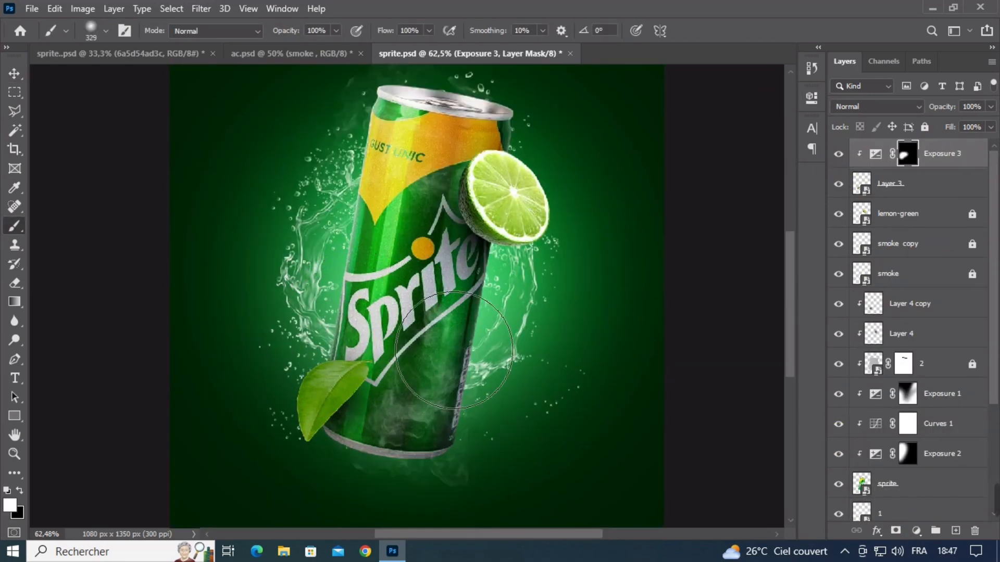
{"action": "left_click", "coordinate": [407, 364]}
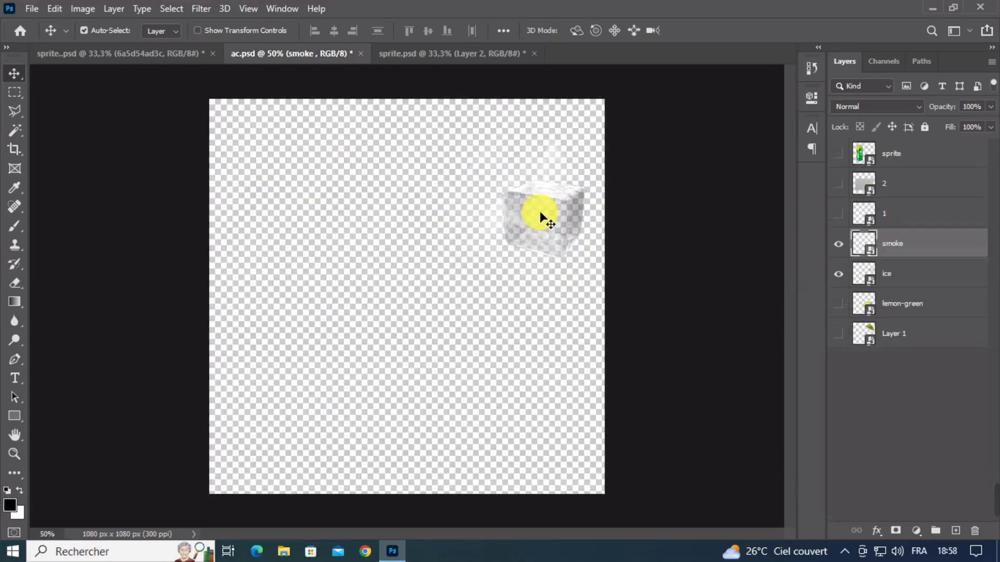
Step: Hide the smoke in ac.psd, copy the ice cube and paste it as the top layer of sprite.psd
{"action": "left_click_drag", "start_coordinate": [540, 213], "coordinate": [452, 235]}
{"action": "left_click", "coordinate": [836, 243]}
{"action": "left_click", "coordinate": [547, 213]}
{"action": "left_click_drag", "start_coordinate": [546, 212], "coordinate": [547, 201]}
{"action": "left_click", "coordinate": [470, 52]}
{"action": "scroll", "coordinate": [885, 188], "scroll_direction": "up", "scroll_amount": 2}
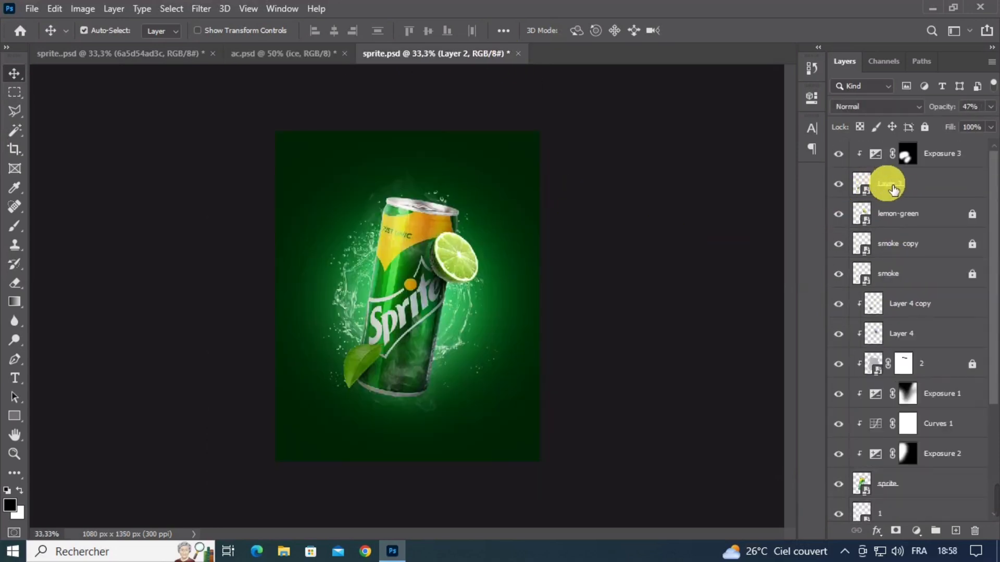
{"action": "left_click", "coordinate": [942, 168]}
{"action": "key", "text": "ctrl+v"}
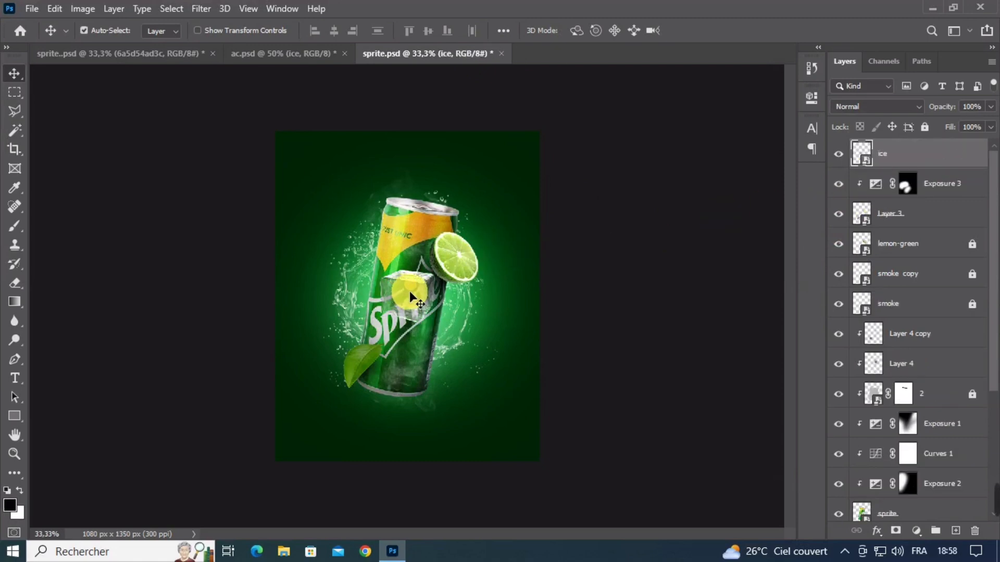
Step: Scale the ice cube to about 5.4%, rotate it 12.63° and place it above the can's upper left
{"action": "key", "text": "ctrl+t"}
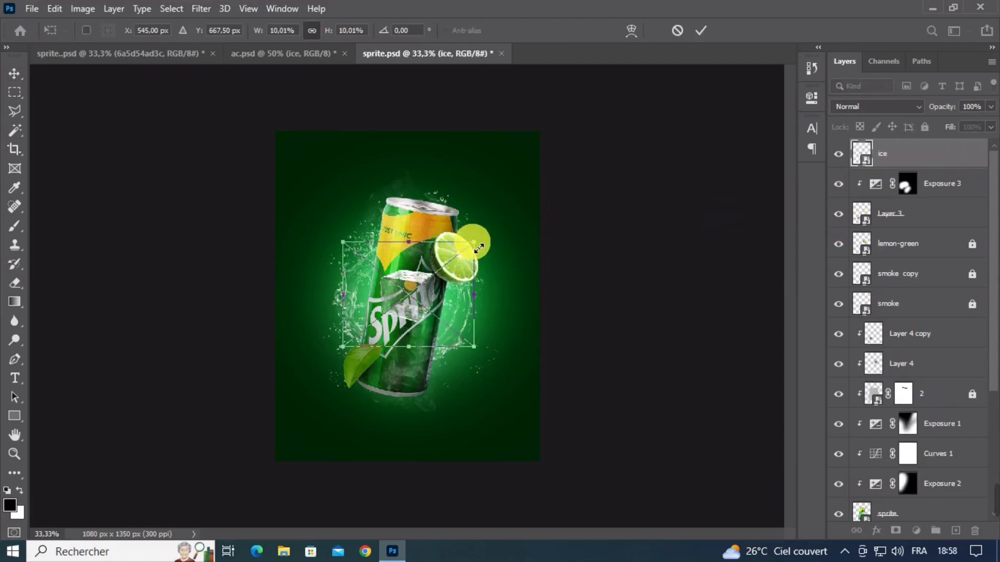
{"action": "left_click_drag", "start_coordinate": [478, 249], "coordinate": [432, 286]}
{"action": "left_click_drag", "start_coordinate": [456, 301], "coordinate": [458, 314]}
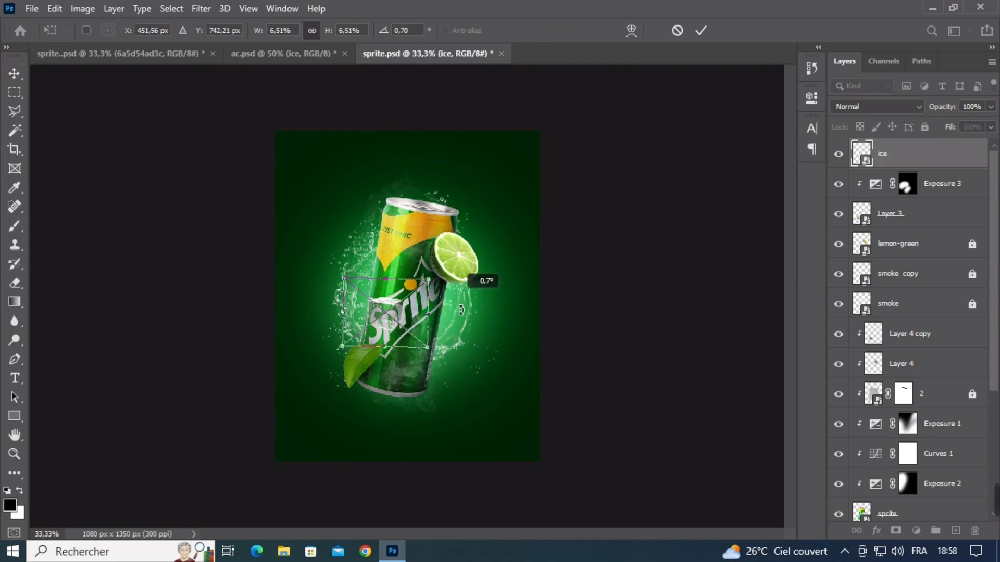
{"action": "left_click_drag", "start_coordinate": [373, 283], "coordinate": [344, 193]}
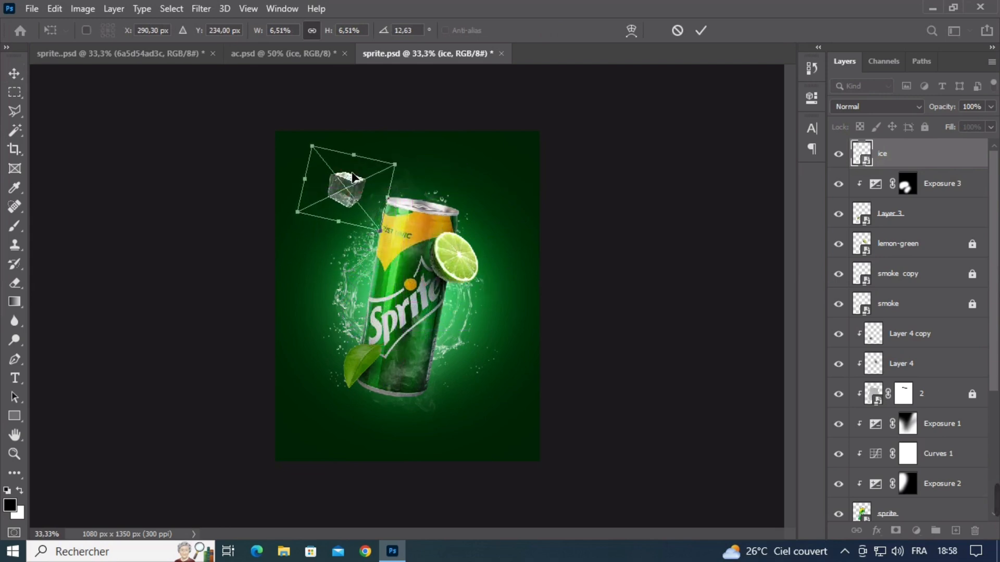
{"action": "left_click_drag", "start_coordinate": [314, 146], "coordinate": [326, 161]}
Step: Duplicate the ice cube, flip the copy horizontally, enlarge it slightly and place it at the can's lower right edge
{"action": "left_click_drag", "start_coordinate": [365, 204], "coordinate": [467, 386]}
{"action": "key", "text": "Return"}
{"action": "key", "text": "ctrl+t"}
{"action": "right_click", "coordinate": [473, 379]}
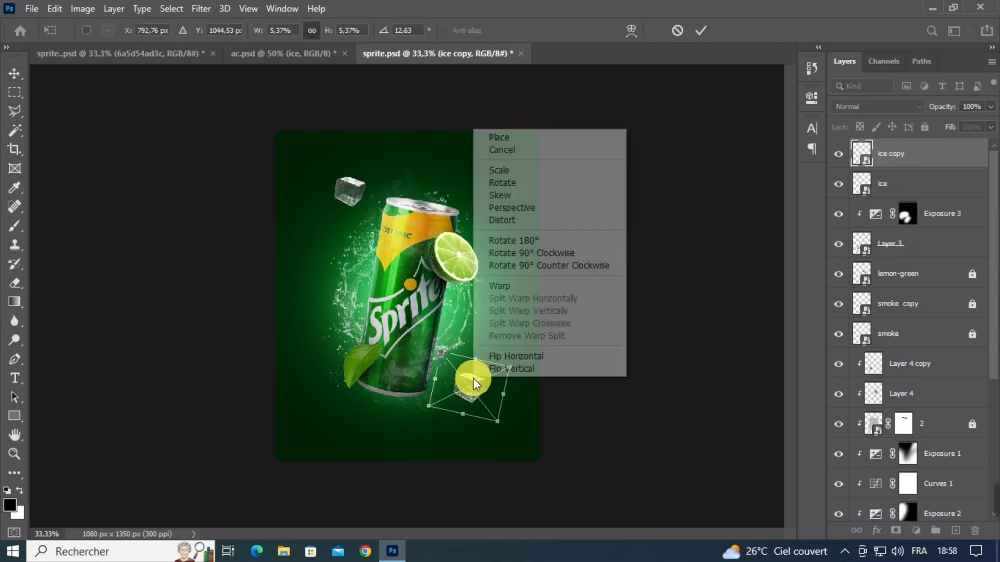
{"action": "left_click", "coordinate": [515, 352]}
{"action": "left_click_drag", "start_coordinate": [498, 353], "coordinate": [524, 342]}
{"action": "left_click_drag", "start_coordinate": [475, 372], "coordinate": [435, 385]}
{"action": "left_click", "coordinate": [507, 361]}
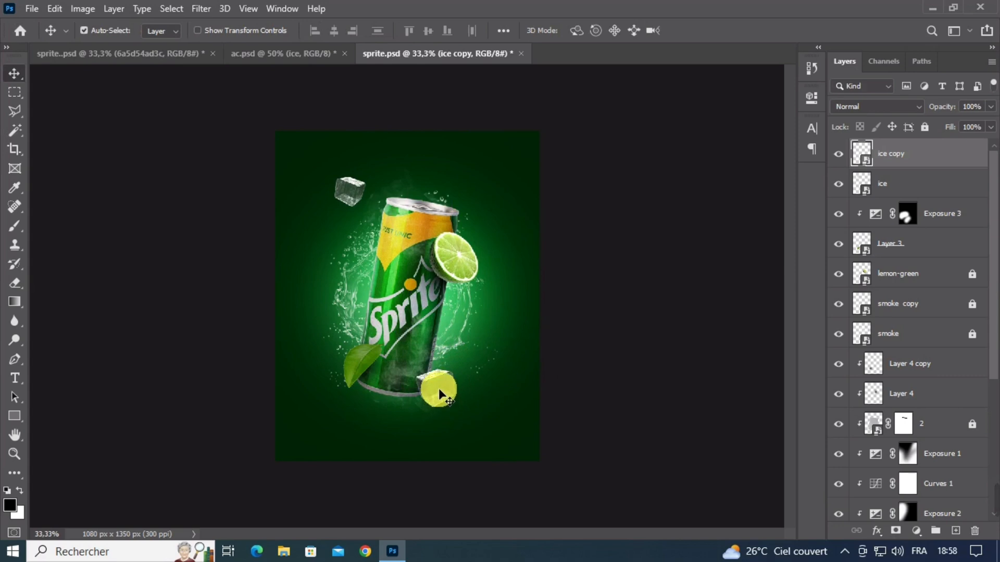
Step: Duplicate the lower ice cube into the poster's lower right corner and enlarge the copy to about 13.7%
{"action": "left_click_drag", "start_coordinate": [440, 390], "coordinate": [518, 446]}
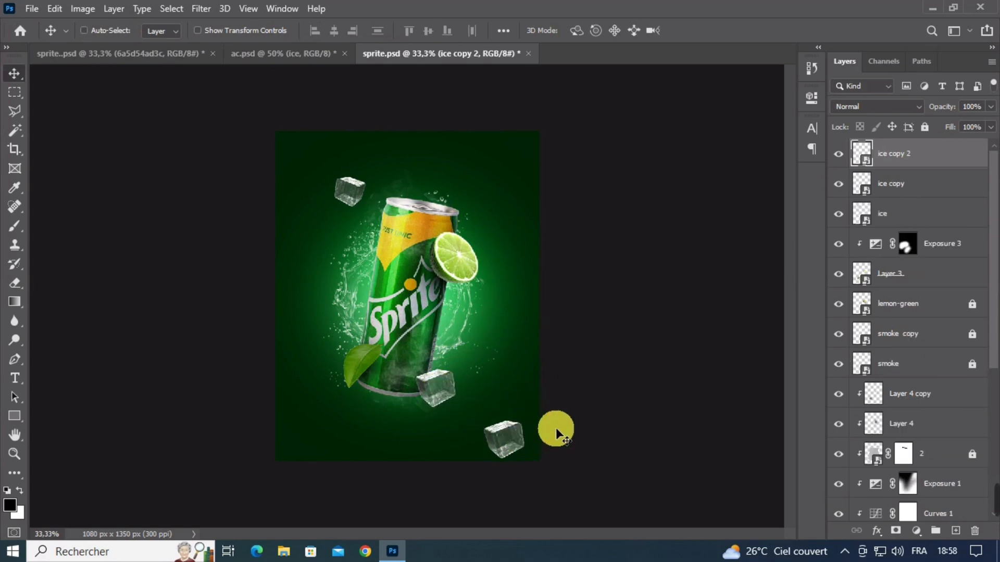
{"action": "key", "text": "ctrl+t"}
{"action": "left_click_drag", "start_coordinate": [539, 399], "coordinate": [603, 355]}
{"action": "left_click_drag", "start_coordinate": [559, 413], "coordinate": [567, 438]}
{"action": "left_click_drag", "start_coordinate": [603, 380], "coordinate": [621, 350]}
{"action": "mouse_move", "coordinate": [598, 409]}
{"action": "left_mouse_down"}
{"action": "mouse_move", "coordinate": [585, 420]}
{"action": "mouse_move", "coordinate": [584, 407]}
{"action": "left_mouse_up"}
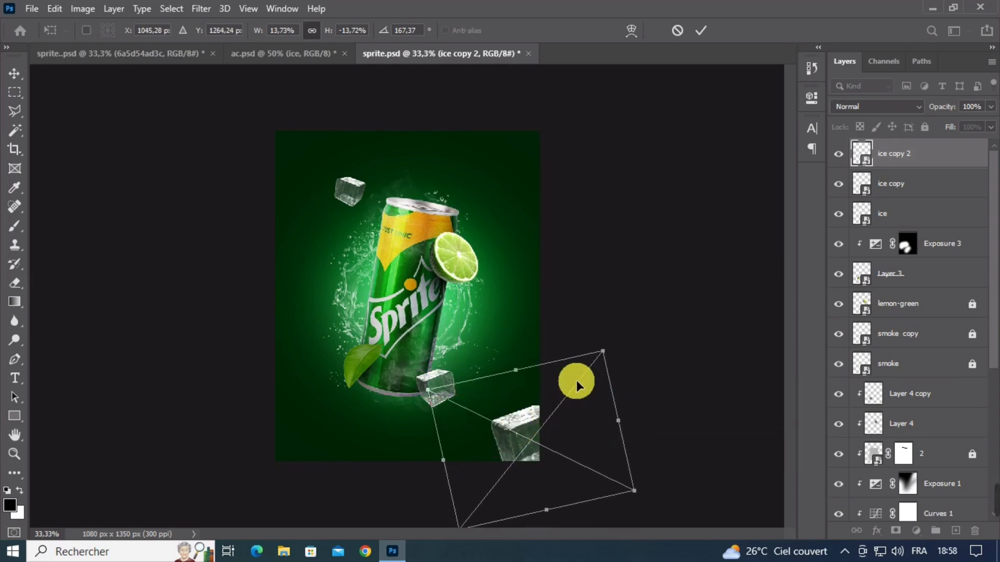
Step: Rotate the large ice cube in the poster's lower right corner to 146.17°, enlarge it to about 14.5% and reposition it partly outside the canvas
{"action": "left_click_drag", "start_coordinate": [581, 341], "coordinate": [632, 406]}
{"action": "left_click_drag", "start_coordinate": [540, 427], "coordinate": [536, 437]}
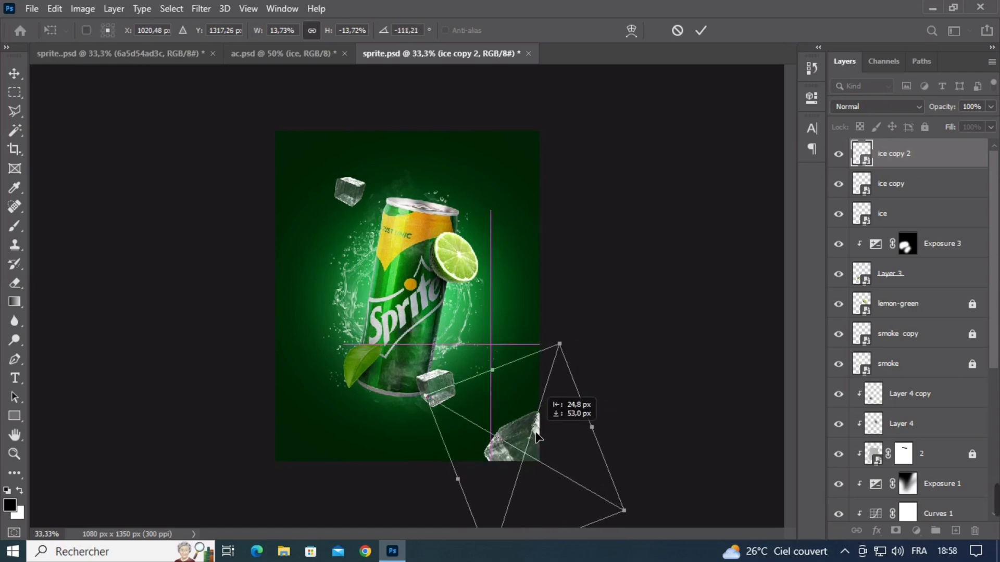
{"action": "left_click_drag", "start_coordinate": [567, 338], "coordinate": [418, 394]}
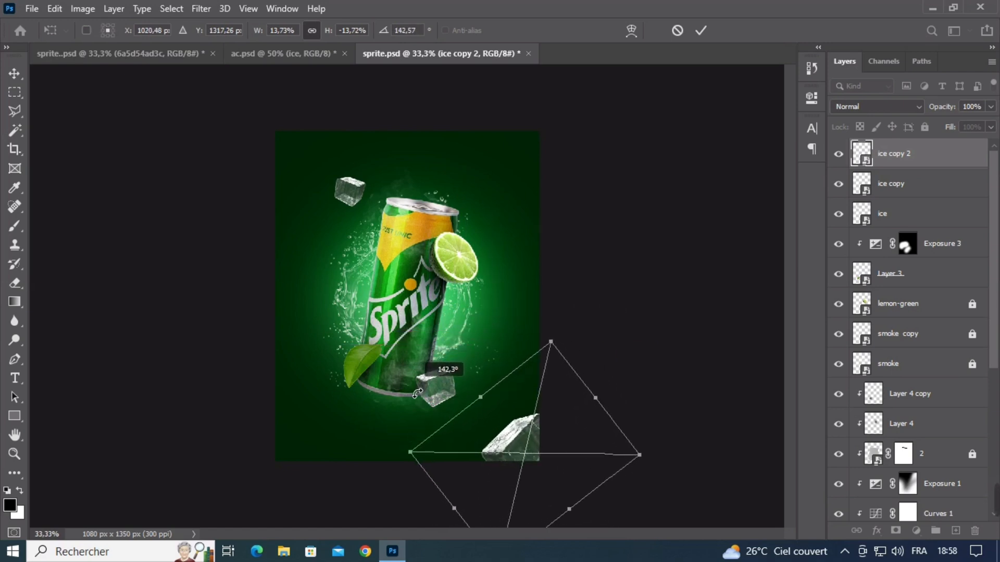
{"action": "left_click_drag", "start_coordinate": [576, 339], "coordinate": [557, 354]}
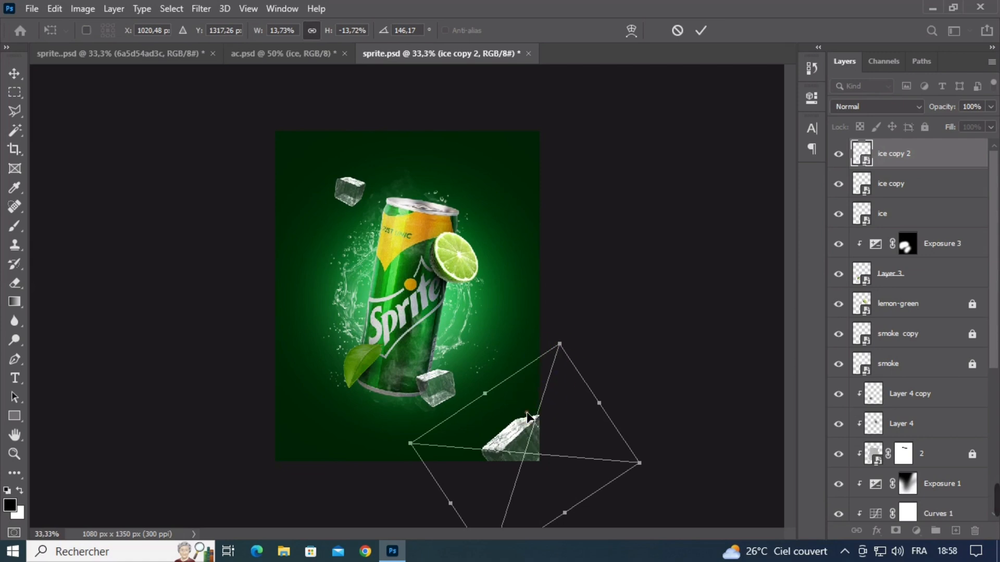
{"action": "left_click_drag", "start_coordinate": [484, 394], "coordinate": [522, 415]}
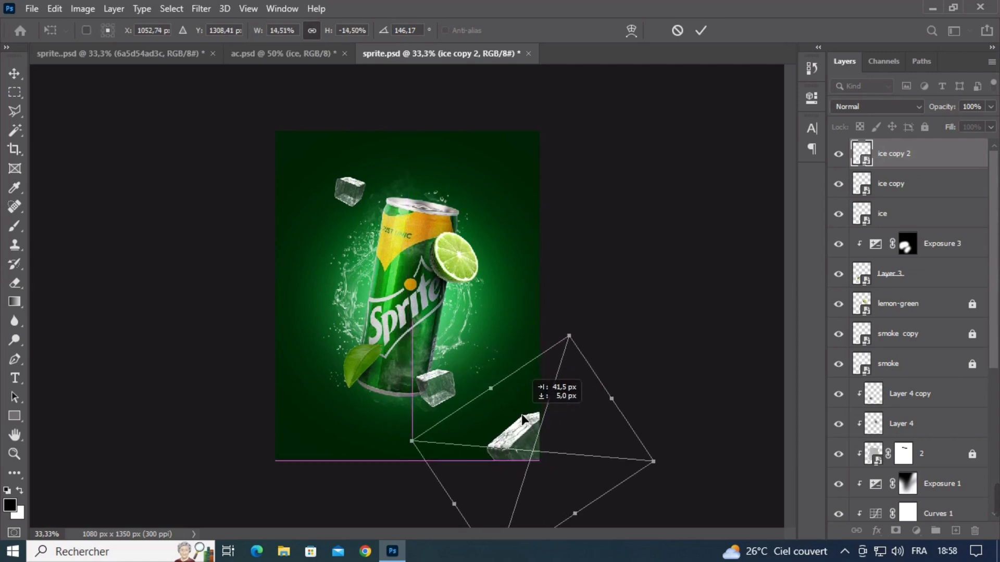
{"action": "left_click", "coordinate": [577, 317]}
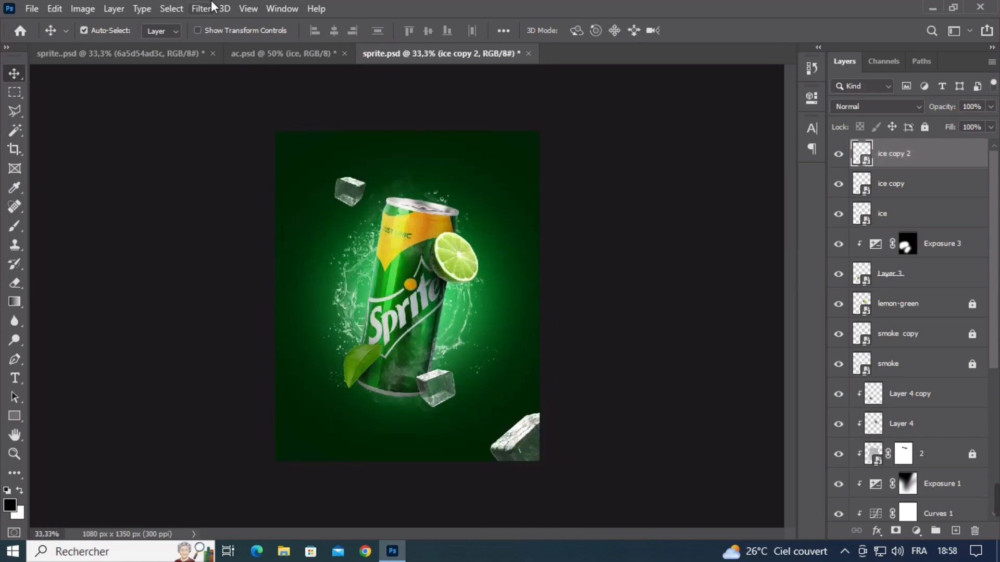
Step: Apply a Gaussian Blur with a 5-pixel radius to the large ice cube in the lower right corner
{"action": "left_click", "coordinate": [200, 9]}
{"action": "mouse_move", "coordinate": [236, 173]}
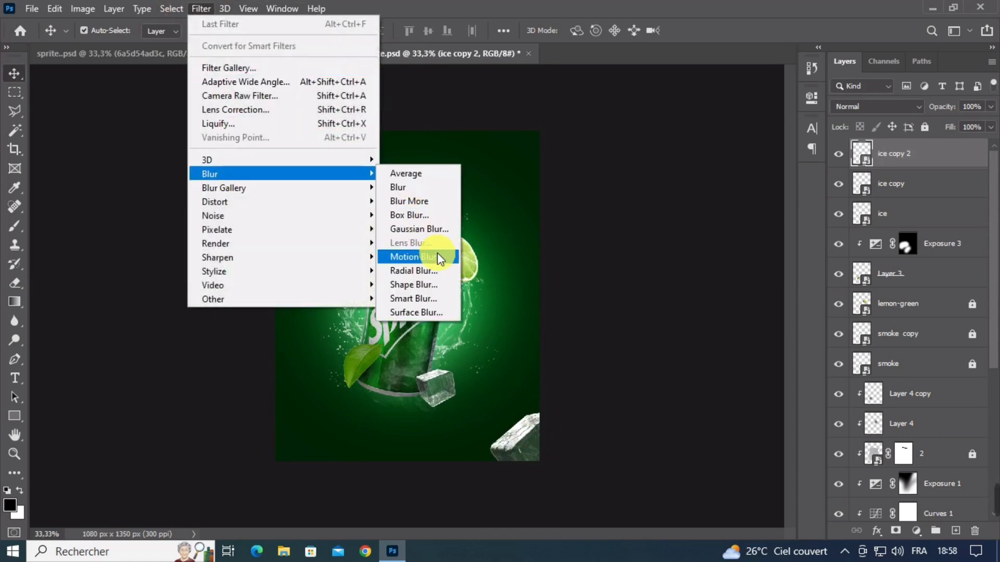
{"action": "left_click", "coordinate": [411, 232]}
{"action": "left_click_drag", "start_coordinate": [593, 260], "coordinate": [669, 280]}
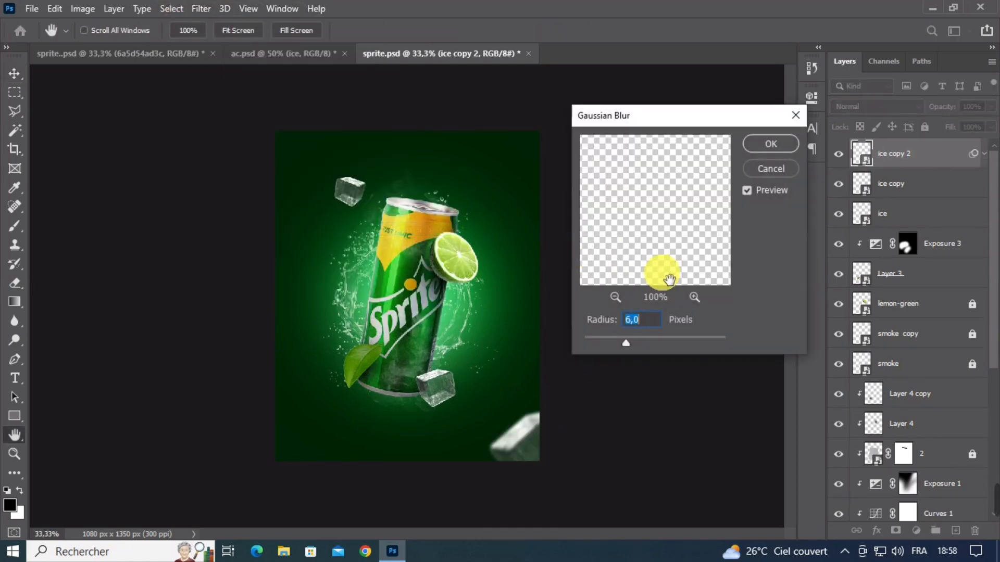
{"action": "type", "text": "5"}
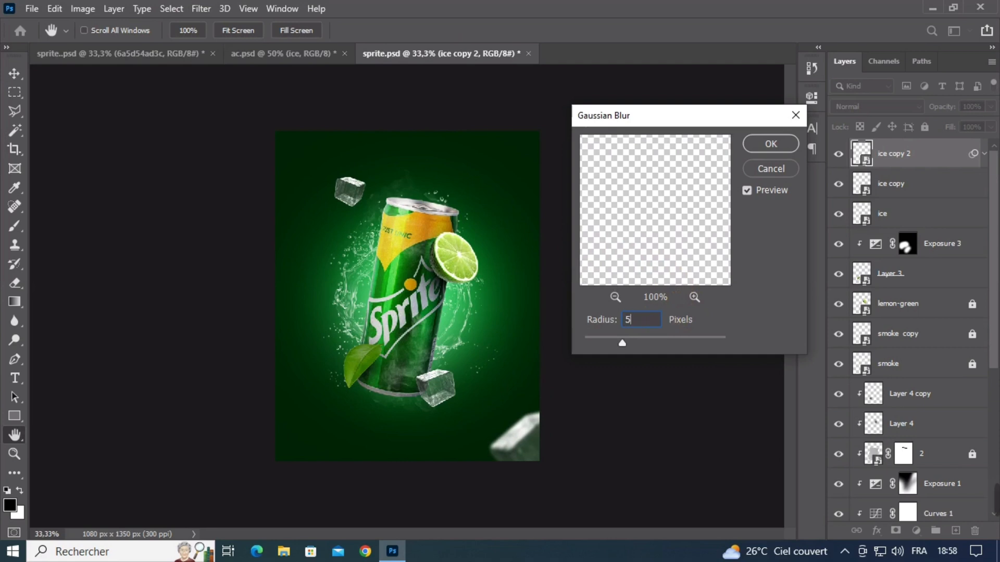
{"action": "left_click", "coordinate": [783, 143]}
{"action": "key", "text": "v"}
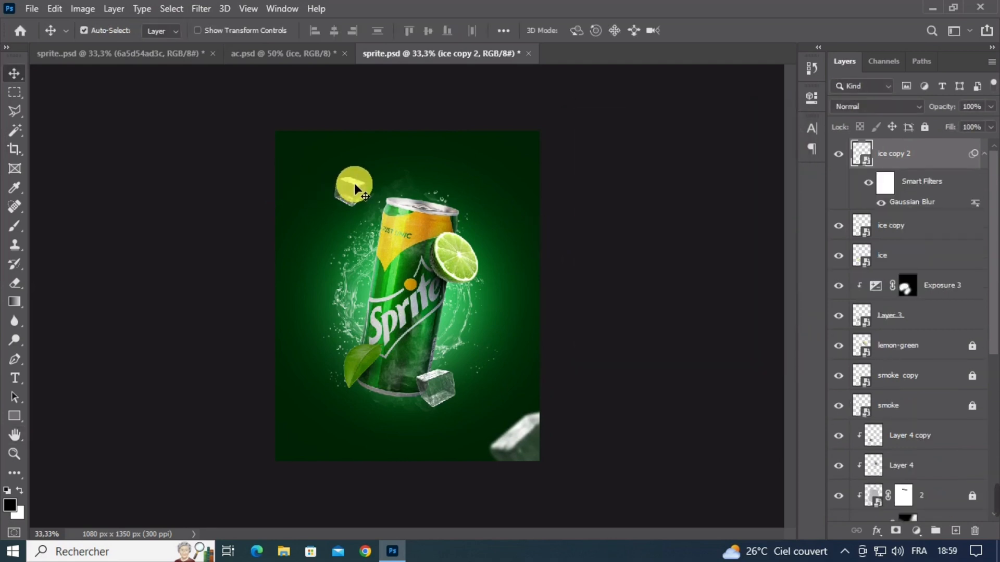
Step: Show the smoke layer in ac.psd and bring it into sprite.psd as the top layer
{"action": "key", "text": "ctrl+plus"}
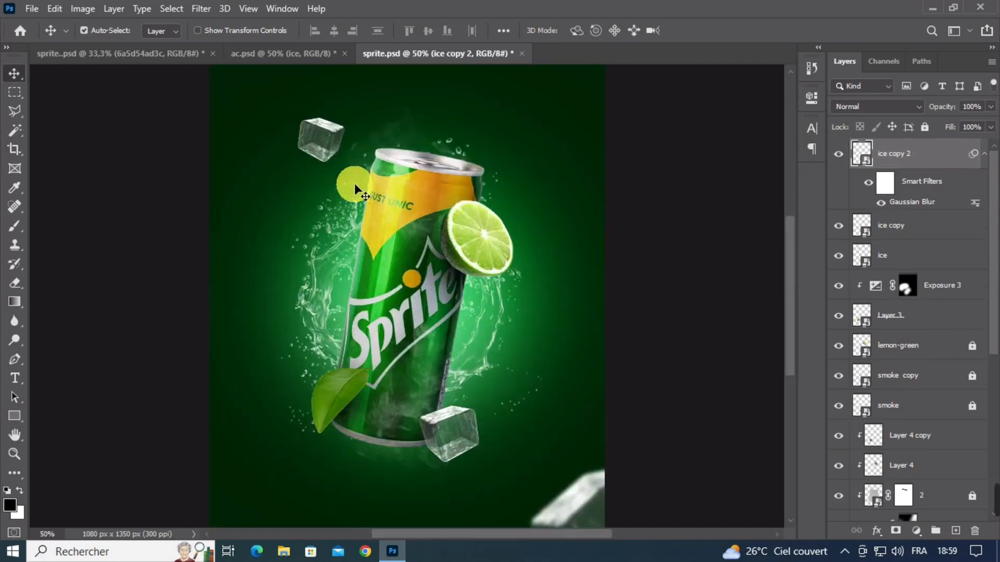
{"action": "left_click", "coordinate": [302, 53]}
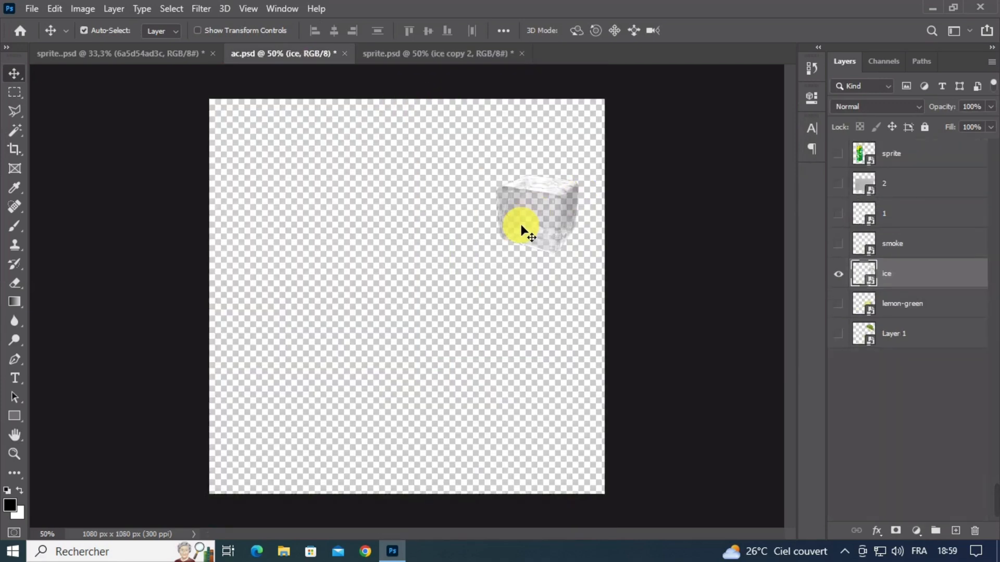
{"action": "left_click", "coordinate": [874, 243]}
{"action": "left_click", "coordinate": [838, 243]}
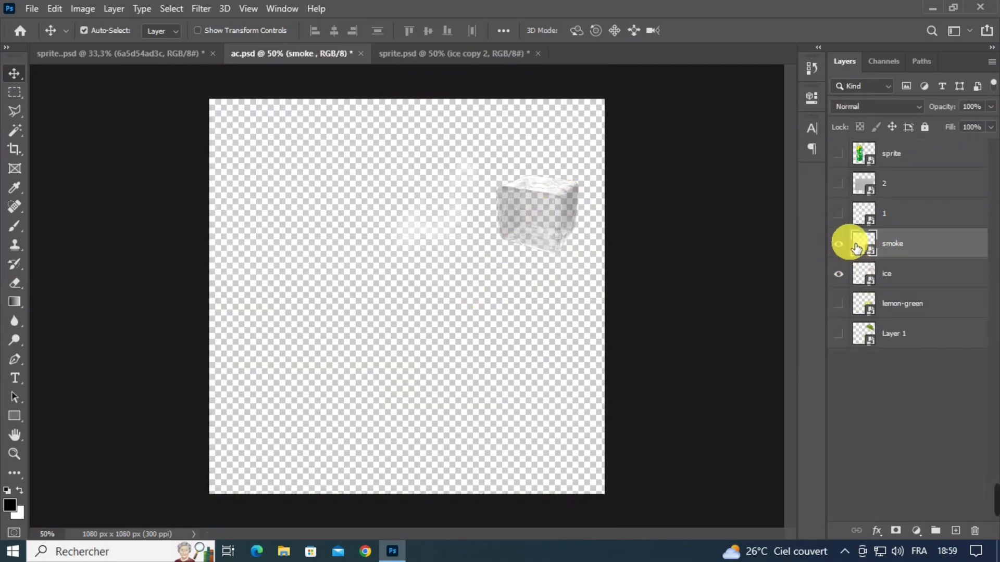
{"action": "left_click_drag", "start_coordinate": [454, 33], "coordinate": [514, 239]}
Step: Scale the smoke to about 42%, rotate it about -64° over the ice cube at the can's base, and set its opacity to 50%
{"action": "key", "text": "ctrl+t"}
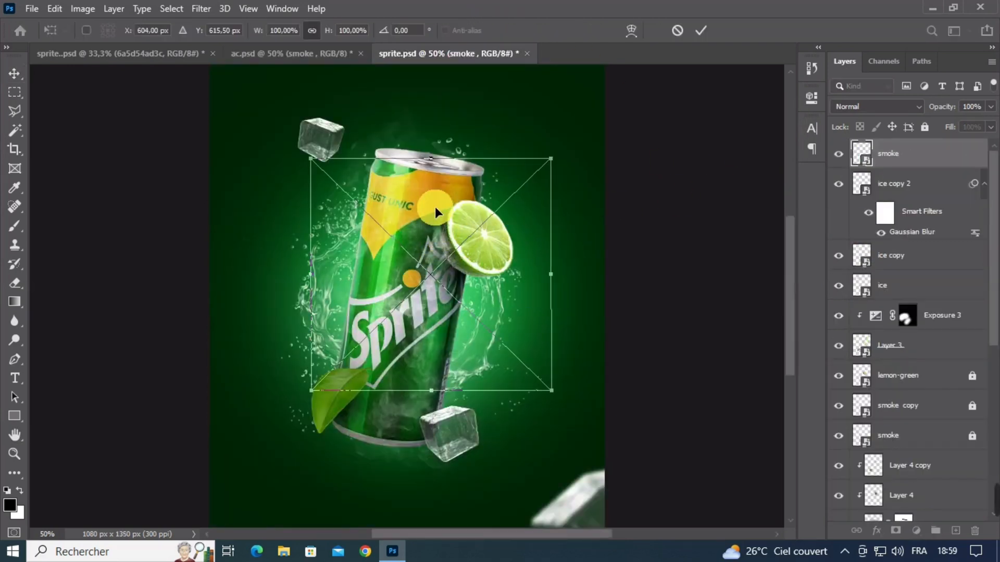
{"action": "left_click_drag", "start_coordinate": [431, 158], "coordinate": [511, 415]}
{"action": "left_click_drag", "start_coordinate": [550, 411], "coordinate": [495, 386]}
{"action": "mouse_move", "coordinate": [514, 438]}
{"action": "left_mouse_down"}
{"action": "mouse_move", "coordinate": [479, 414]}
{"action": "mouse_move", "coordinate": [521, 444]}
{"action": "mouse_move", "coordinate": [510, 440]}
{"action": "left_mouse_up"}
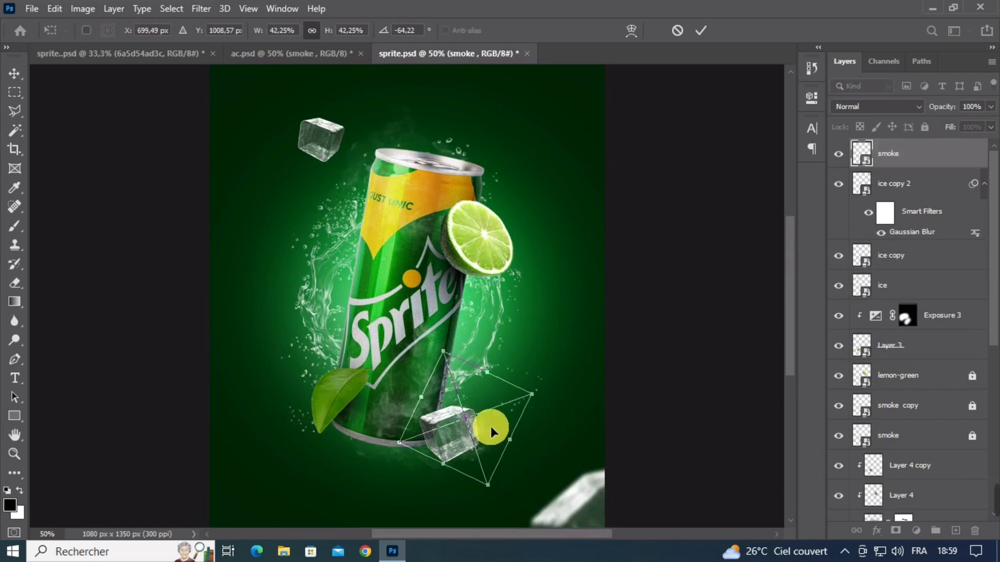
{"action": "key", "text": "Return"}
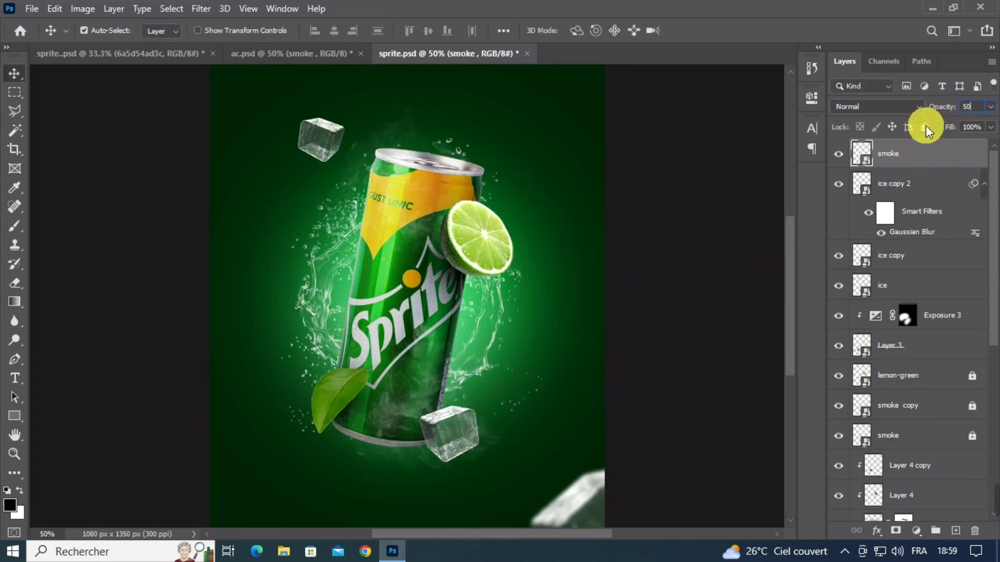
{"action": "type", "text": "50"}
{"action": "key", "text": "Return"}
Step: Duplicate the smoke layer and place the copy over the upper ice cube, rotated to 11.89°
{"action": "key", "text": "ctrl+j"}
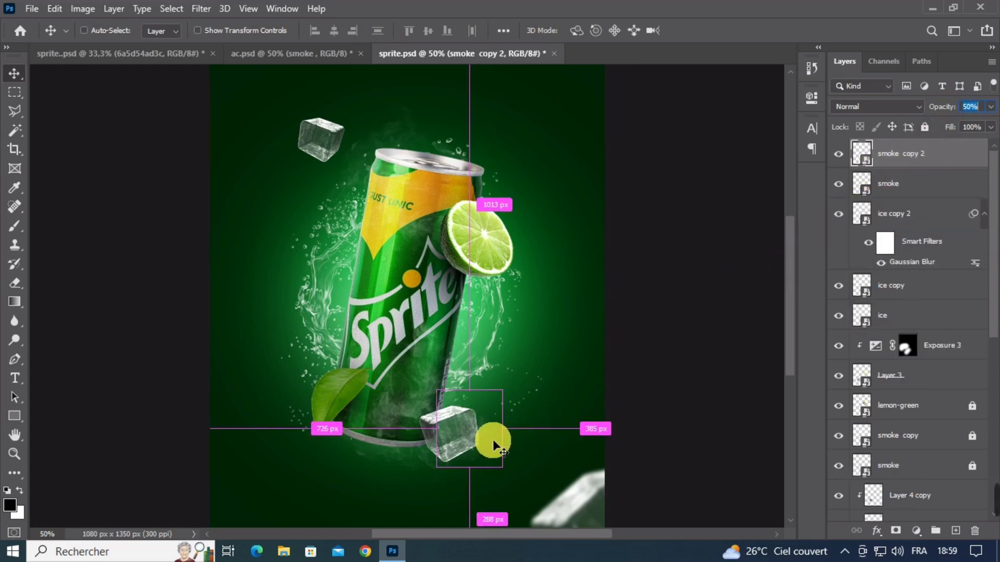
{"action": "left_click_drag", "start_coordinate": [480, 432], "coordinate": [338, 135]}
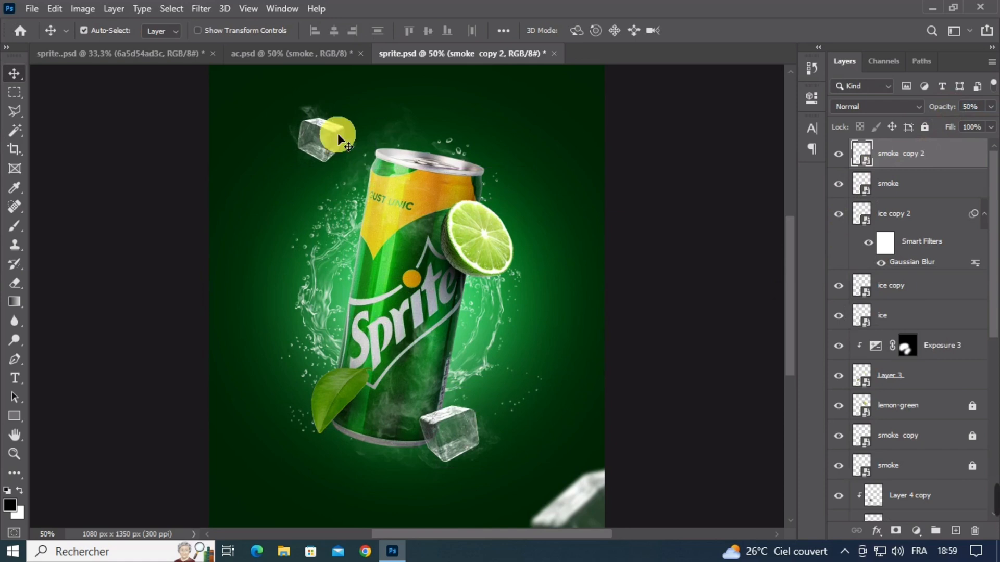
{"action": "key", "text": "ctrl+t"}
{"action": "left_click_drag", "start_coordinate": [401, 126], "coordinate": [350, 234]}
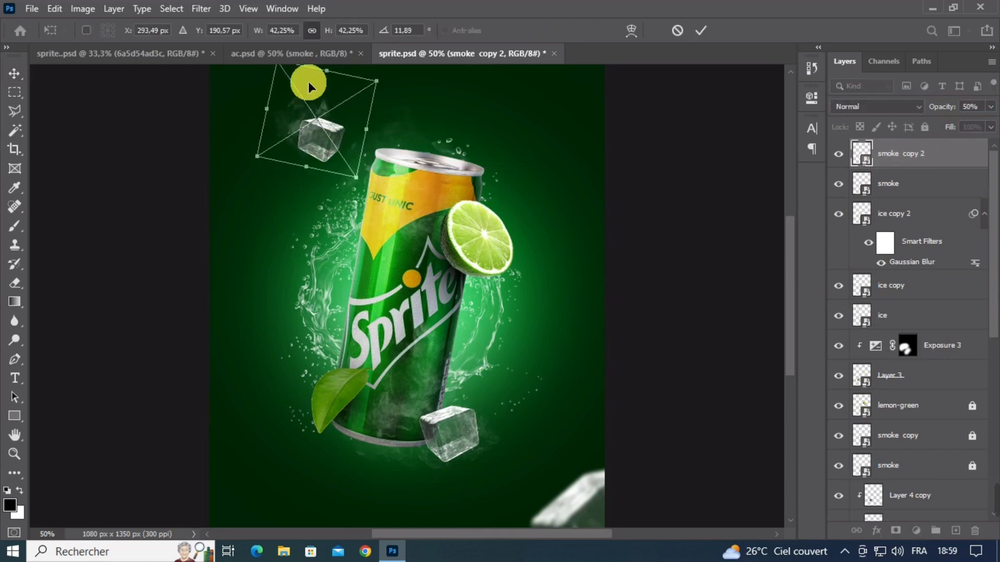
{"action": "left_click_drag", "start_coordinate": [308, 85], "coordinate": [328, 108]}
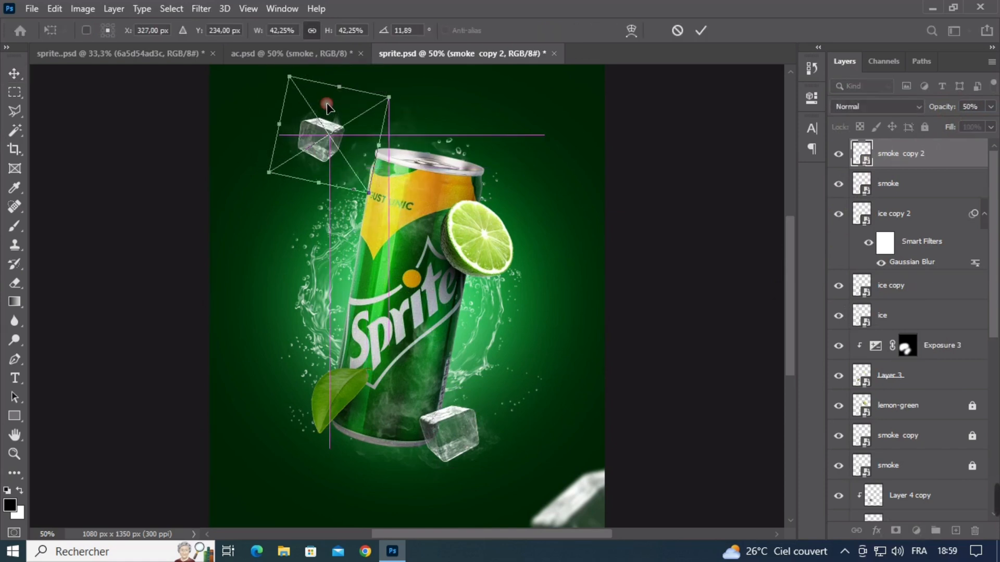
{"action": "left_click", "coordinate": [472, 162]}
Step: Nudge the smoke copy into a better position around the upper ice cube
{"action": "key", "text": "ctrl+t"}
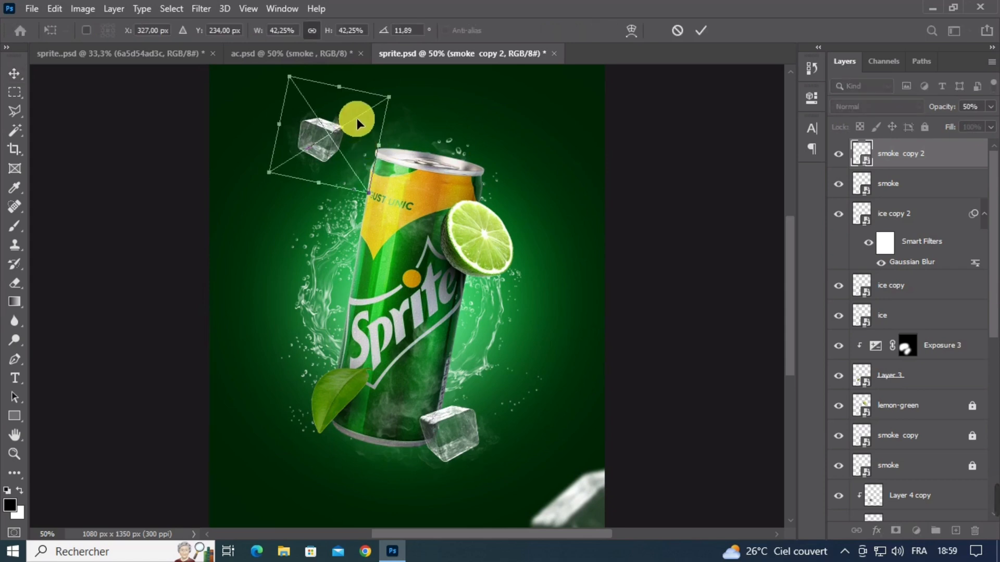
{"action": "mouse_move", "coordinate": [359, 117]}
{"action": "left_mouse_down"}
{"action": "mouse_move", "coordinate": [401, 107]}
{"action": "mouse_move", "coordinate": [378, 117]}
{"action": "left_mouse_up"}
{"action": "left_click", "coordinate": [393, 181]}
{"action": "left_click", "coordinate": [492, 229]}
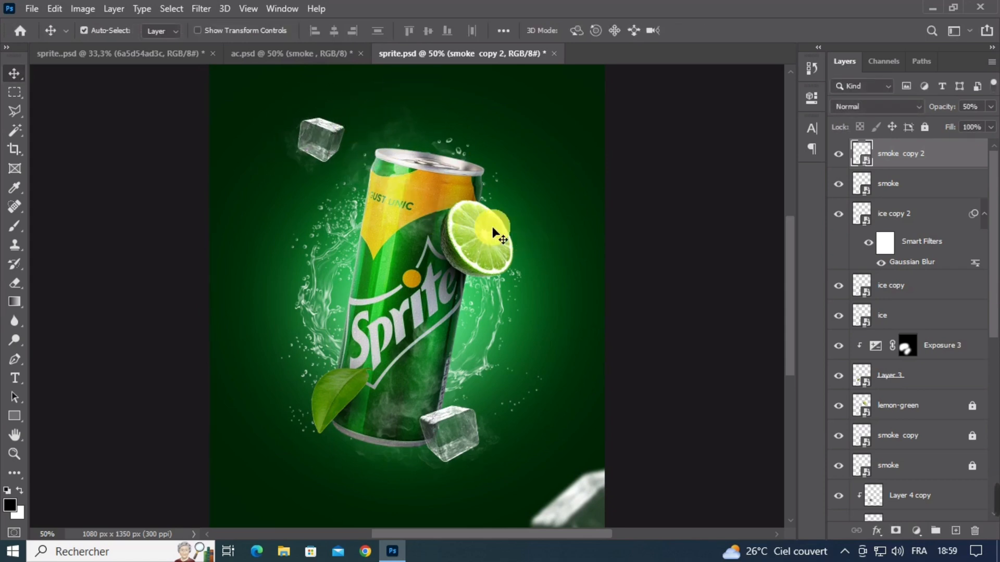
{"action": "left_click_drag", "start_coordinate": [308, 141], "coordinate": [313, 148]}
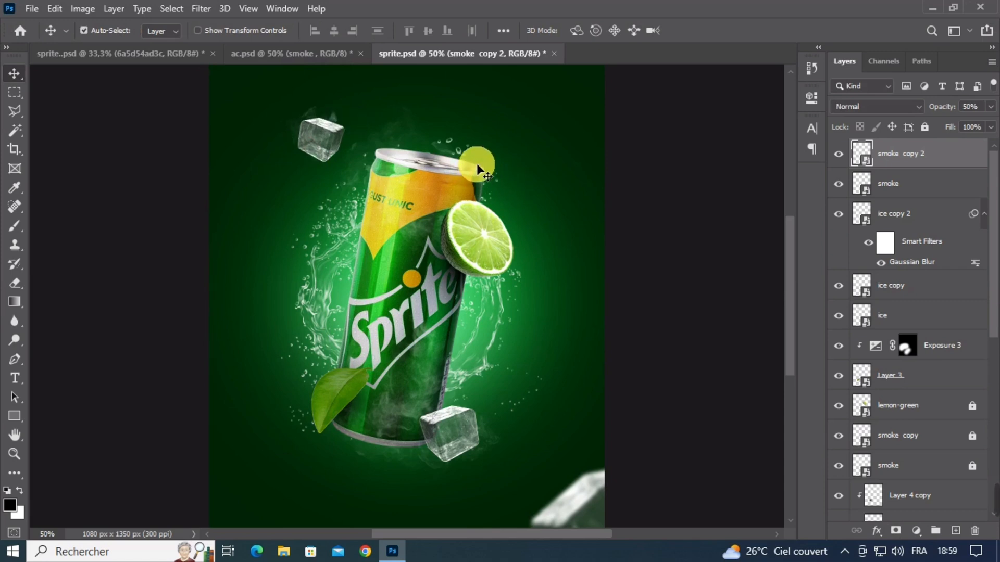
Step: Scale the smoke copy to about 37%, rotate it to 68.65° and center it over the upper ice cube
{"action": "key", "text": "ctrl+t"}
{"action": "left_click_drag", "start_coordinate": [475, 165], "coordinate": [434, 233]}
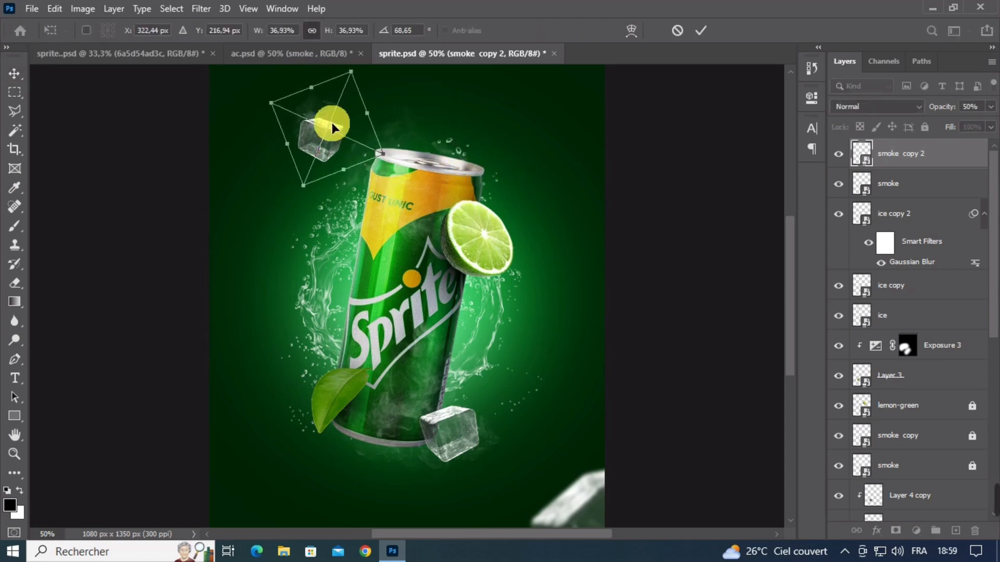
{"action": "left_click_drag", "start_coordinate": [315, 95], "coordinate": [322, 117]}
{"action": "key", "text": "Return"}
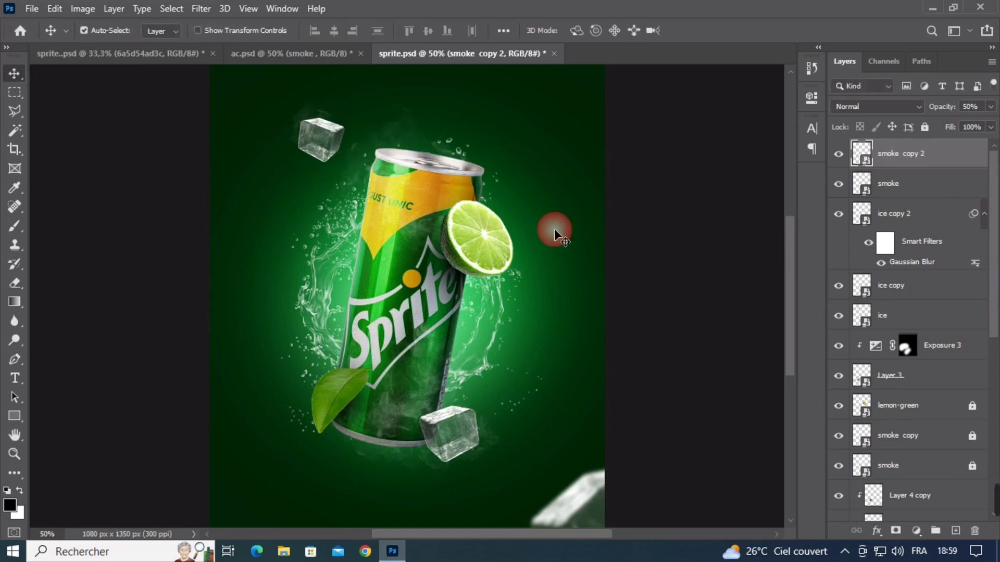
{"action": "left_click", "coordinate": [683, 252]}
{"action": "key", "text": "ctrl+minus"}
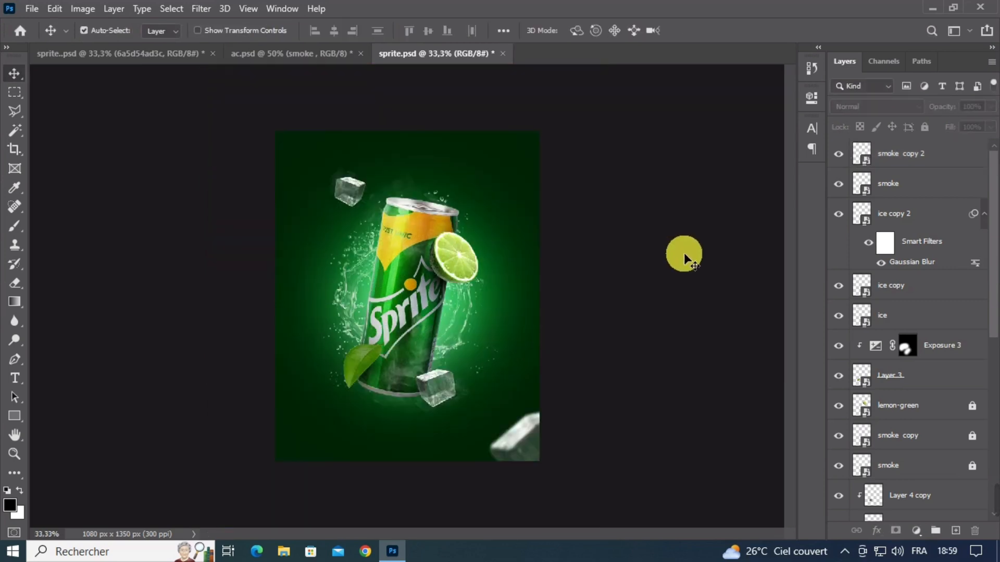
{"action": "key", "text": "ctrl+minus"}
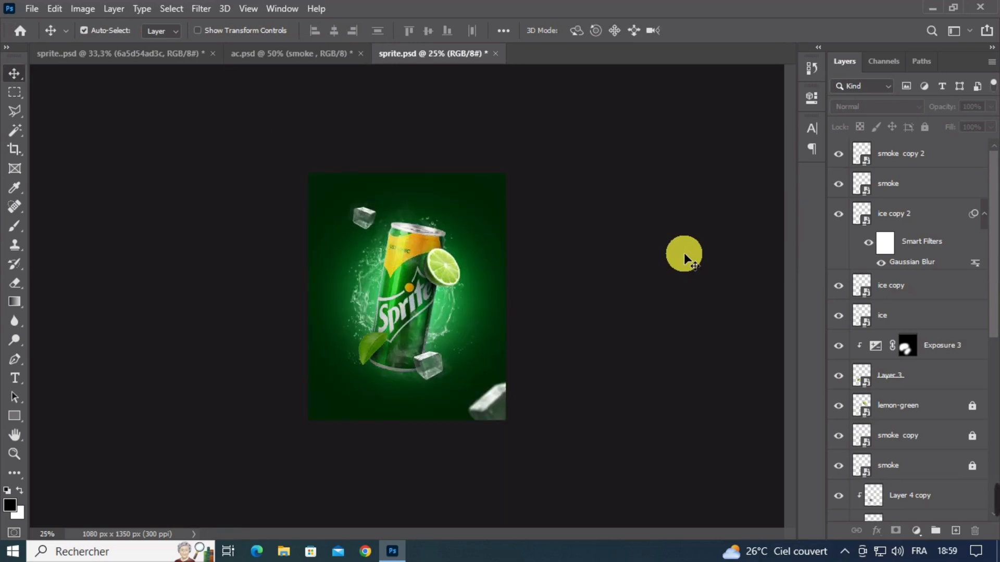
{"action": "key", "text": "ctrl+plus"}
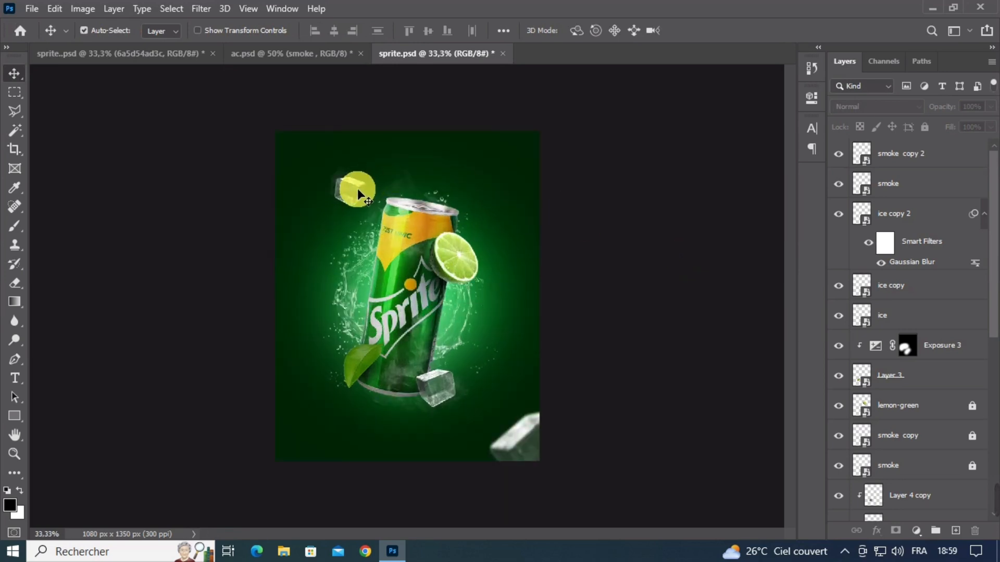
Step: Select the upper ice cube together with its smoke, shrink both slightly and shift them a little toward the can
{"action": "left_click", "coordinate": [357, 194]}
{"action": "left_click", "coordinate": [838, 214]}
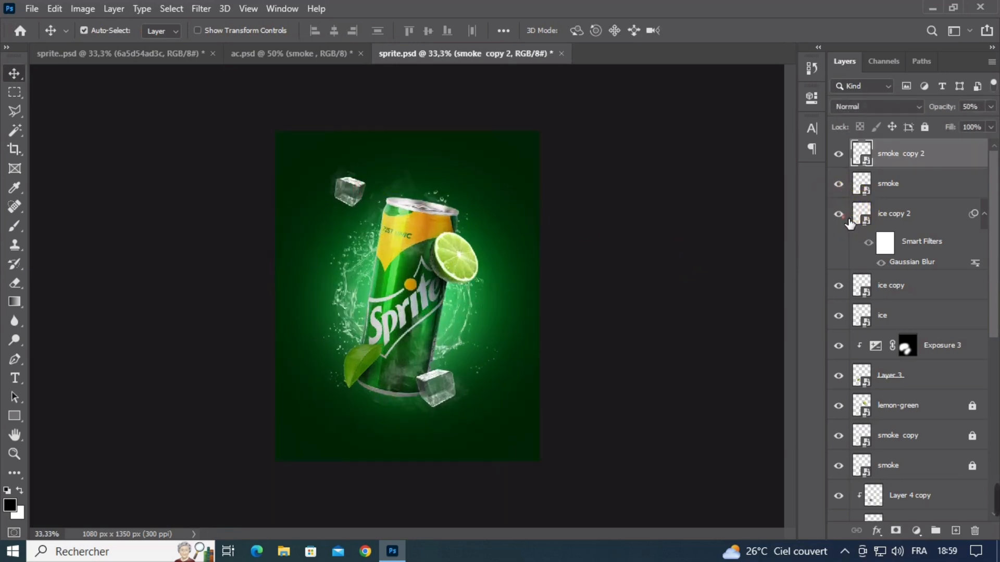
{"action": "left_click", "coordinate": [839, 286]}
{"action": "left_click", "coordinate": [839, 286]}
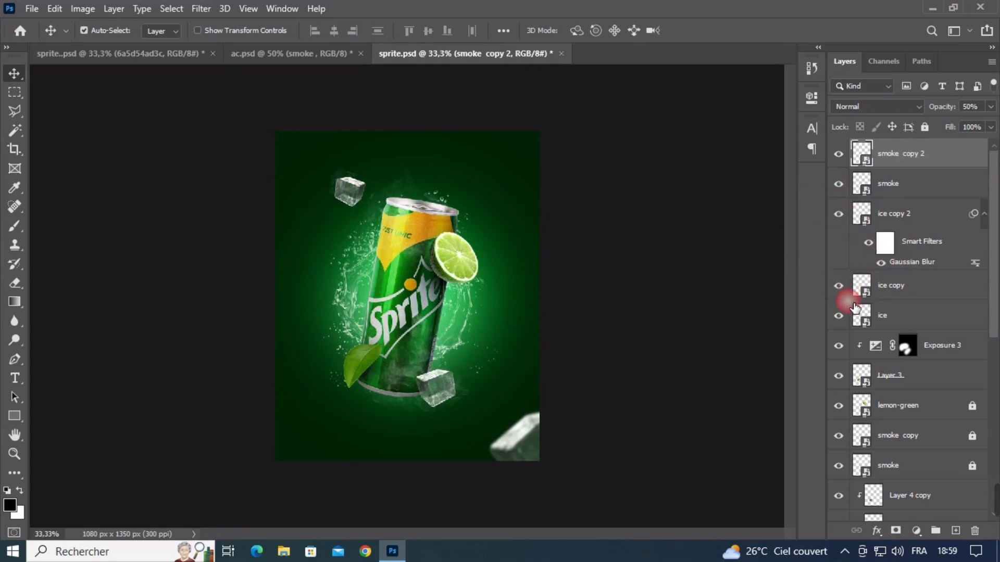
{"action": "left_click", "coordinate": [892, 313], "text": "ctrl"}
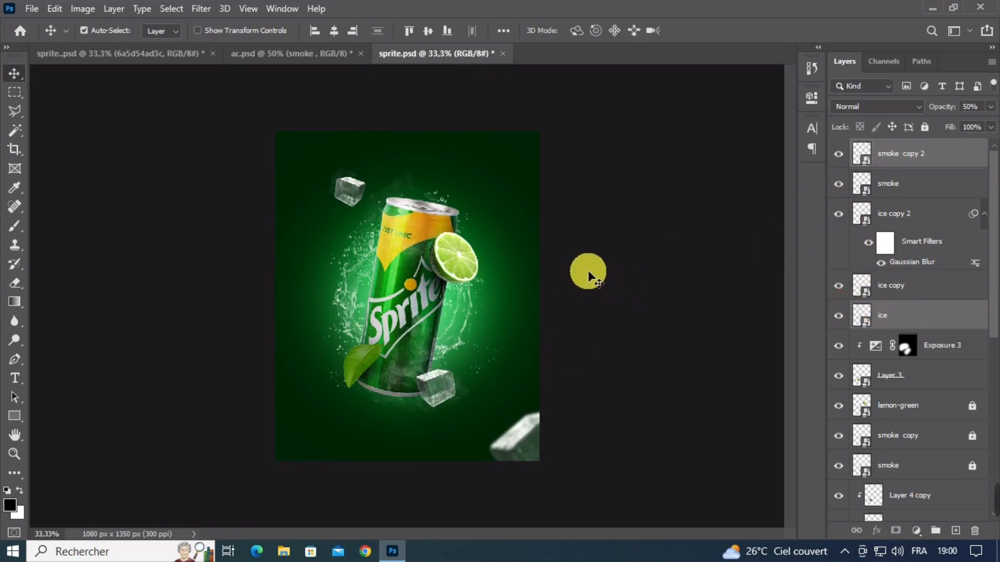
{"action": "key", "text": "ctrl+t"}
{"action": "left_click_drag", "start_coordinate": [378, 165], "coordinate": [355, 192]}
{"action": "key", "text": "Return"}
{"action": "left_click", "coordinate": [630, 258]}
{"action": "key", "text": "ctrl+minus"}
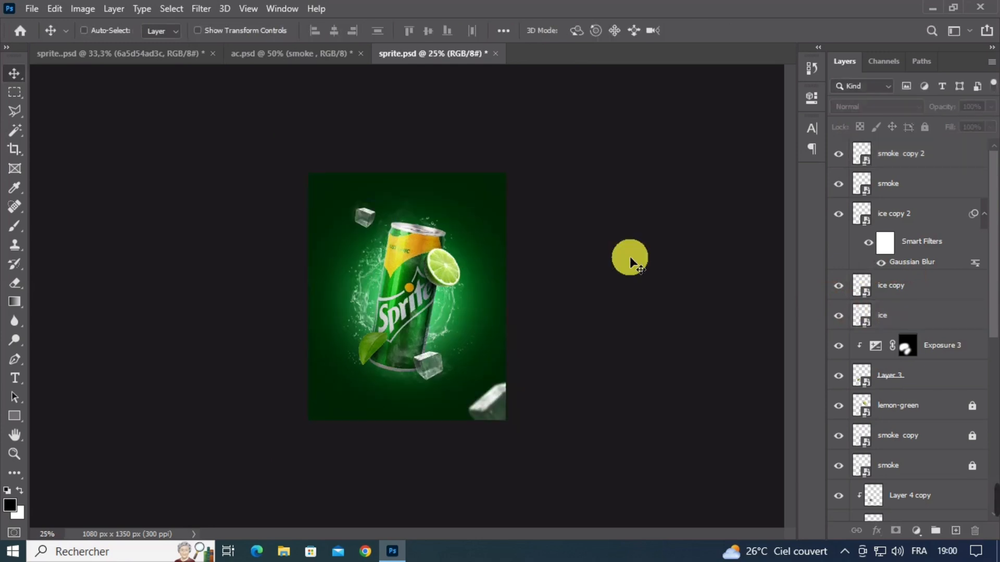
{"action": "key", "text": "ctrl+plus"}
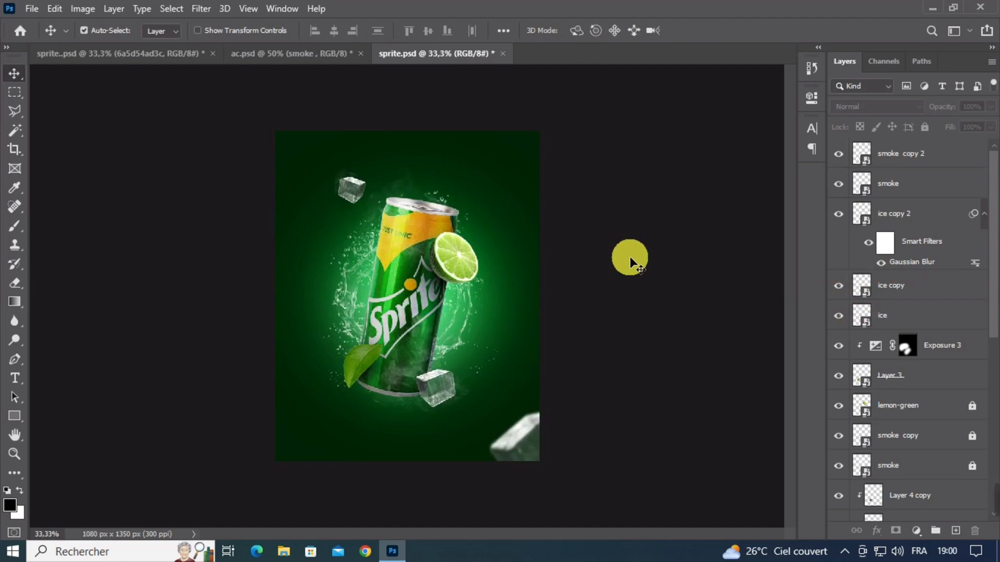
{"action": "key", "text": "ctrl+plus"}
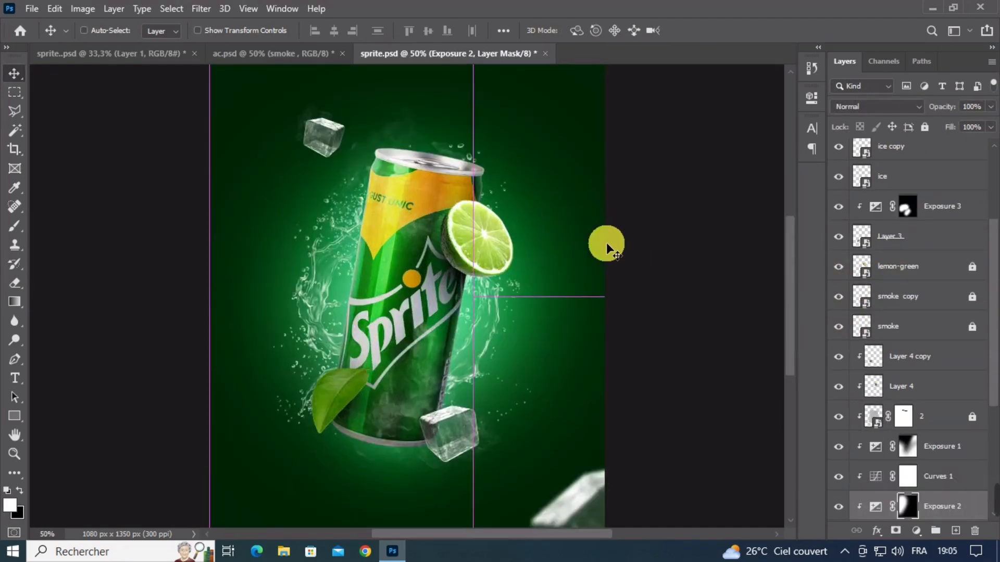
{"action": "key", "text": "ctrl+minus"}
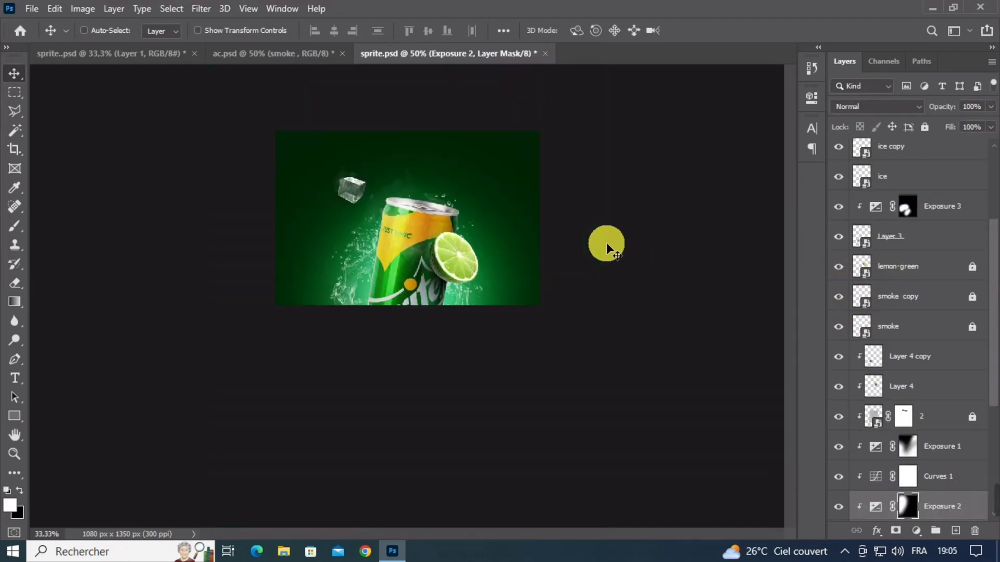
{"action": "scroll", "coordinate": [859, 357], "scroll_direction": "down", "scroll_amount": 4}
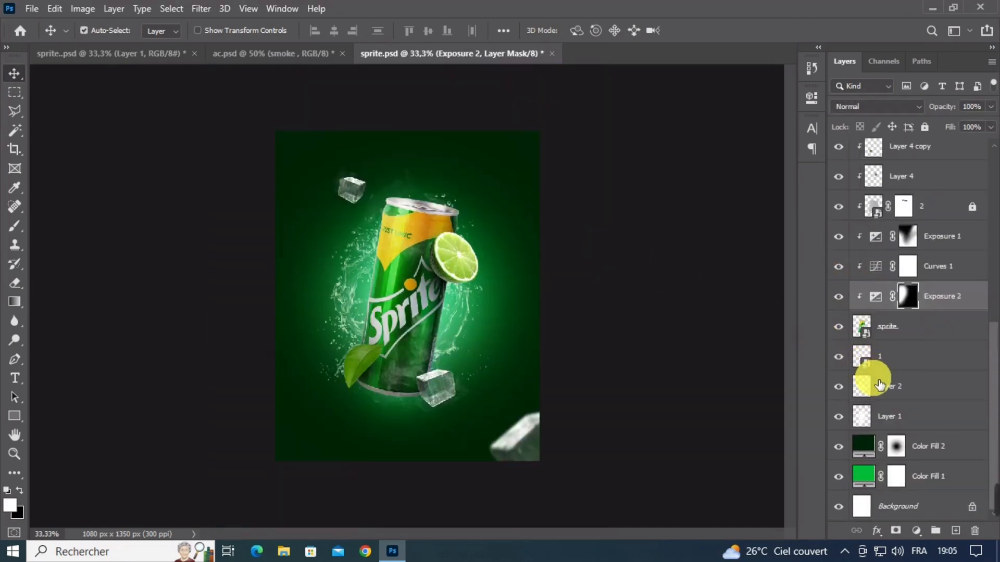
Step: Enlarge the Layer 1 glow behind the can to about 104% and shift it slightly upward
{"action": "left_click", "coordinate": [886, 413]}
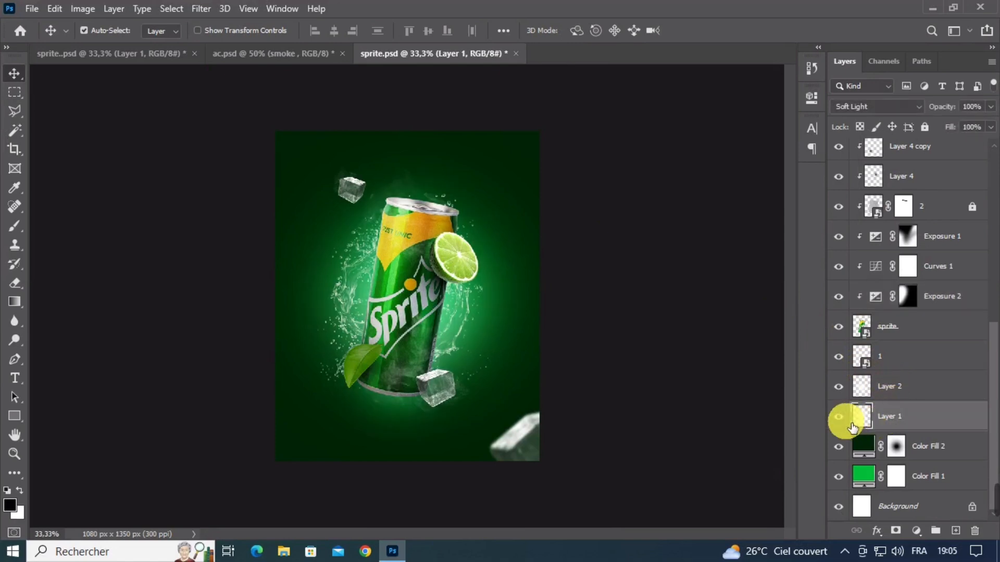
{"action": "key", "text": "ctrl+t"}
{"action": "left_click_drag", "start_coordinate": [420, 465], "coordinate": [412, 467]}
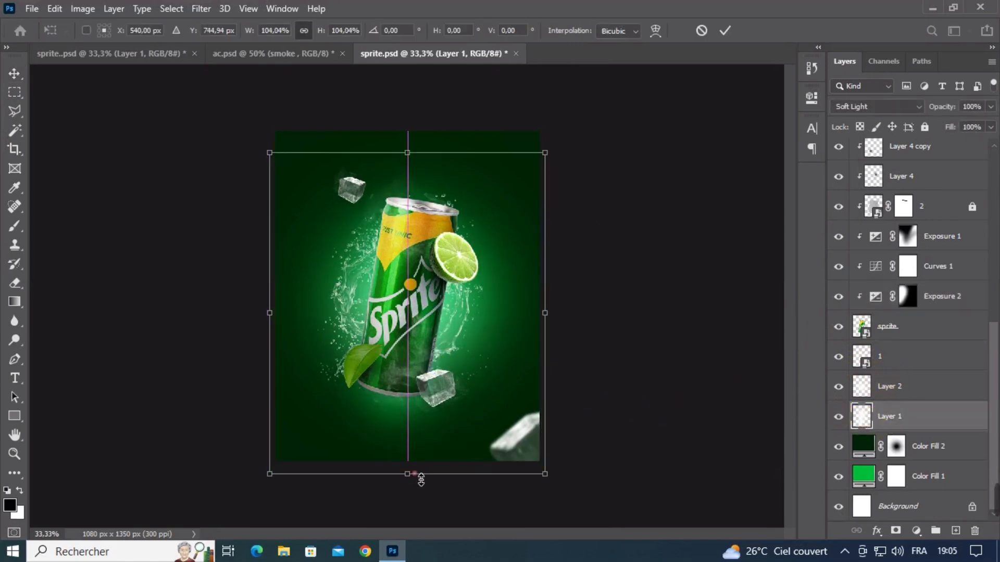
{"action": "left_click_drag", "start_coordinate": [404, 422], "coordinate": [409, 403]}
{"action": "key", "text": "Return"}
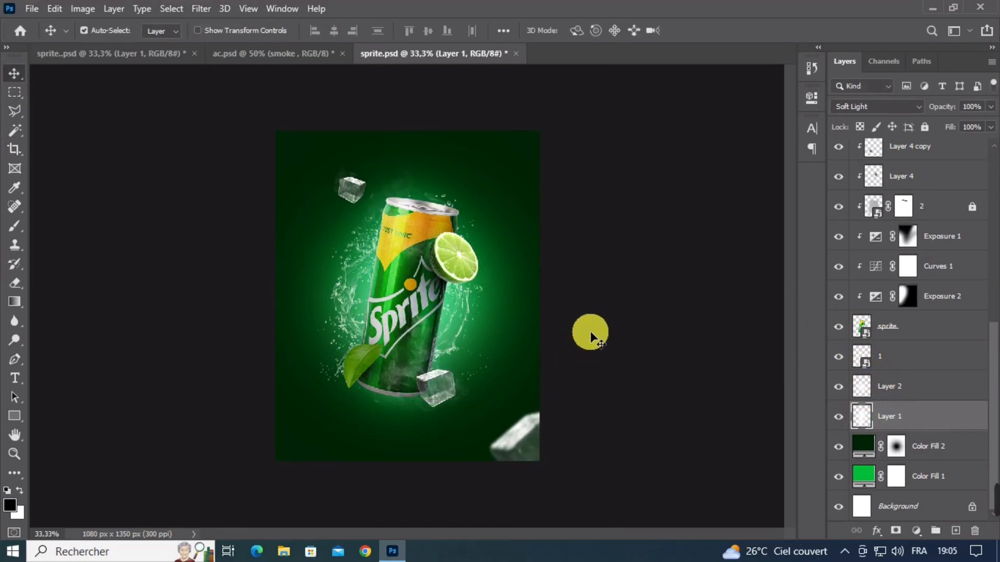
Step: Check the Layer 2 glow by toggling its visibility and reposition it slightly behind the can
{"action": "left_click", "coordinate": [838, 386]}
{"action": "left_click", "coordinate": [838, 387]}
{"action": "left_click", "coordinate": [902, 394]}
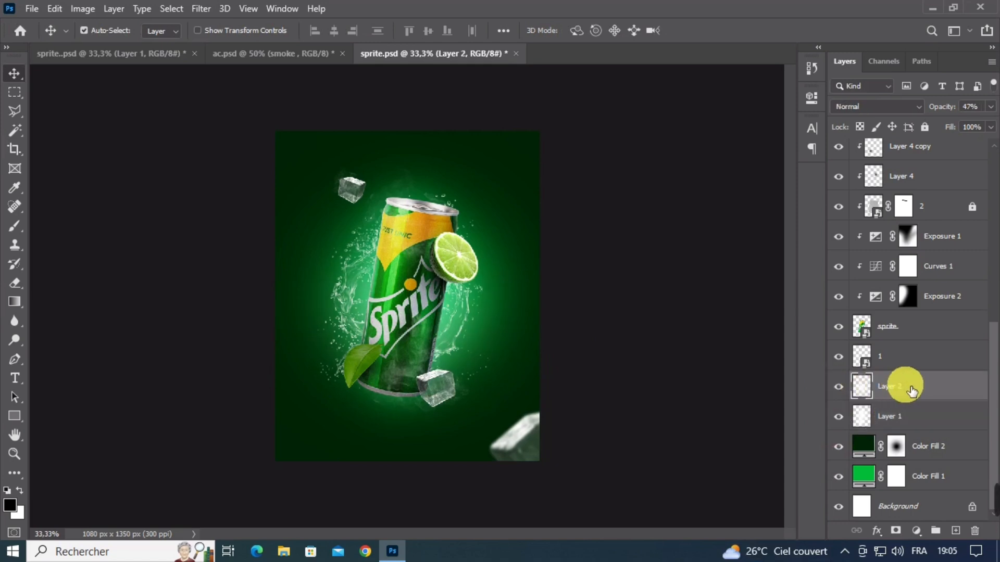
{"action": "key", "text": "ctrl+t"}
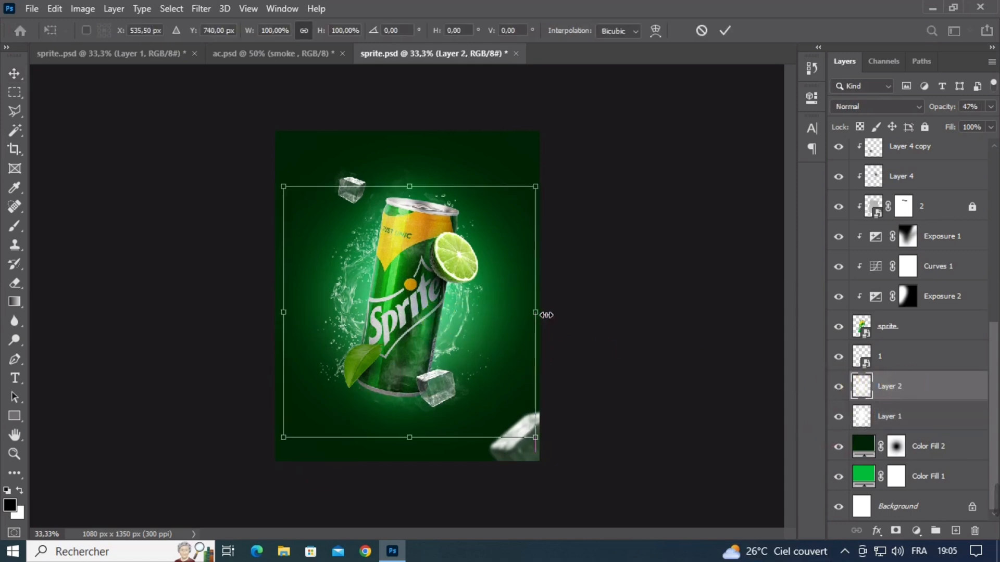
{"action": "left_click_drag", "start_coordinate": [517, 319], "coordinate": [511, 310]}
{"action": "key", "text": "Return"}
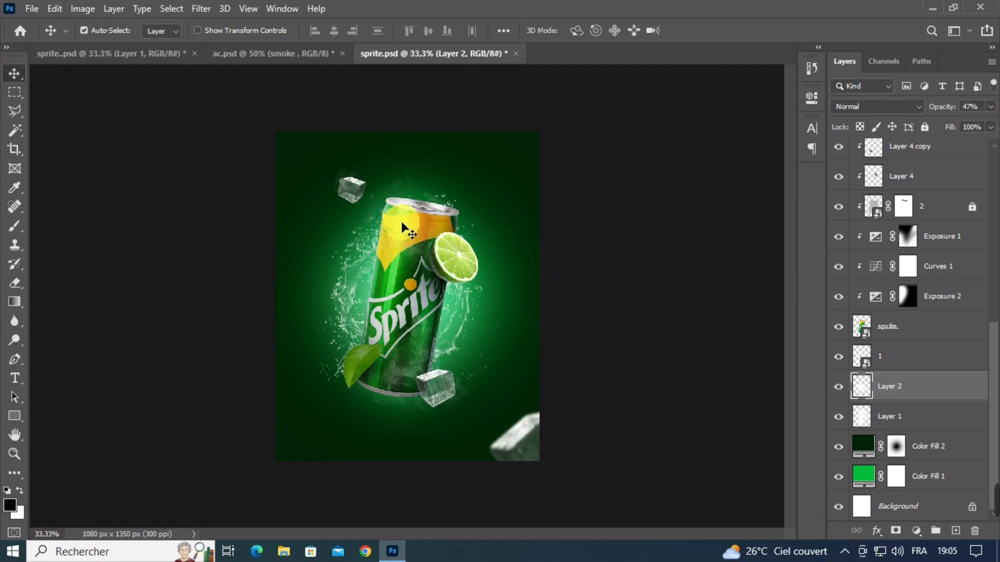
Step: Unlock the lemon-green, smoke copy and smoke layers and set the smoke layer's opacity to 50%
{"action": "scroll", "coordinate": [401, 221], "scroll_direction": "up", "scroll_amount": 6}
{"action": "left_click", "coordinate": [412, 243]}
{"action": "left_click_drag", "start_coordinate": [413, 249], "coordinate": [415, 261]}
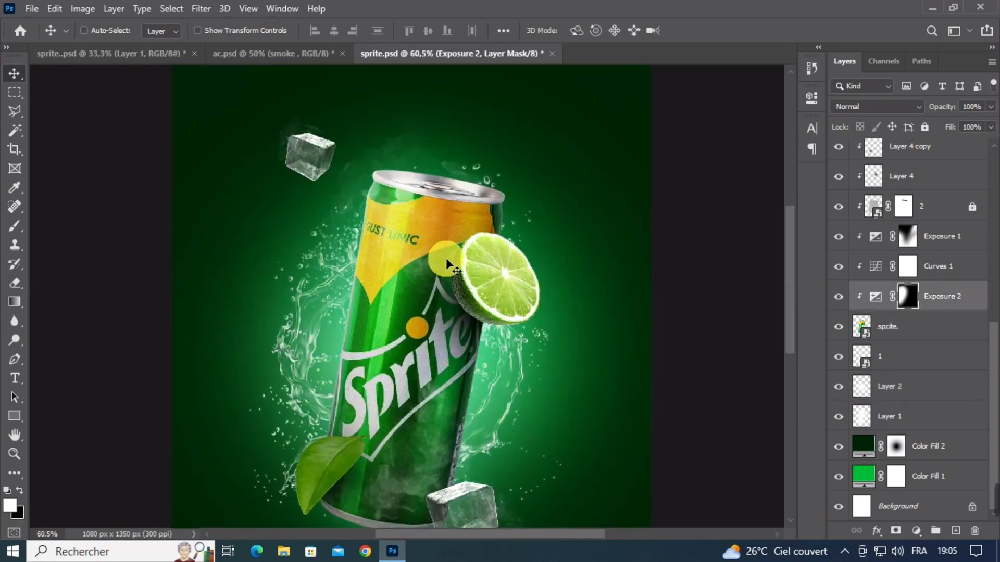
{"action": "left_click", "coordinate": [425, 176], "text": "ctrl"}
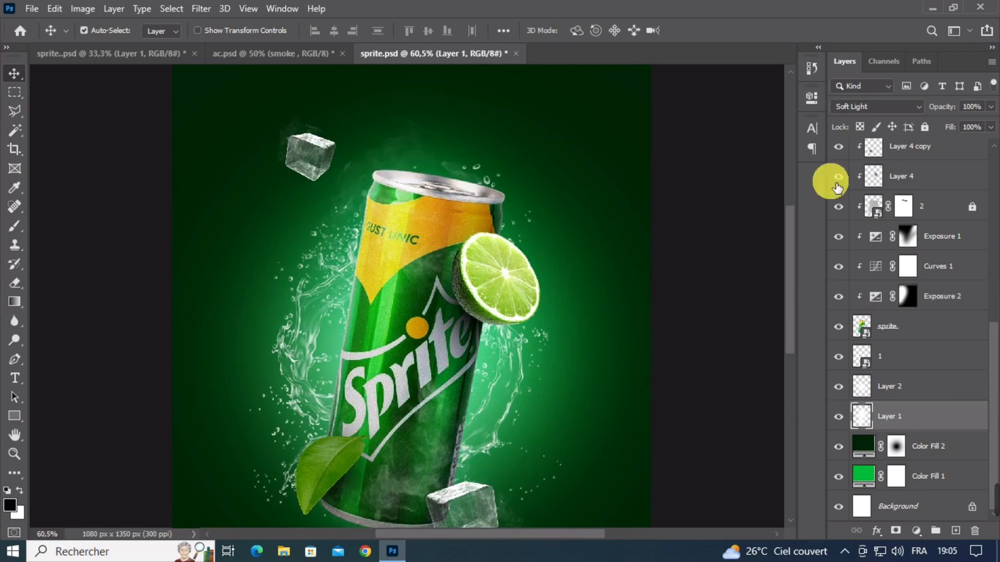
{"action": "scroll", "coordinate": [895, 213], "scroll_direction": "up", "scroll_amount": 5}
{"action": "left_click", "coordinate": [972, 208]}
{"action": "left_click", "coordinate": [971, 237]}
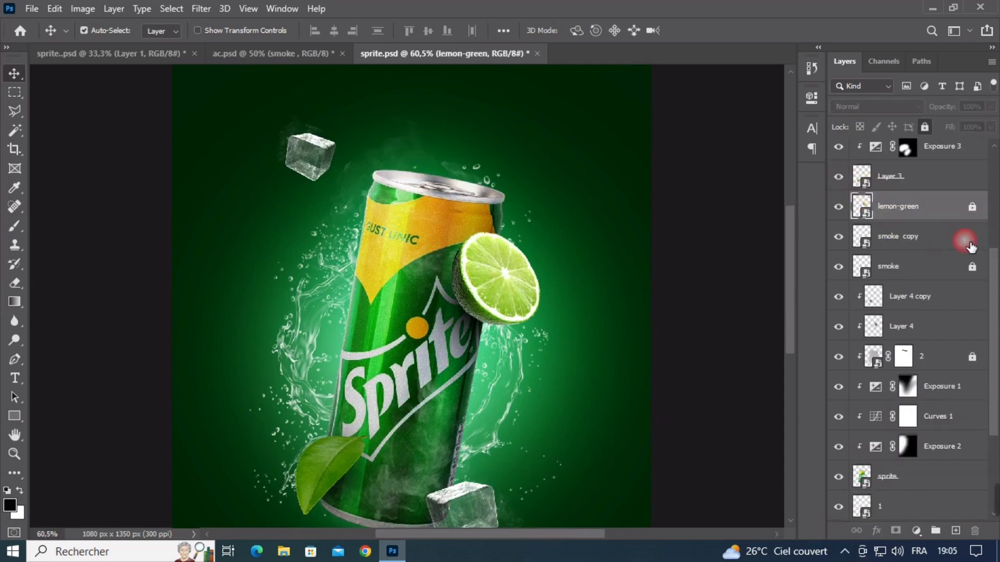
{"action": "left_click", "coordinate": [840, 235]}
{"action": "left_click", "coordinate": [839, 235]}
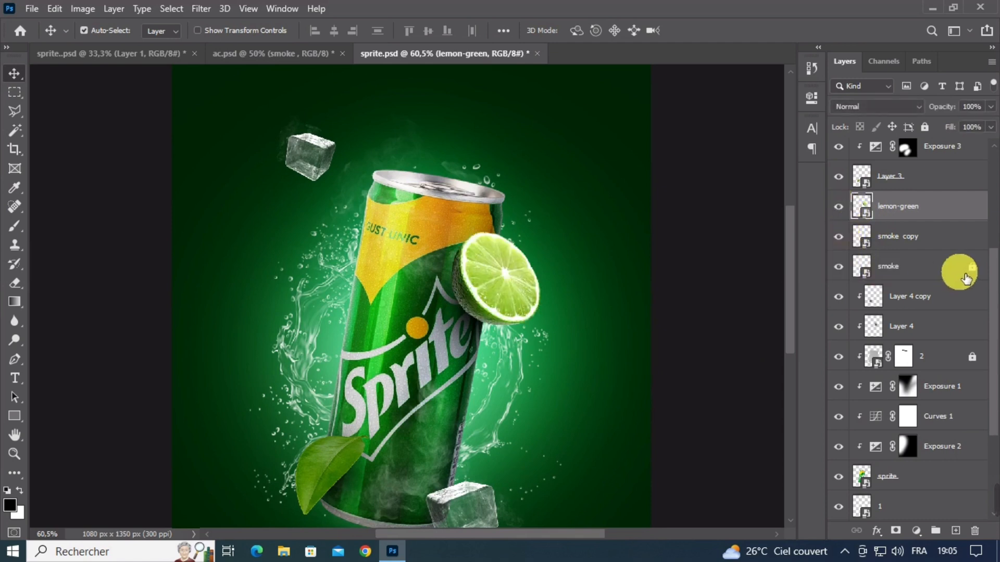
{"action": "left_click", "coordinate": [923, 271]}
{"action": "key", "text": "5"}
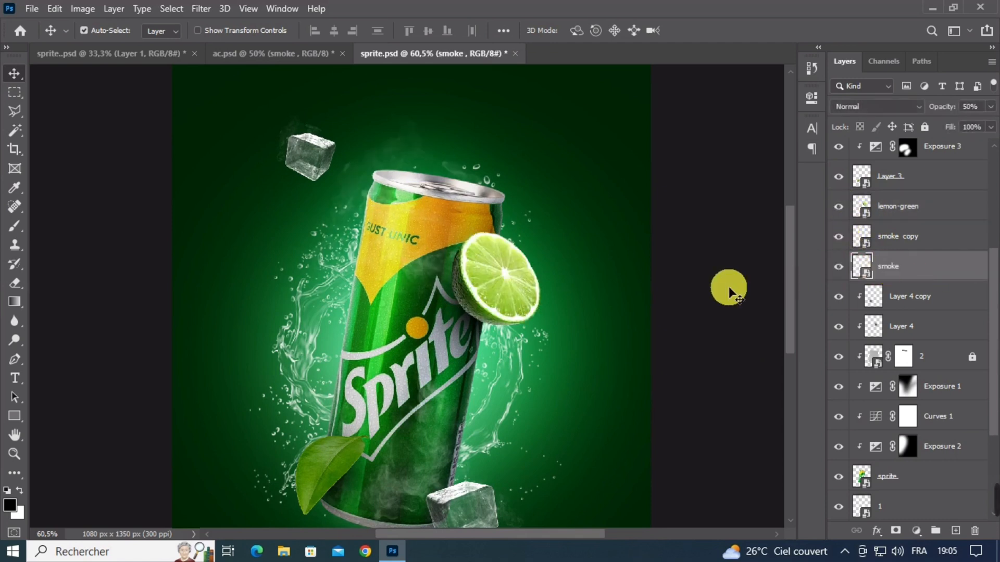
{"action": "key", "text": "ctrl+t"}
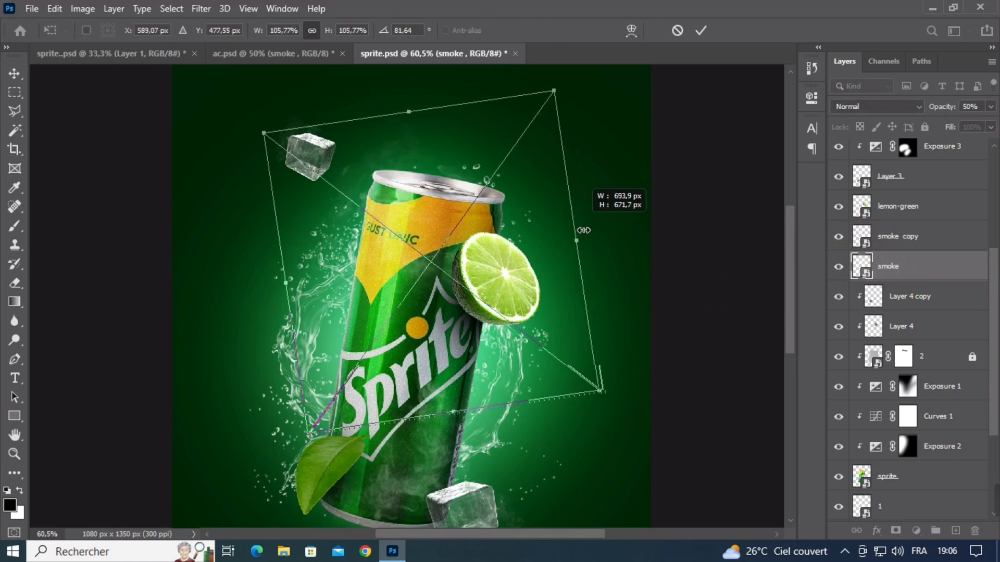
{"action": "left_click_drag", "start_coordinate": [567, 214], "coordinate": [626, 152]}
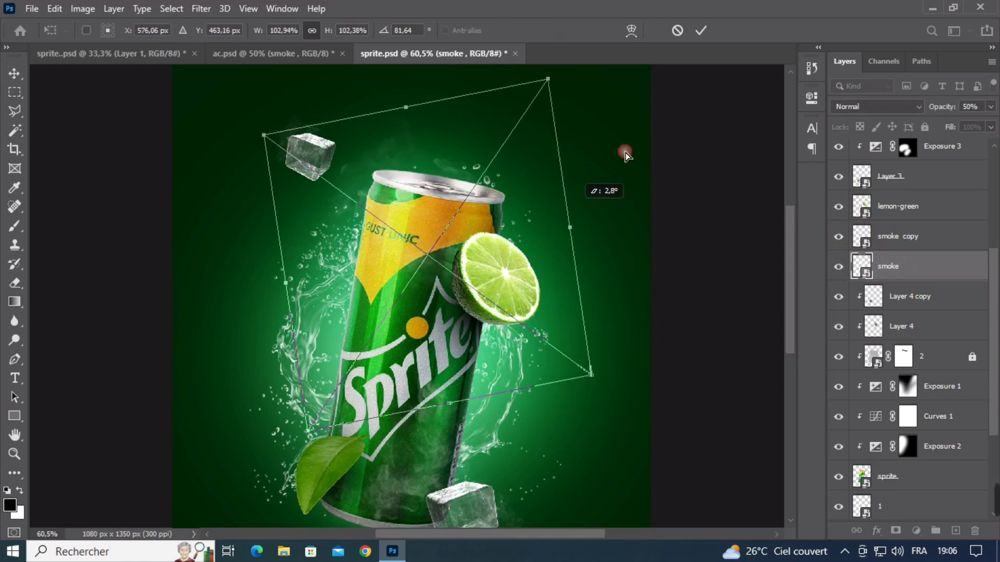
{"action": "left_click", "coordinate": [677, 30]}
Step: Move the smoke around the can's top about 38 px right and 16.5 px up
{"action": "key", "text": "ctrl+t"}
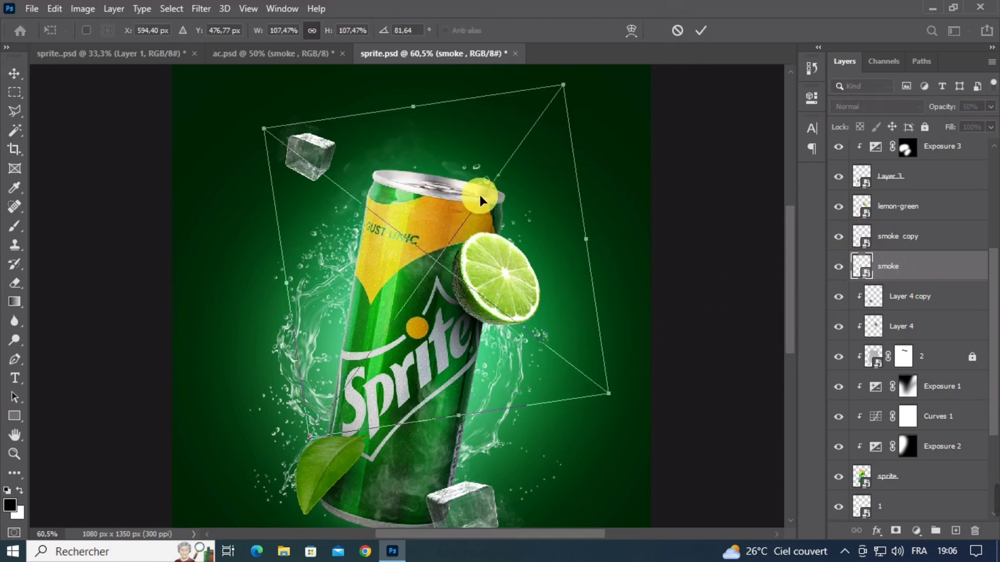
{"action": "left_click_drag", "start_coordinate": [479, 195], "coordinate": [489, 186]}
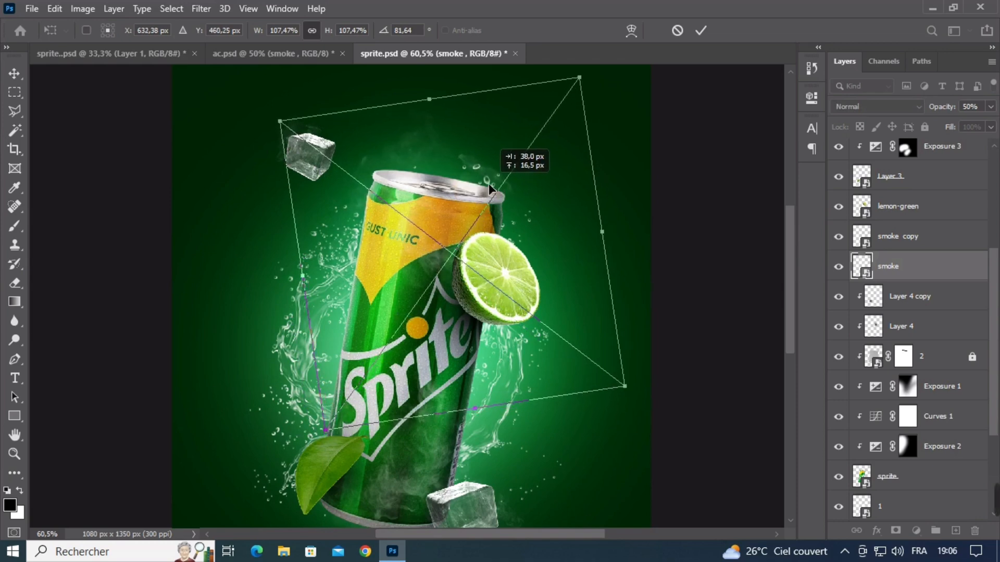
{"action": "key", "text": "Return"}
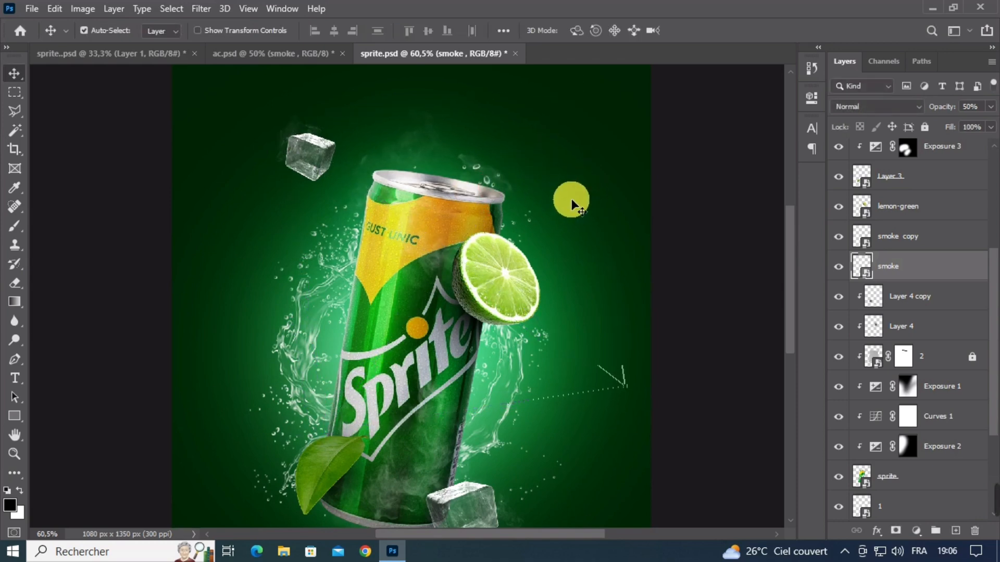
Step: Place the water-drop layer 1 on the can over the Sprite lettering, scaled to about 110% and rotated to -18.77°
{"action": "left_click", "coordinate": [694, 231]}
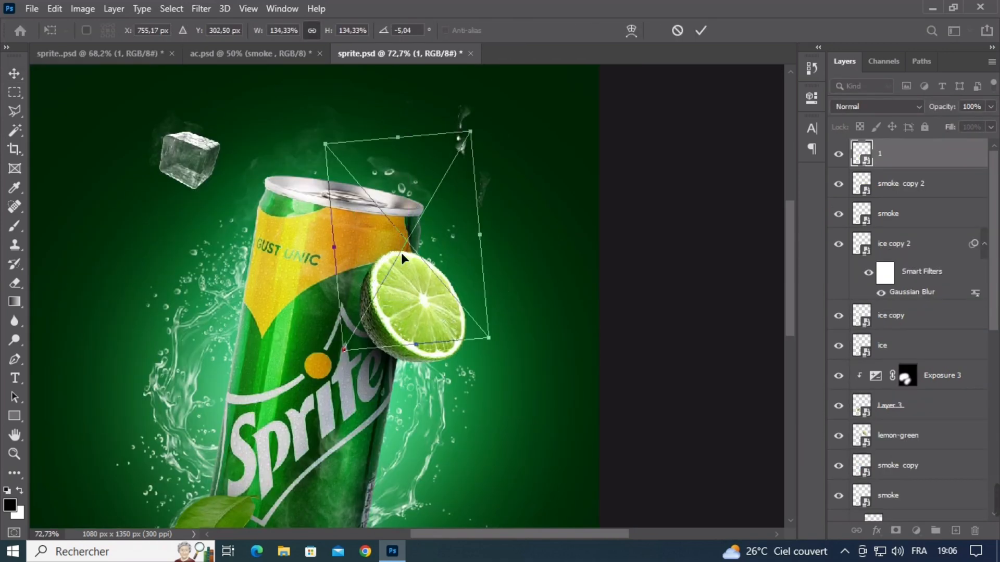
{"action": "left_click_drag", "start_coordinate": [401, 263], "coordinate": [375, 372]}
{"action": "scroll", "coordinate": [359, 381], "scroll_direction": "up", "scroll_amount": 4}
{"action": "scroll", "coordinate": [374, 396], "scroll_direction": "down", "scroll_amount": 7}
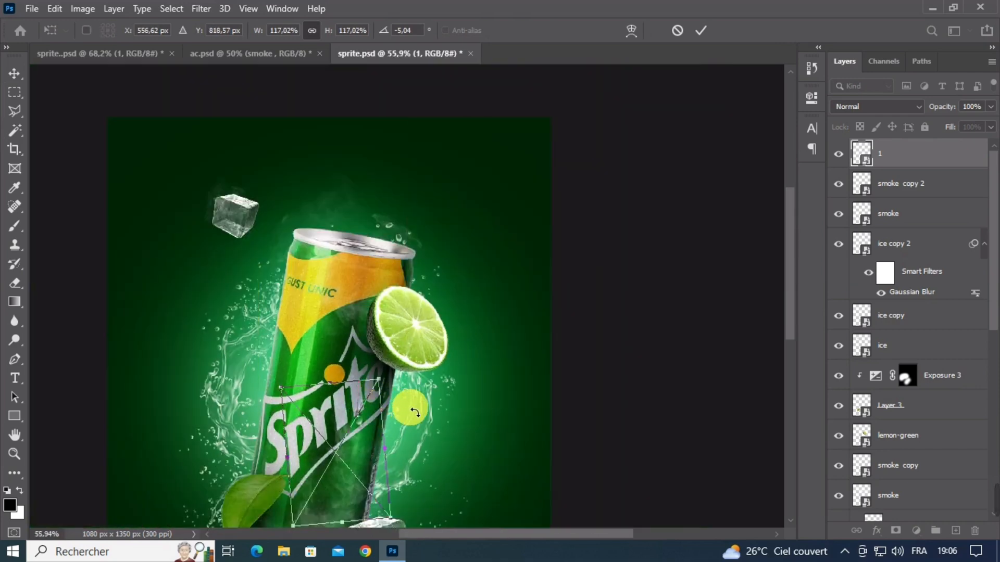
{"action": "left_click_drag", "start_coordinate": [410, 408], "coordinate": [398, 391]}
{"action": "left_click_drag", "start_coordinate": [364, 415], "coordinate": [361, 377]}
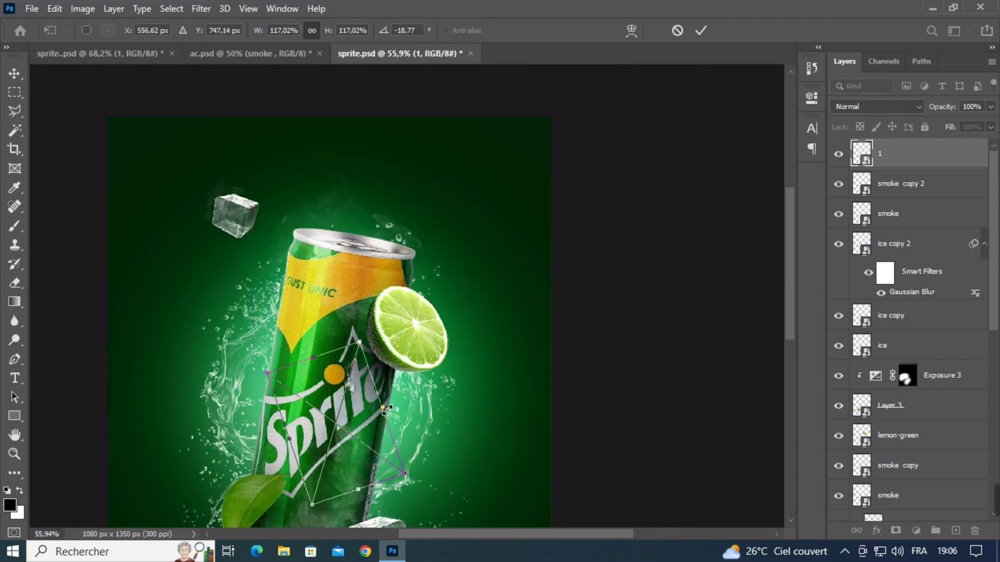
{"action": "left_click_drag", "start_coordinate": [385, 409], "coordinate": [383, 370]}
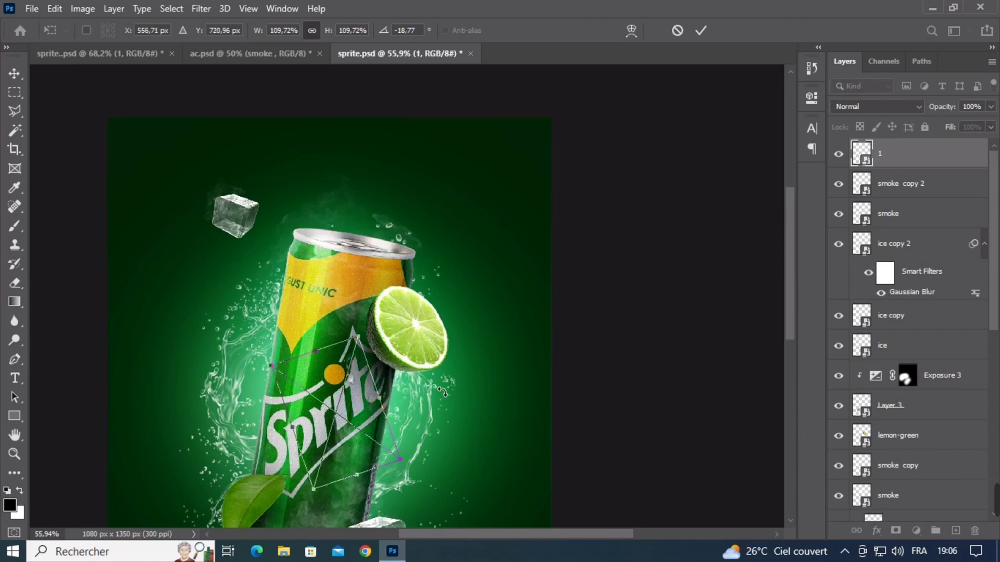
{"action": "left_click", "coordinate": [593, 351]}
{"action": "left_click", "coordinate": [565, 353], "text": "ctrl"}
Step: Duplicate the water drops, flip the copy horizontally and position it near the can's base
{"action": "scroll", "coordinate": [350, 369], "scroll_direction": "down", "scroll_amount": 4}
{"action": "scroll", "coordinate": [391, 353], "scroll_direction": "up", "scroll_amount": 4}
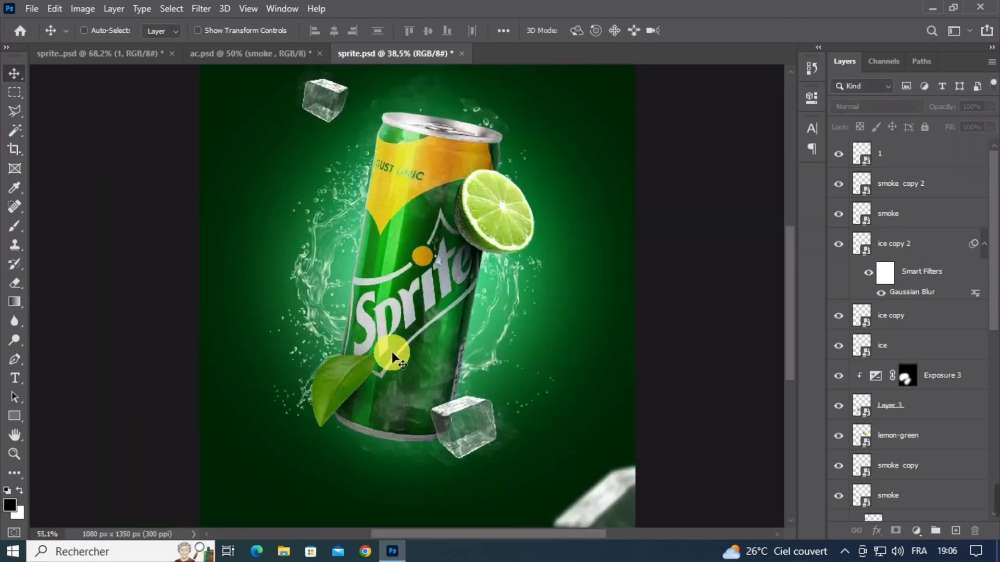
{"action": "scroll", "coordinate": [391, 352], "scroll_direction": "up", "scroll_amount": 1}
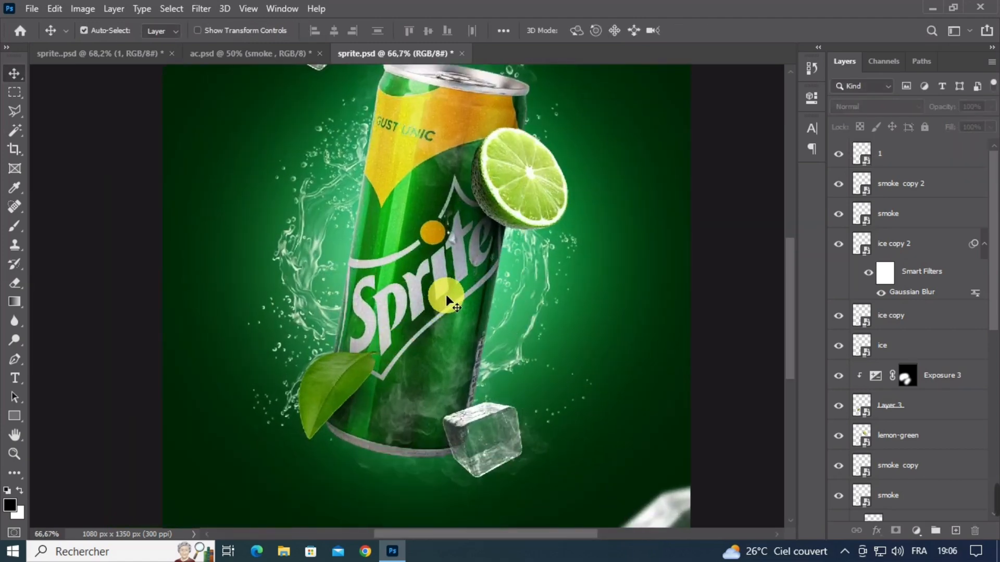
{"action": "left_click", "coordinate": [452, 238]}
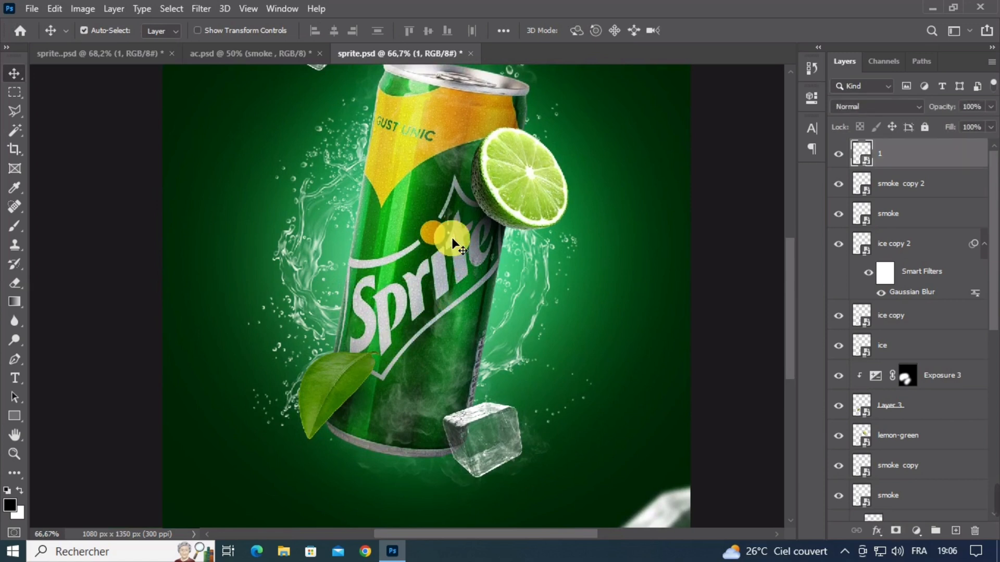
{"action": "left_click_drag", "start_coordinate": [453, 241], "coordinate": [439, 331]}
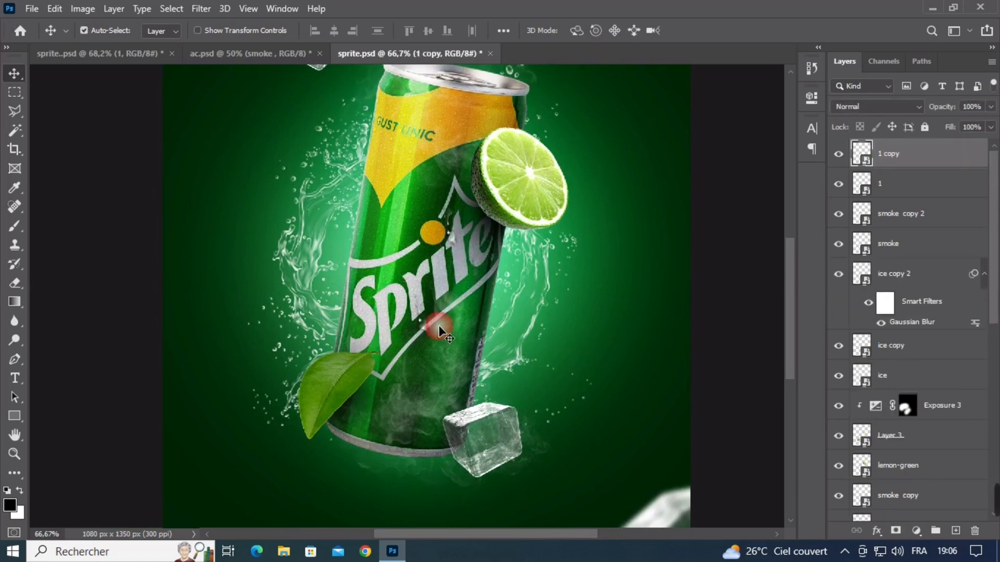
{"action": "key", "text": "ctrl+t"}
{"action": "right_click", "coordinate": [424, 319]}
{"action": "left_click", "coordinate": [460, 297]}
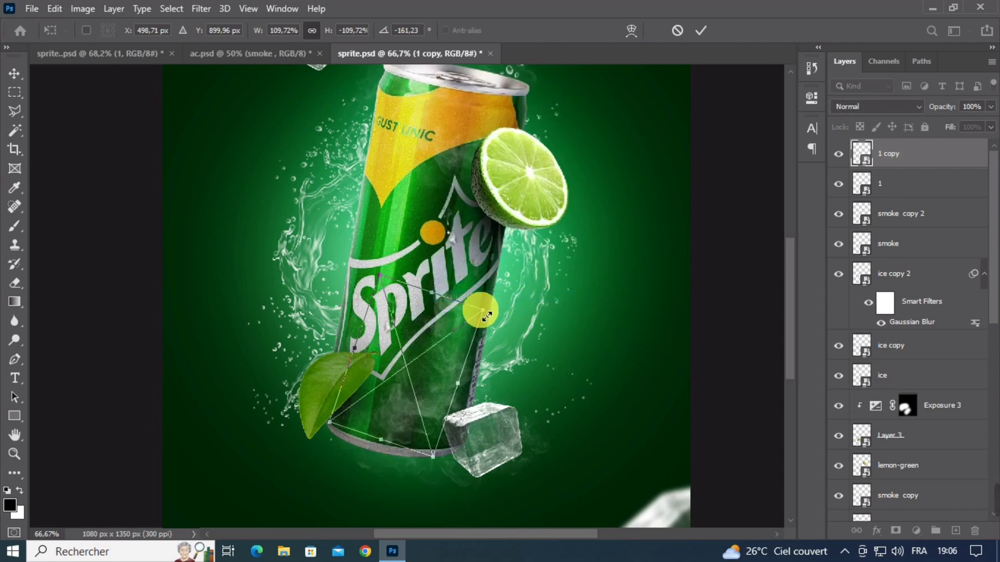
{"action": "left_click_drag", "start_coordinate": [471, 277], "coordinate": [446, 310]}
{"action": "left_click_drag", "start_coordinate": [413, 343], "coordinate": [429, 390]}
{"action": "left_click_drag", "start_coordinate": [444, 354], "coordinate": [423, 406]}
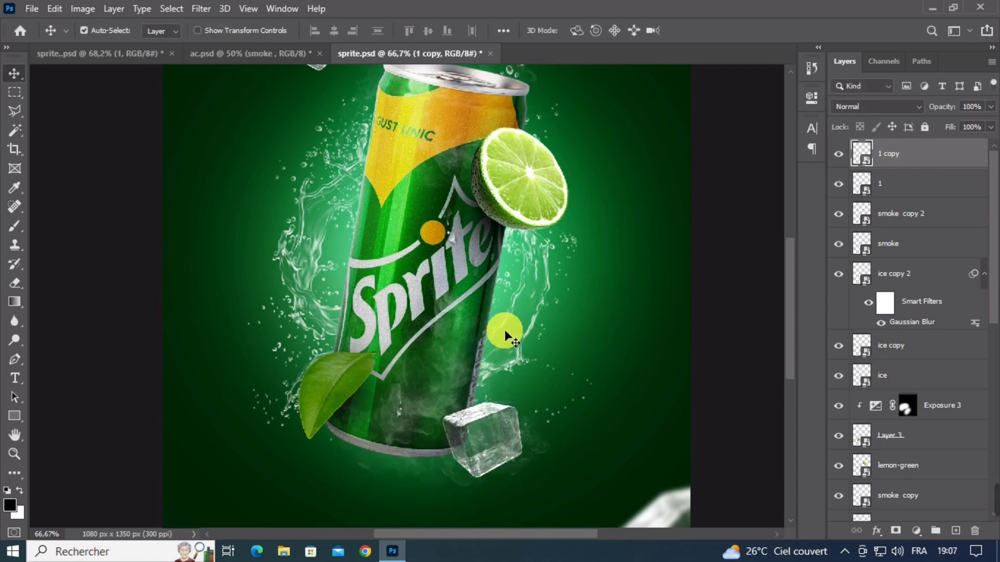
Step: Restack the 1 and 1 copy drop layers directly above the ice layer and duplicate drops onto the can's upper yellow area
{"action": "left_click", "coordinate": [906, 192], "text": "shift"}
{"action": "left_click_drag", "start_coordinate": [906, 187], "coordinate": [895, 363]}
{"action": "left_click_drag", "start_coordinate": [462, 239], "coordinate": [485, 123]}
Step: Duplicate the masked water-drop layer and stack the copy directly beneath the lemon-green layer
{"action": "key", "text": "ctrl+j"}
{"action": "left_click_drag", "start_coordinate": [973, 157], "coordinate": [906, 390]}
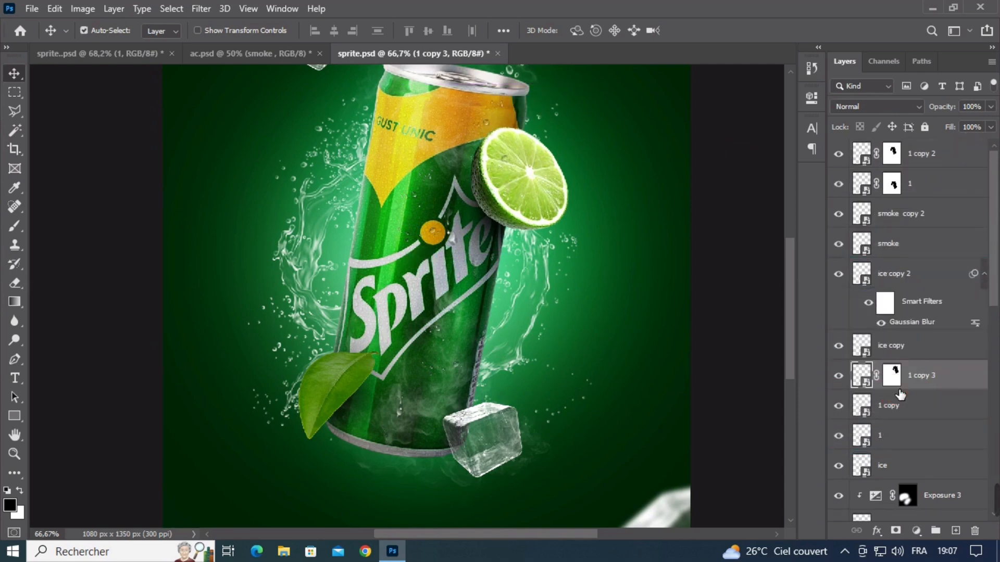
{"action": "left_click_drag", "start_coordinate": [917, 285], "coordinate": [916, 476]}
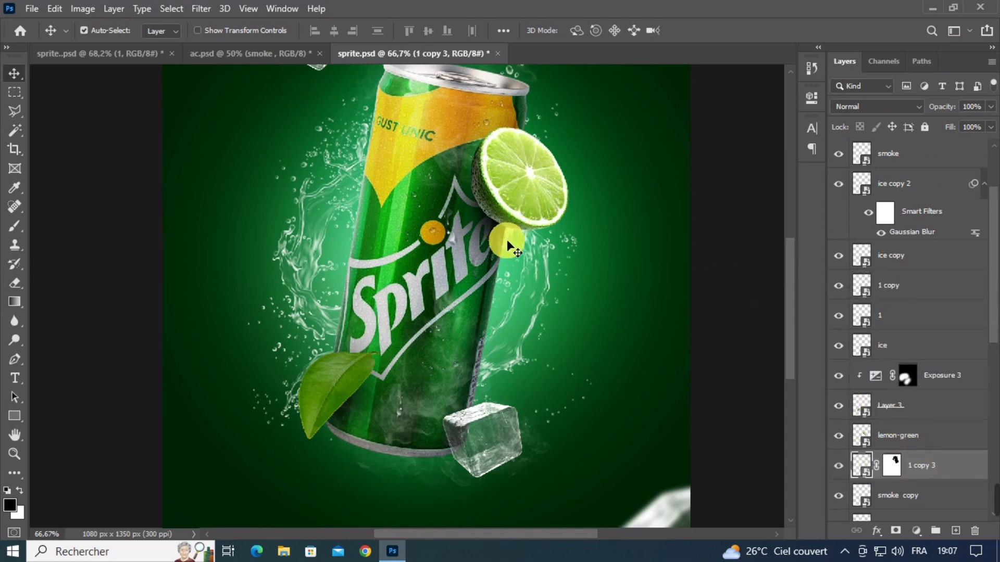
Step: Duplicate the masked drops lower on the can, clip the copy to the can directly below layer 2 and adjust its position
{"action": "left_click_drag", "start_coordinate": [508, 239], "coordinate": [471, 297]}
{"action": "scroll", "coordinate": [946, 420], "scroll_direction": "down", "scroll_amount": 5}
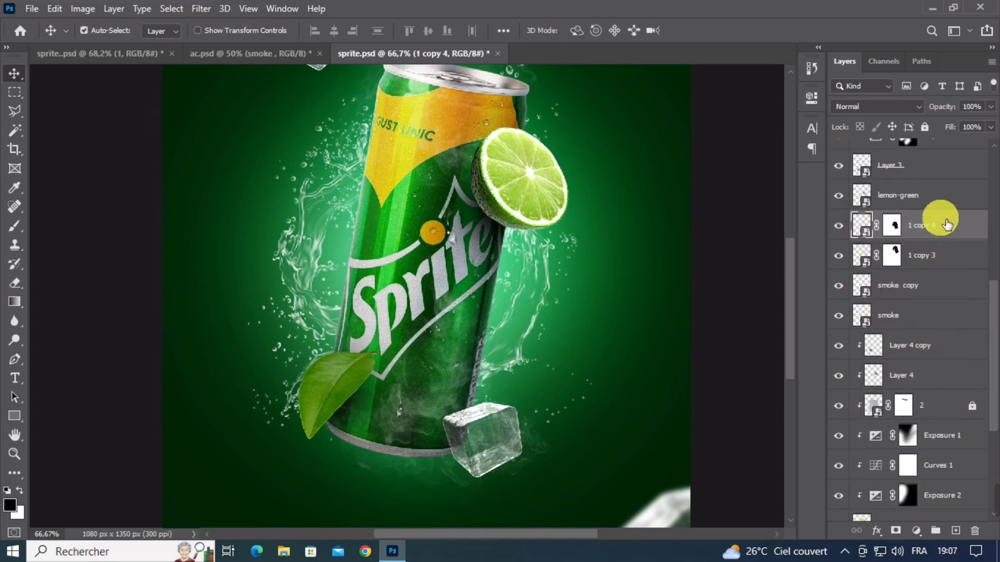
{"action": "left_click_drag", "start_coordinate": [946, 224], "coordinate": [940, 411]}
{"action": "scroll", "coordinate": [947, 388], "scroll_direction": "down", "scroll_amount": 3}
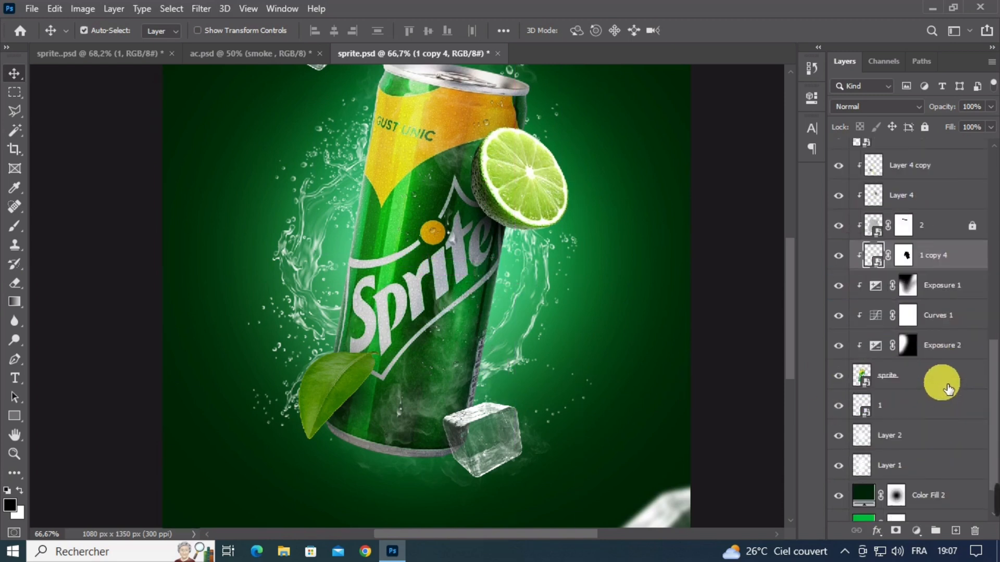
{"action": "left_click_drag", "start_coordinate": [527, 307], "coordinate": [511, 279]}
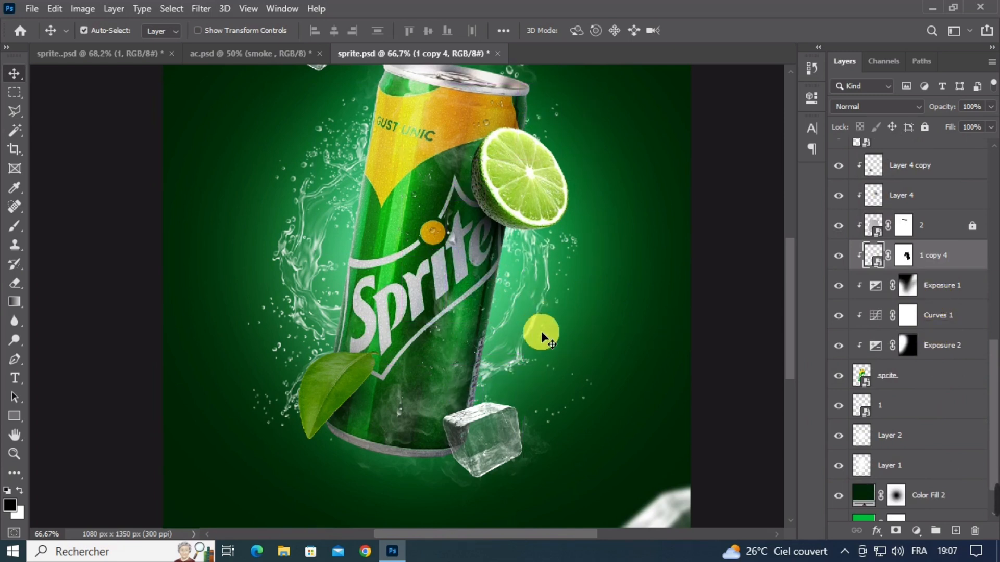
Step: Identify the 1 copy drops at the can's base by toggling their visibility and move them toward the lower ice cube
{"action": "left_click", "coordinate": [401, 417]}
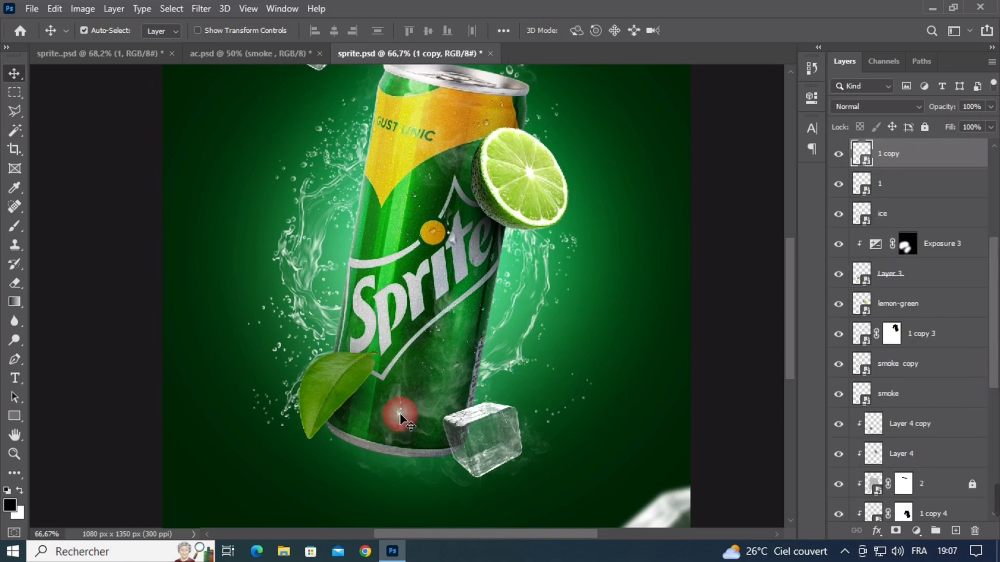
{"action": "left_click", "coordinate": [841, 149]}
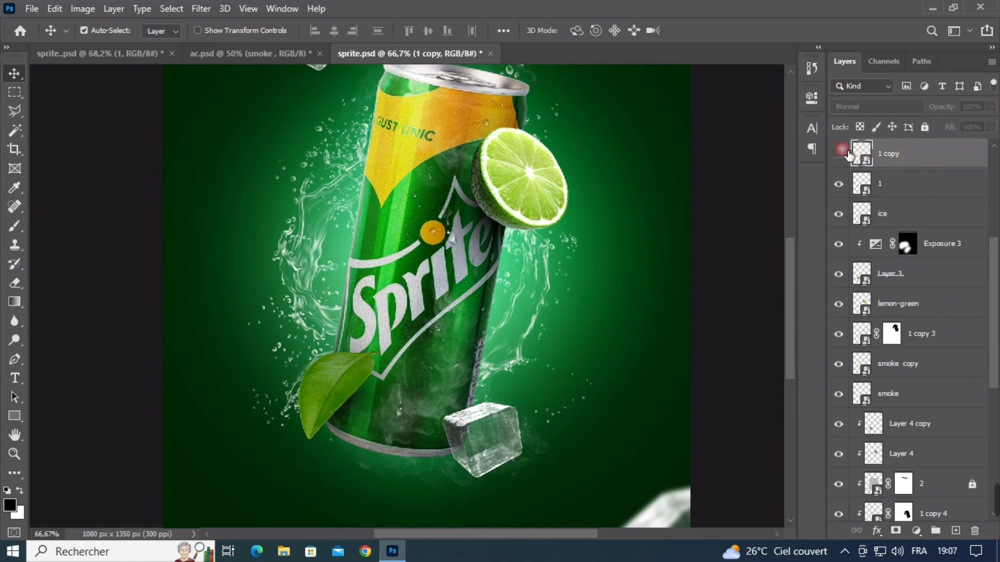
{"action": "left_click", "coordinate": [841, 149]}
{"action": "left_click_drag", "start_coordinate": [409, 418], "coordinate": [441, 404]}
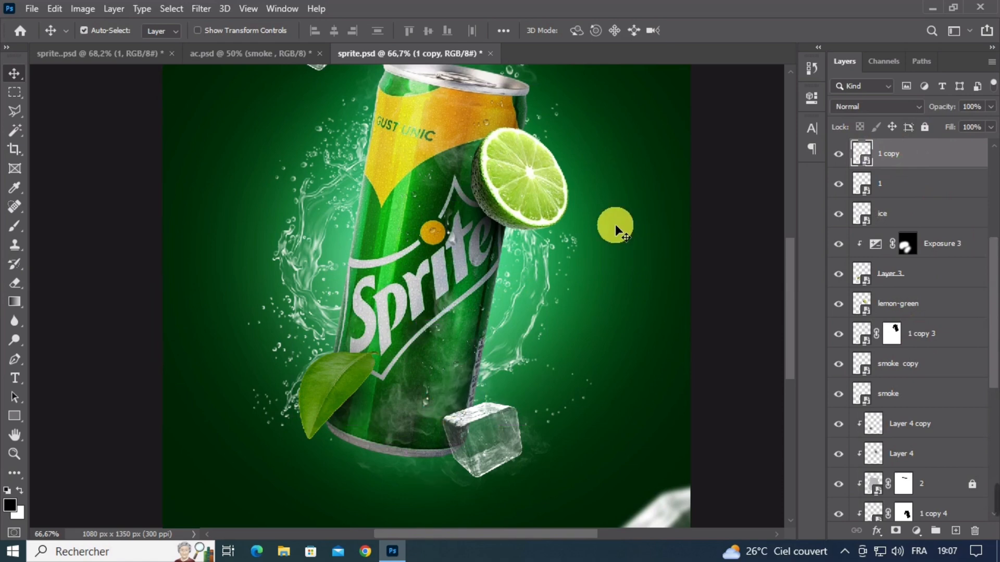
{"action": "left_click", "coordinate": [712, 301]}
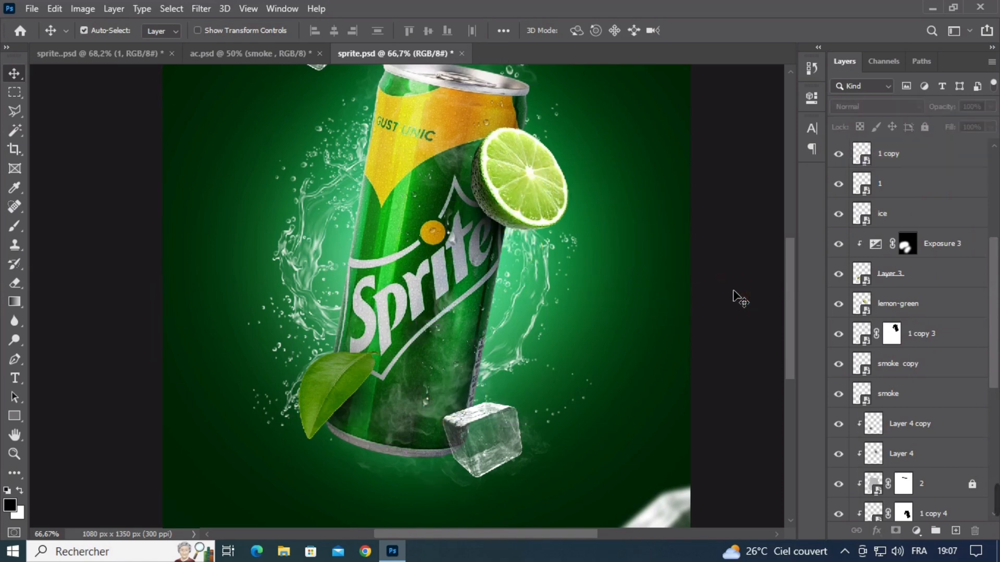
Step: Duplicate the masked 1 copy 2 drops toward the can's edge and stack the copy directly above Layer 4 copy
{"action": "key", "text": "ctrl+minus"}
{"action": "key", "text": "ctrl+plus"}
{"action": "left_click", "coordinate": [415, 194]}
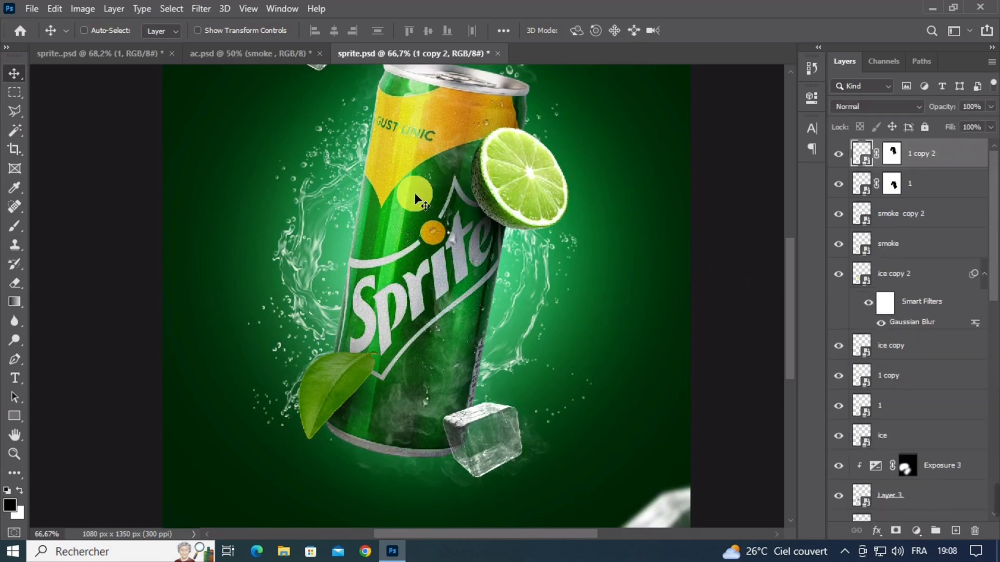
{"action": "left_click_drag", "start_coordinate": [414, 193], "coordinate": [366, 247]}
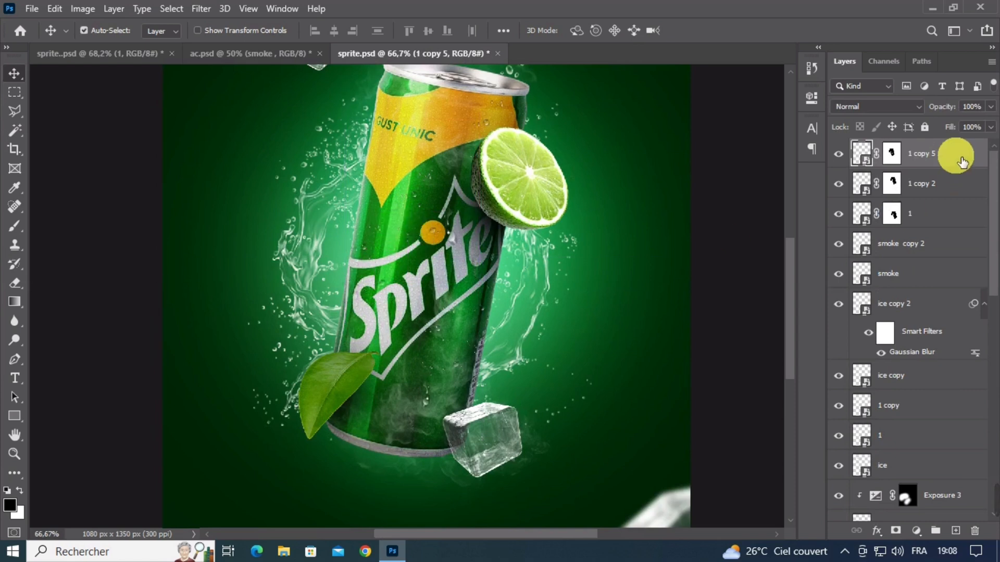
{"action": "left_click_drag", "start_coordinate": [958, 158], "coordinate": [912, 560]}
{"action": "left_click_drag", "start_coordinate": [843, 556], "coordinate": [909, 281]}
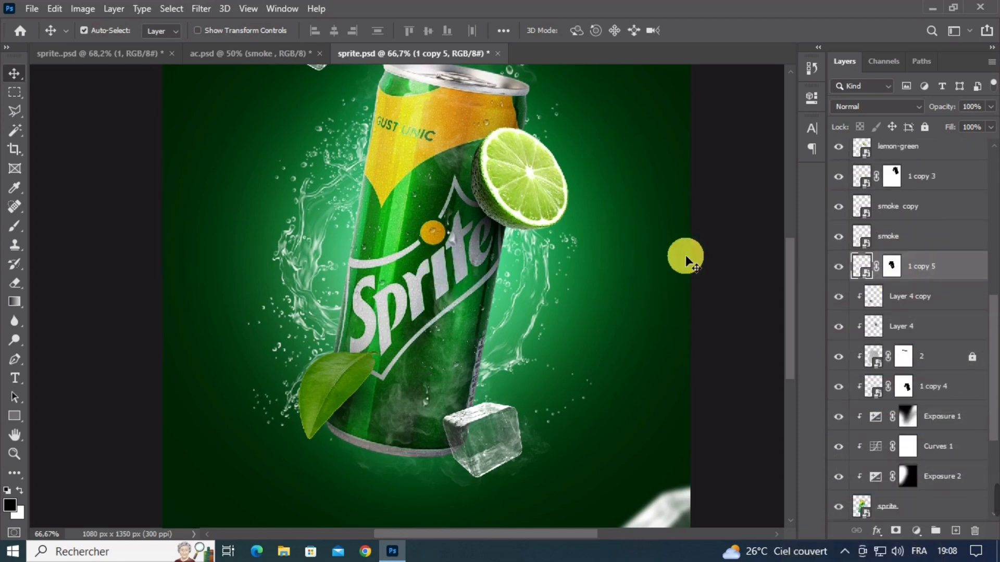
Step: Stamp all visible layers into a new merged layer on top and open the Camera Raw Filter for it
{"action": "key", "text": "ctrl+minus"}
{"action": "key", "text": "ctrl+minus"}
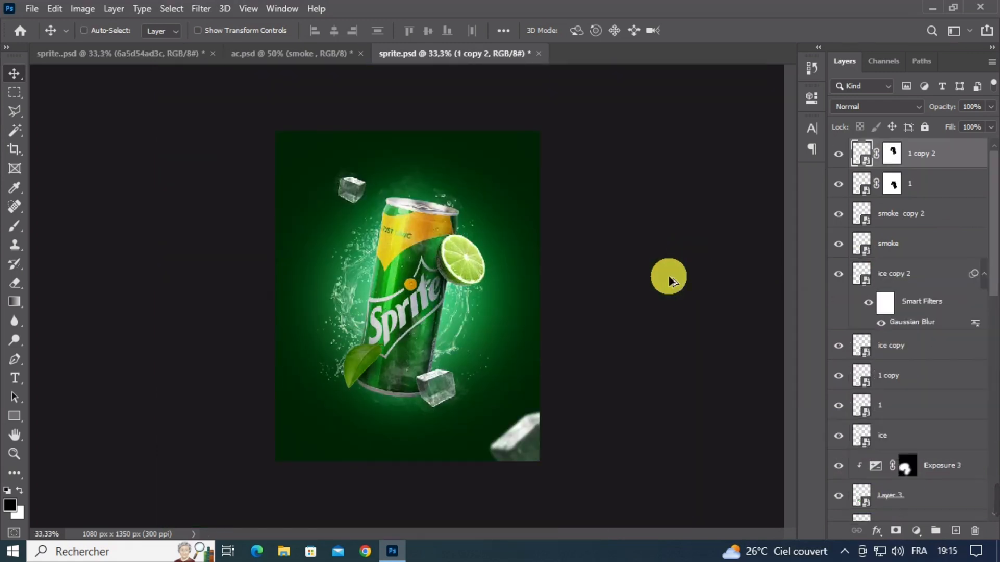
{"action": "key", "text": "ctrl+shift+alt+e"}
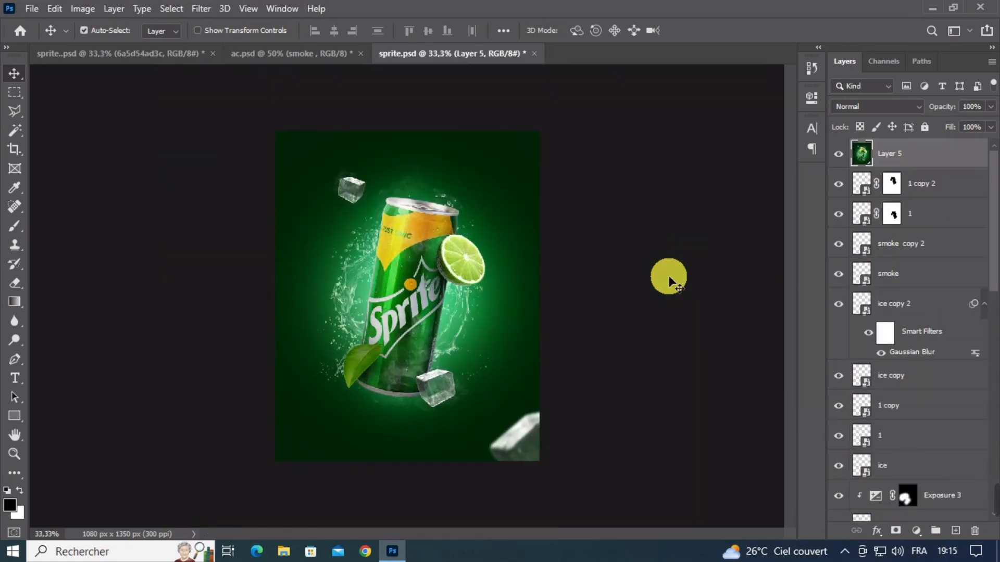
{"action": "left_click", "coordinate": [202, 8]}
{"action": "left_click", "coordinate": [220, 89]}
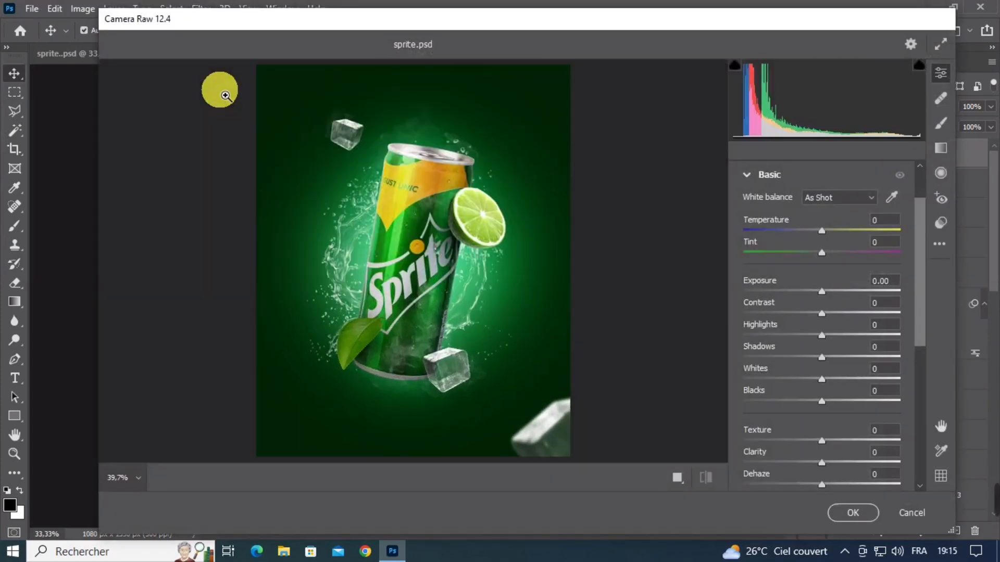
Step: Set the basic adjustments to Tint -20, Exposure +0.10 and Contrast +20
{"action": "left_click", "coordinate": [836, 241]}
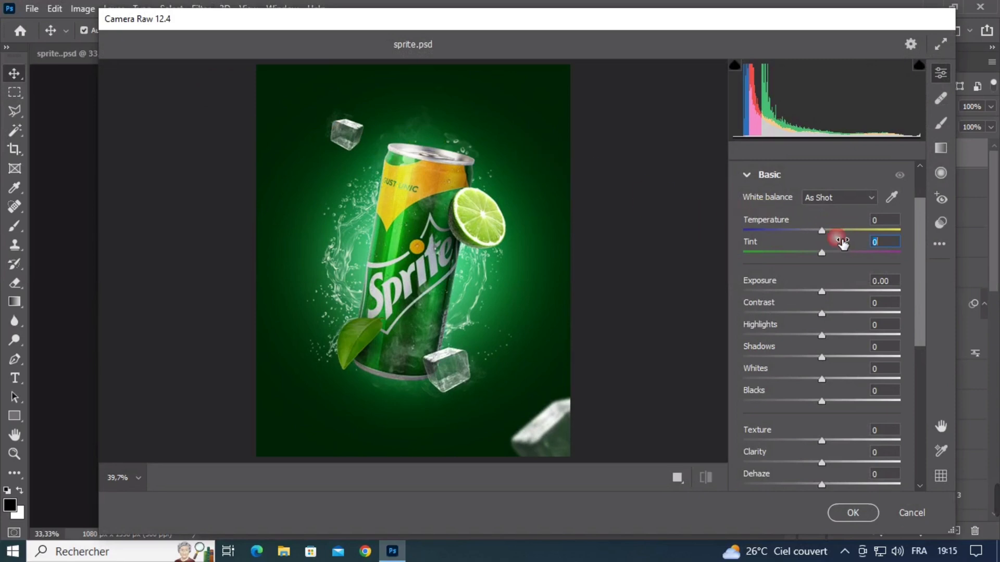
{"action": "type", "text": "-20"}
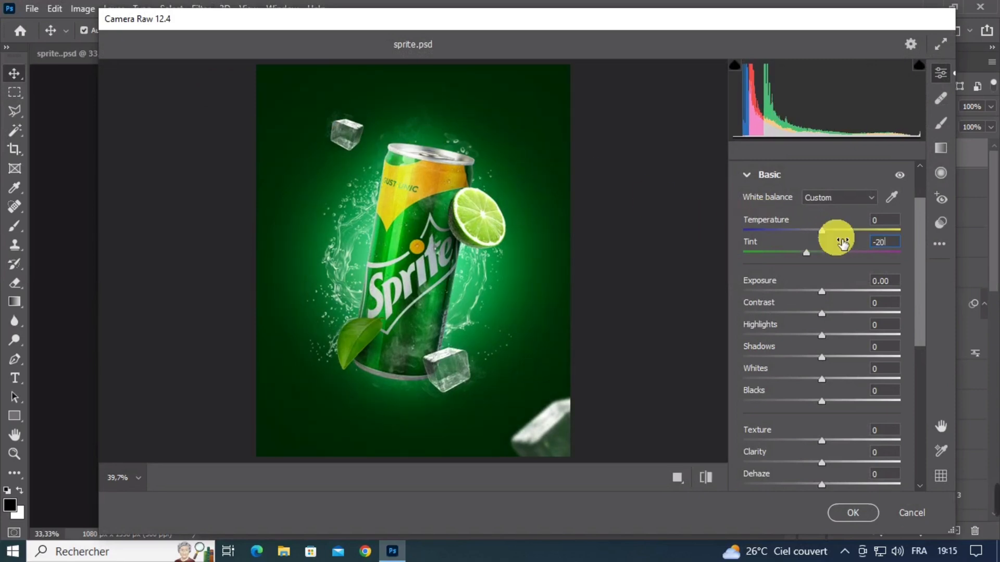
{"action": "left_click_drag", "start_coordinate": [830, 279], "coordinate": [835, 283]}
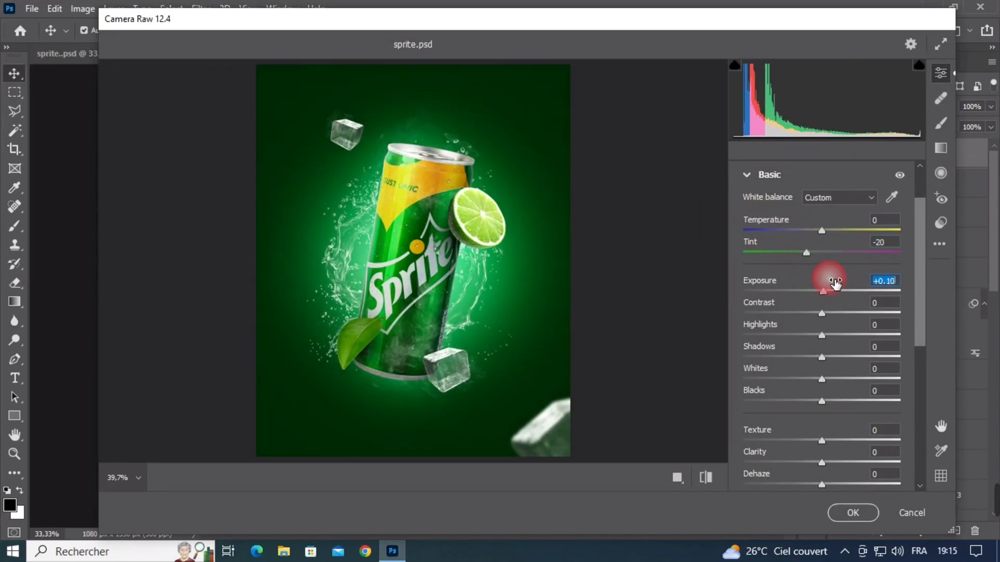
{"action": "left_click", "coordinate": [846, 310]}
{"action": "type", "text": "20"}
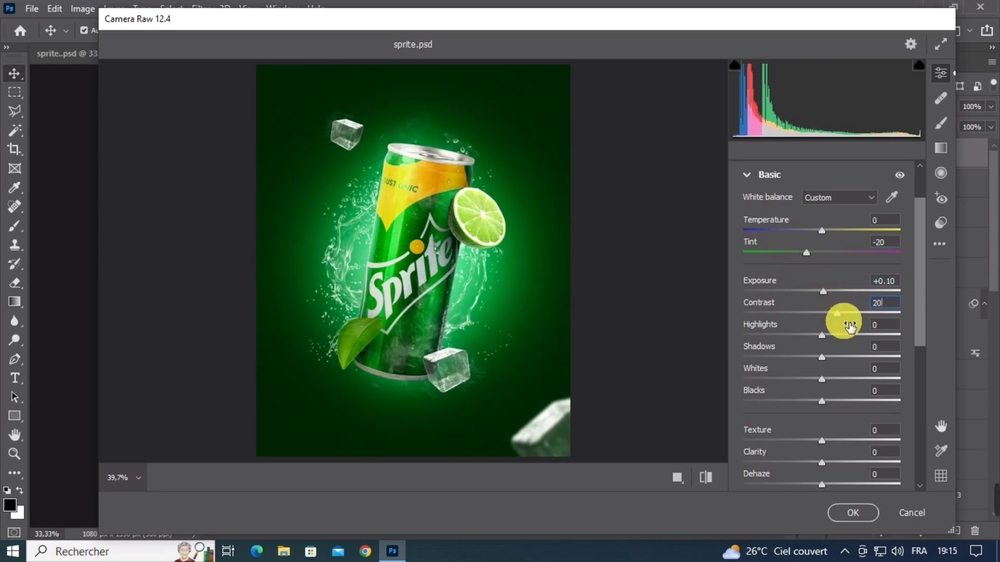
Step: Set the tonal adjustments to Highlights -3, Shadows -4 and Whites +2
{"action": "key", "text": "Tab"}
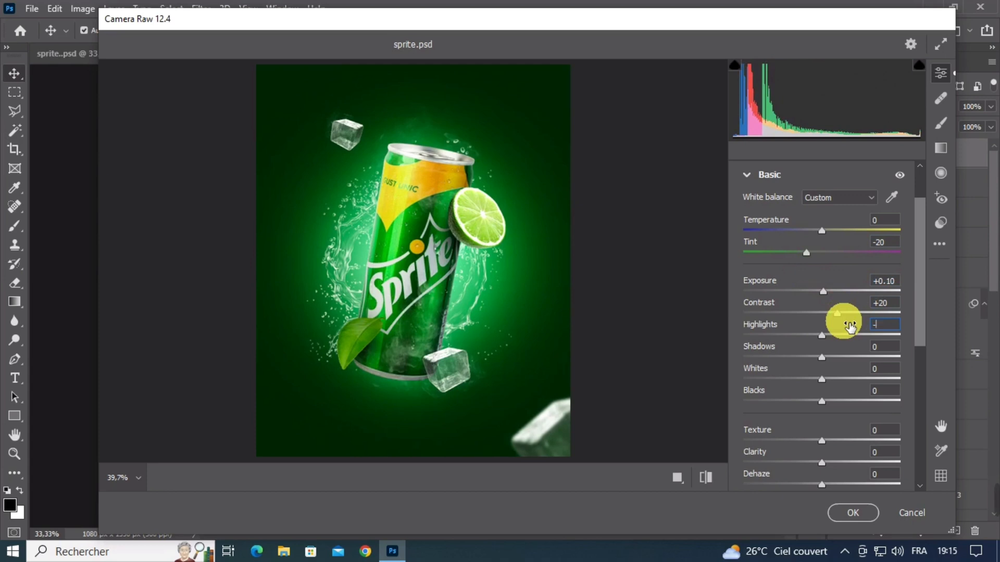
{"action": "left_click", "coordinate": [861, 352]}
{"action": "type", "text": "-4"}
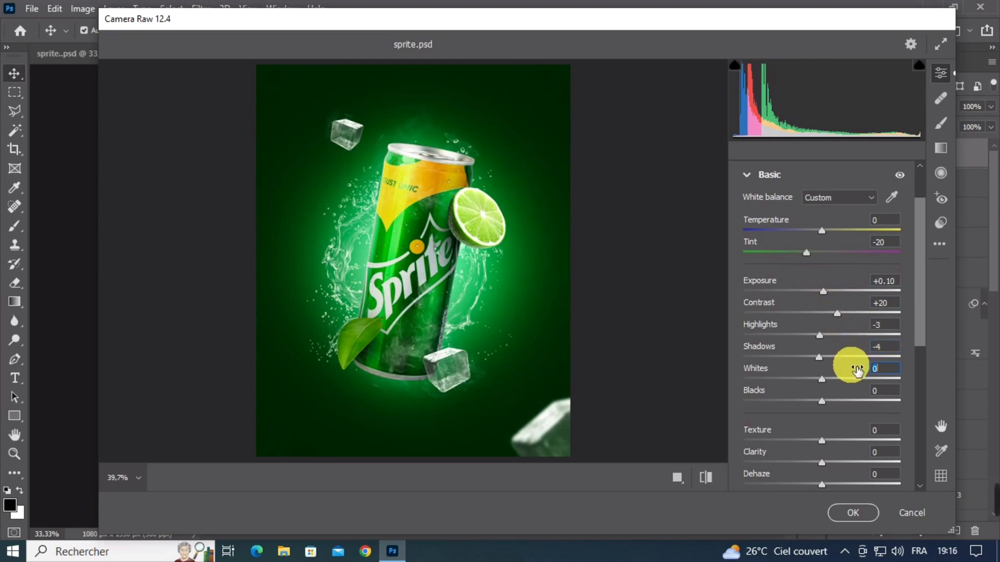
{"action": "type", "text": "2"}
Step: Set the Texture to +10 and the Clarity to -30
{"action": "left_click", "coordinate": [856, 432]}
{"action": "type", "text": "10"}
{"action": "left_click", "coordinate": [858, 455]}
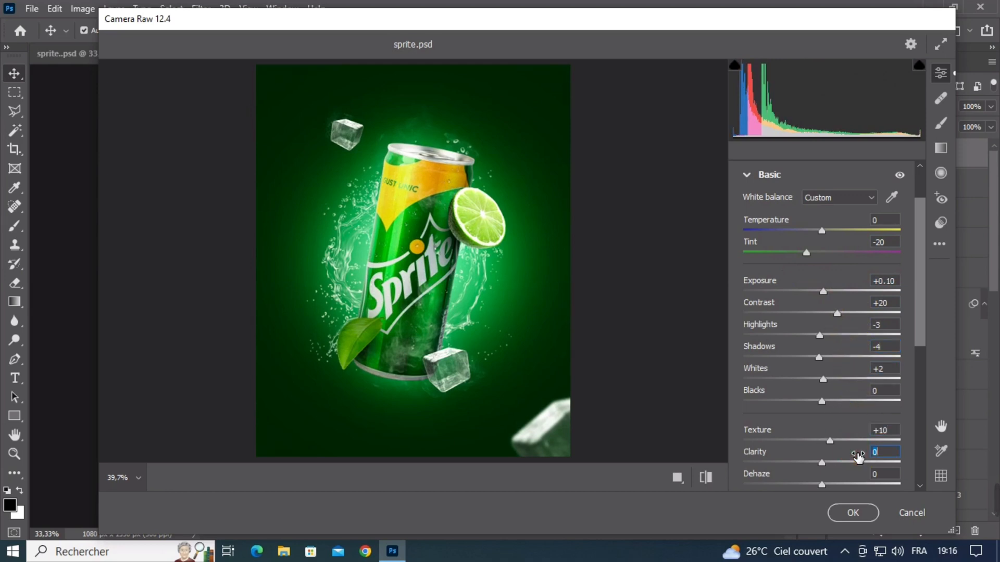
{"action": "left_click", "coordinate": [858, 455]}
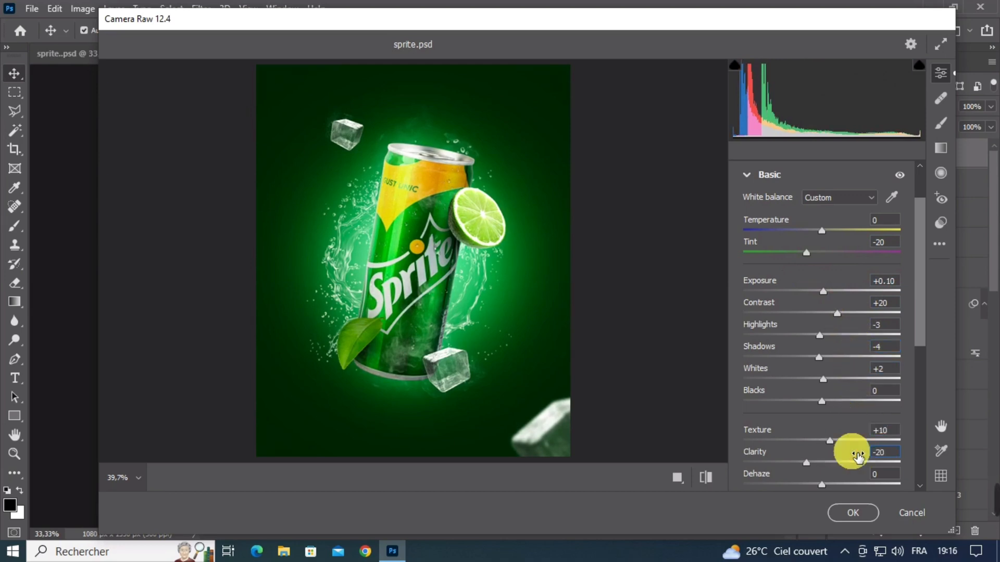
{"action": "left_click", "coordinate": [846, 432]}
{"action": "left_click", "coordinate": [859, 458]}
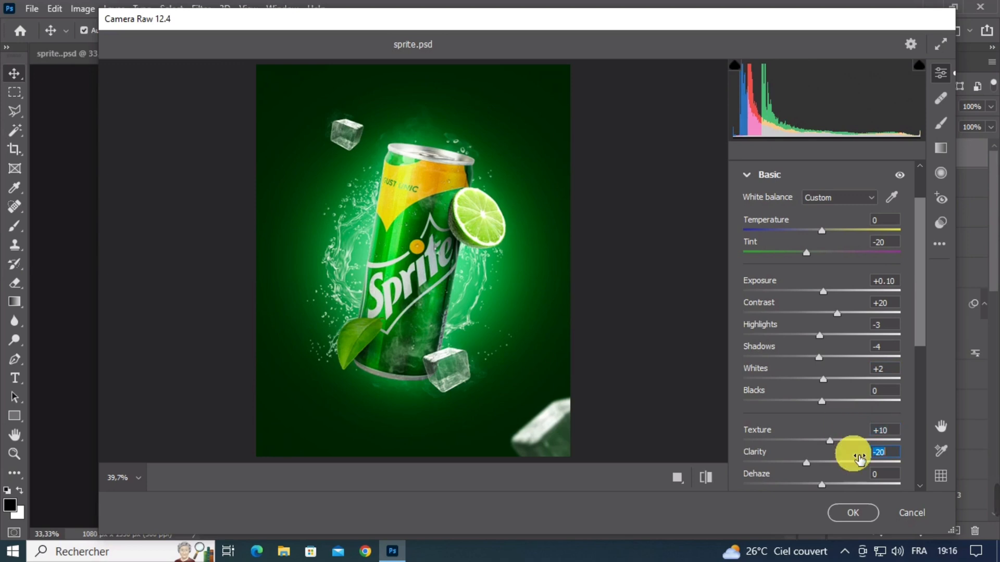
{"action": "type", "text": "-30"}
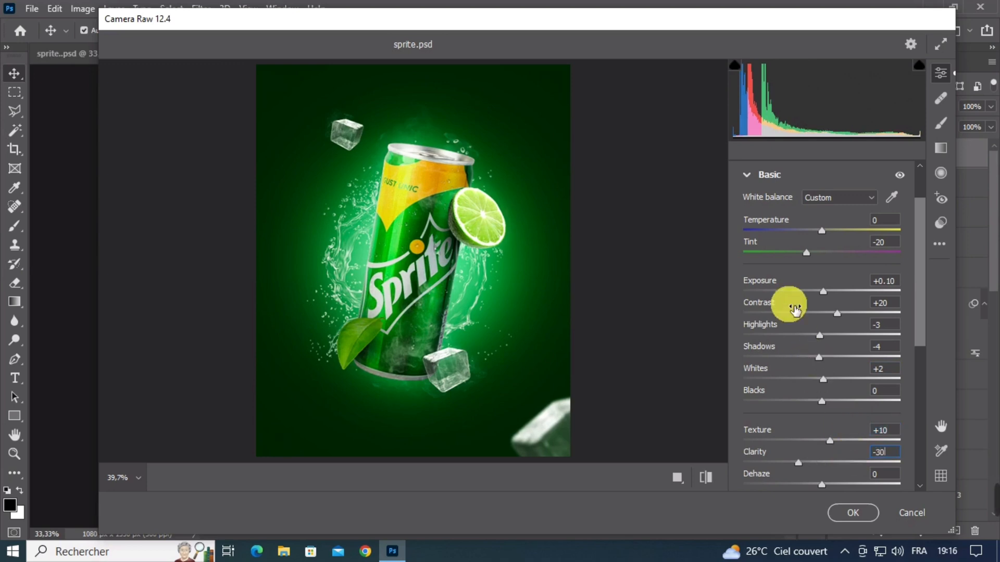
Step: Set the Vibrance to 2 and add a Grain effect of 7
{"action": "scroll", "coordinate": [832, 357], "scroll_direction": "down", "scroll_amount": 3}
{"action": "left_click", "coordinate": [837, 348]}
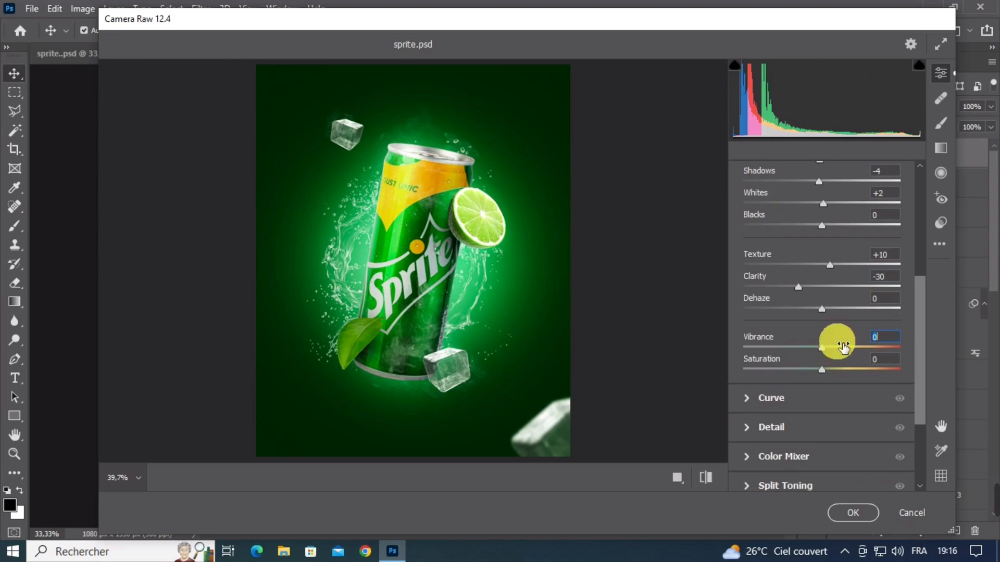
{"action": "scroll", "coordinate": [841, 343], "scroll_direction": "down", "scroll_amount": 3}
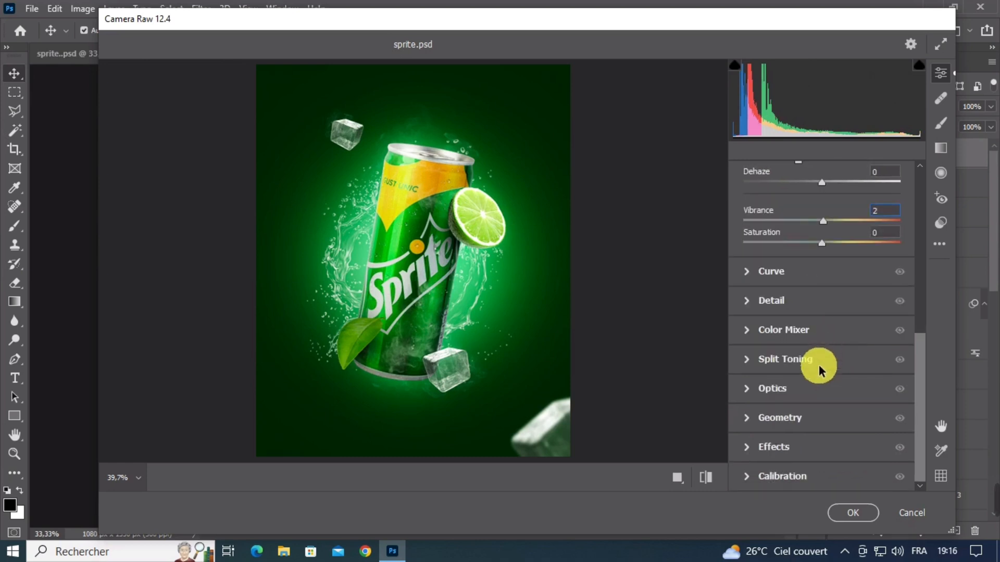
{"action": "left_click", "coordinate": [779, 442]}
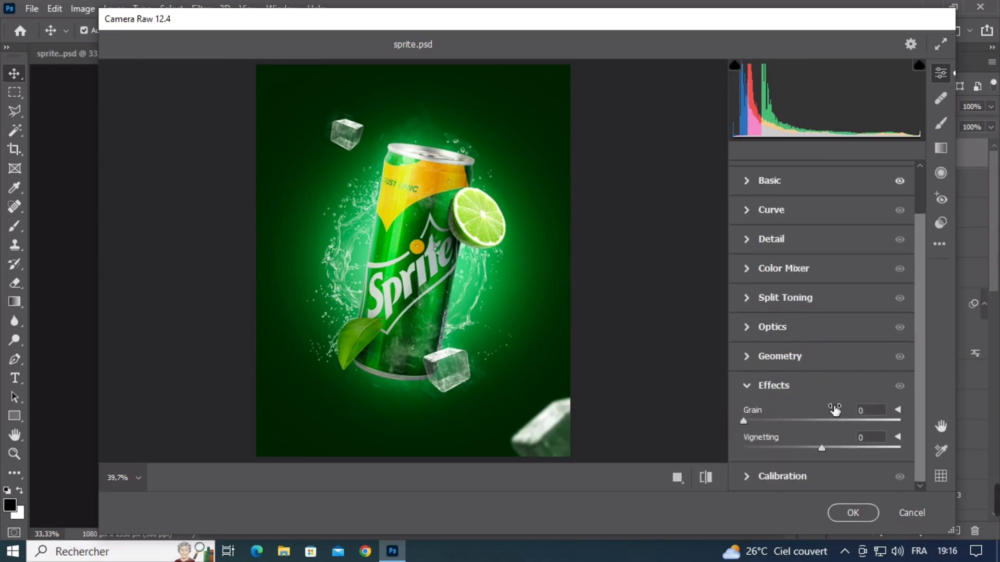
{"action": "left_click", "coordinate": [545, 347]}
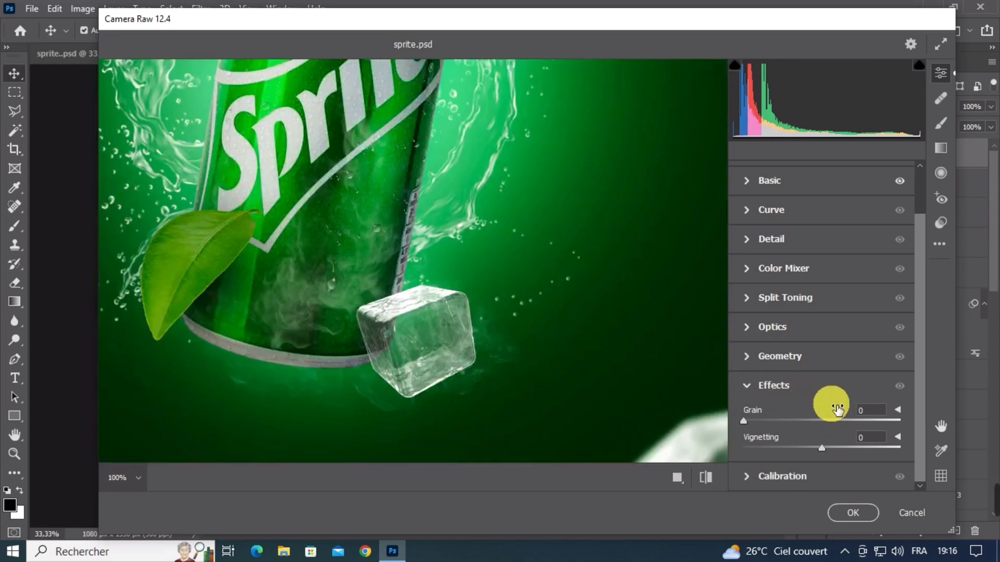
{"action": "left_click", "coordinate": [836, 409]}
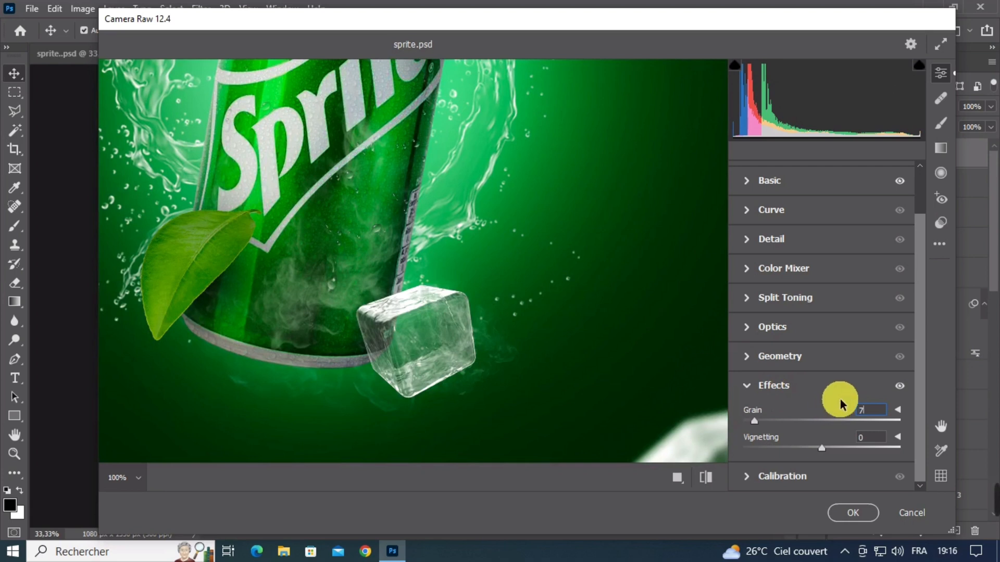
Step: Set the Optics Distortion to -5 and apply the Camera Raw adjustments
{"action": "left_click", "coordinate": [786, 328]}
{"action": "left_click", "coordinate": [592, 331]}
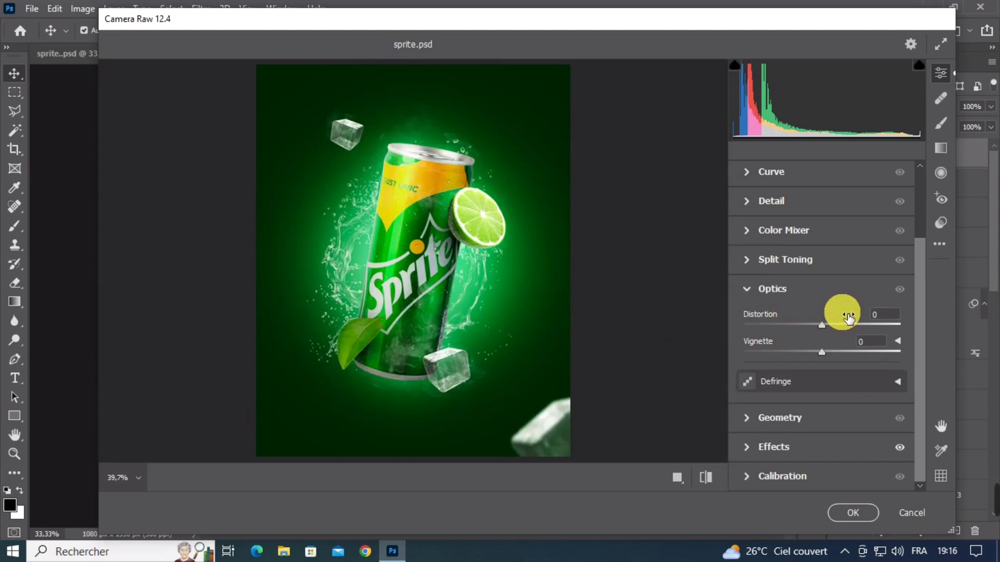
{"action": "left_click_drag", "start_coordinate": [848, 316], "coordinate": [839, 318]}
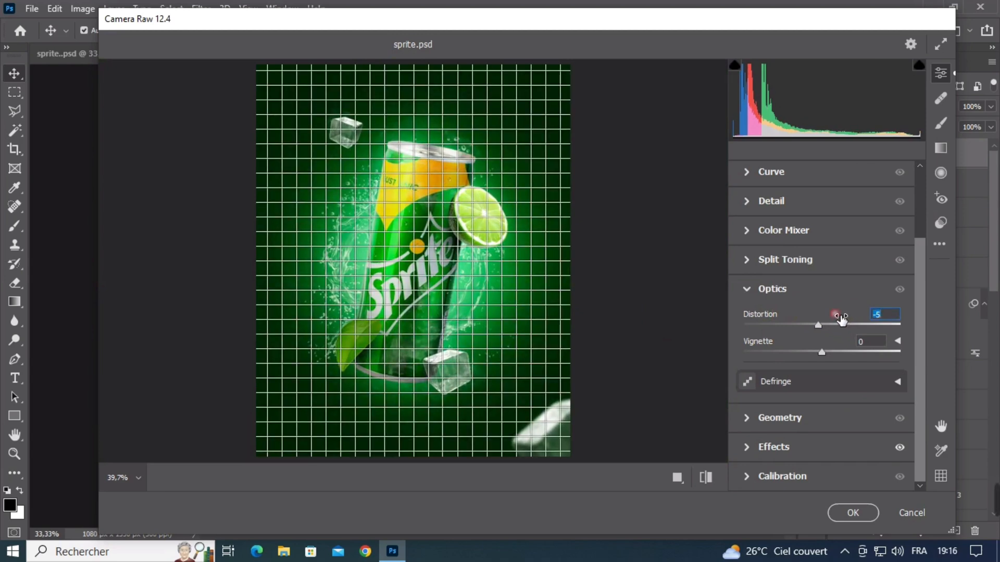
{"action": "left_click_drag", "start_coordinate": [841, 319], "coordinate": [837, 316]}
{"action": "left_click", "coordinate": [853, 513]}
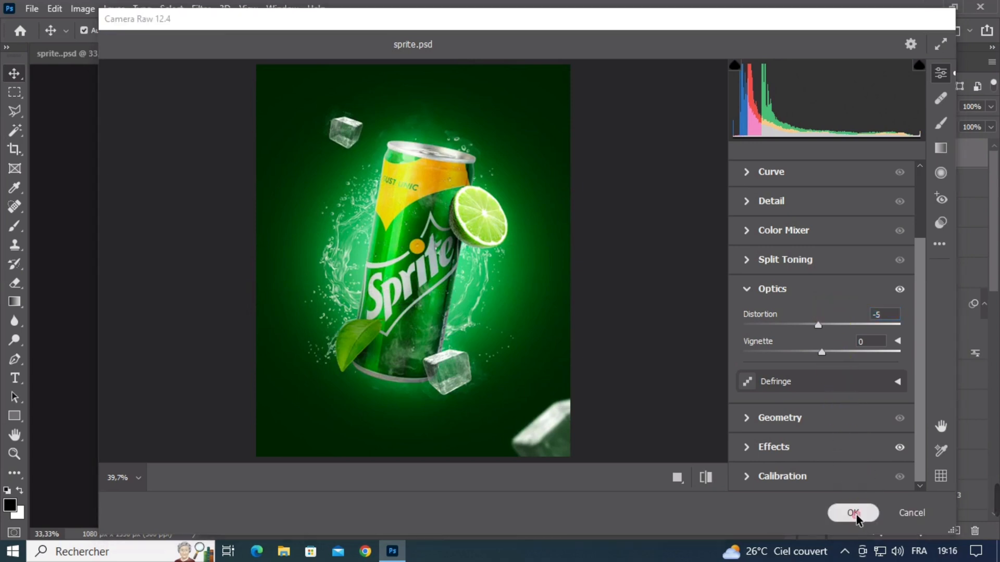
Step: Compare the poster before and after grading by toggling Layer 5's visibility and inspect the whole composition
{"action": "key", "text": "ctrl+minus"}
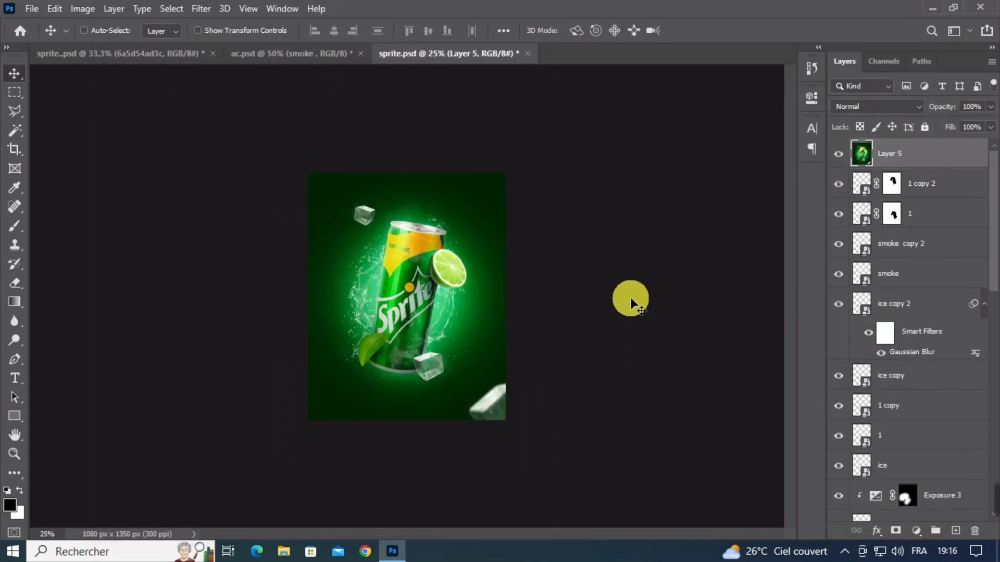
{"action": "key", "text": "ctrl+plus"}
{"action": "key", "text": "ctrl+plus"}
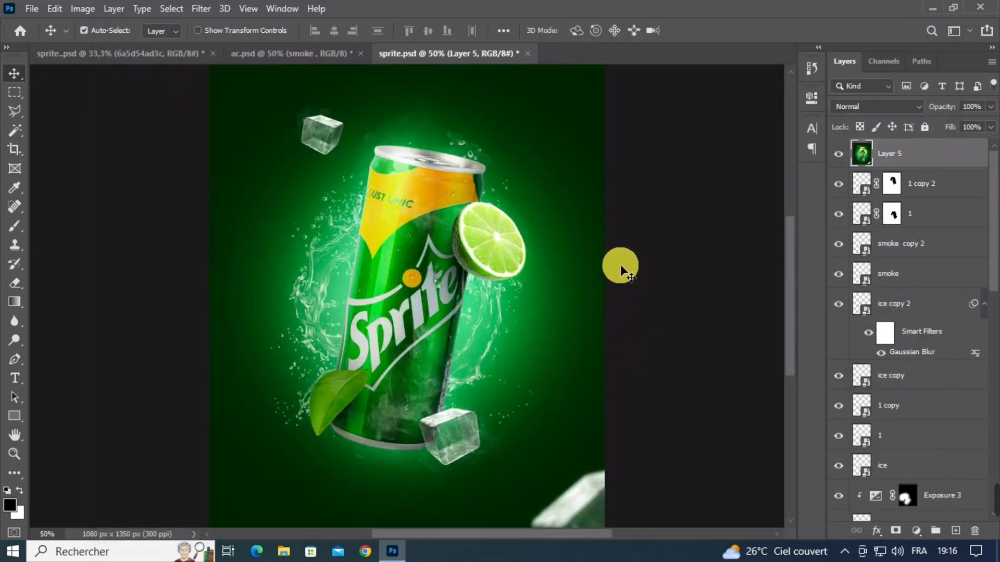
{"action": "left_click", "coordinate": [838, 154]}
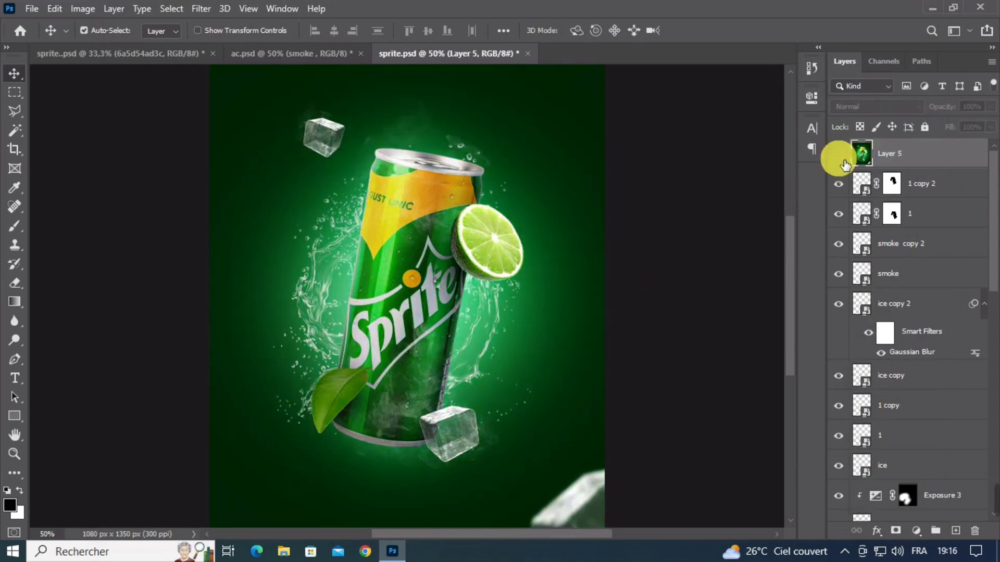
{"action": "left_click", "coordinate": [839, 157]}
{"action": "key", "text": "ctrl+minus"}
{"action": "key", "text": "ctrl+minus"}
{"action": "key", "text": "ctrl+minus"}
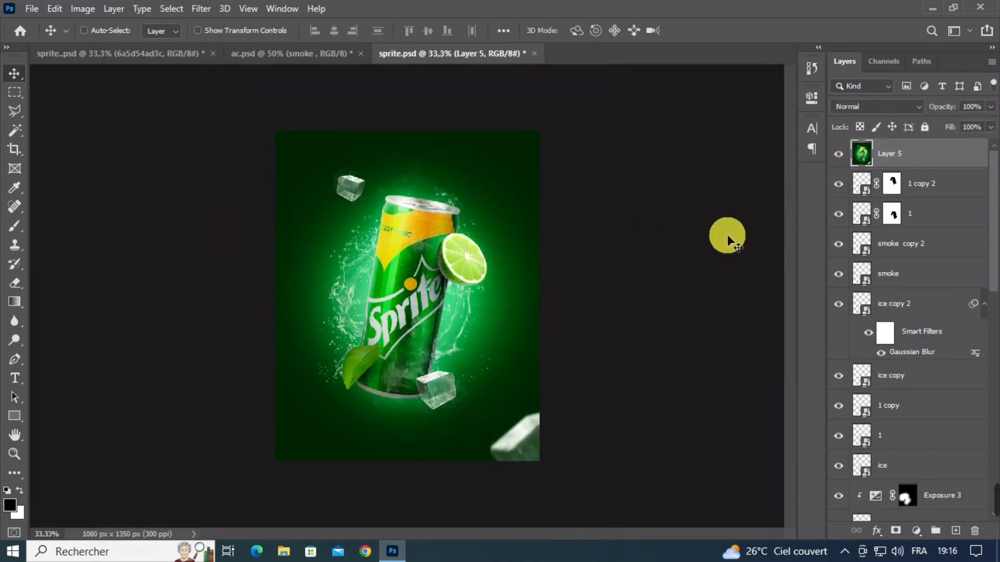
{"action": "key", "text": "ctrl+plus"}
{"action": "key", "text": "ctrl+plus"}
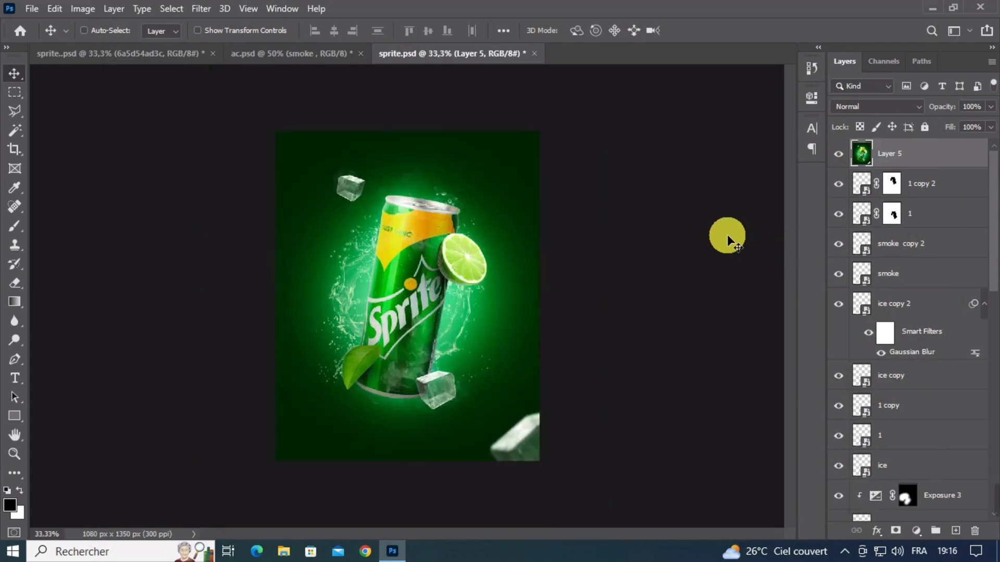